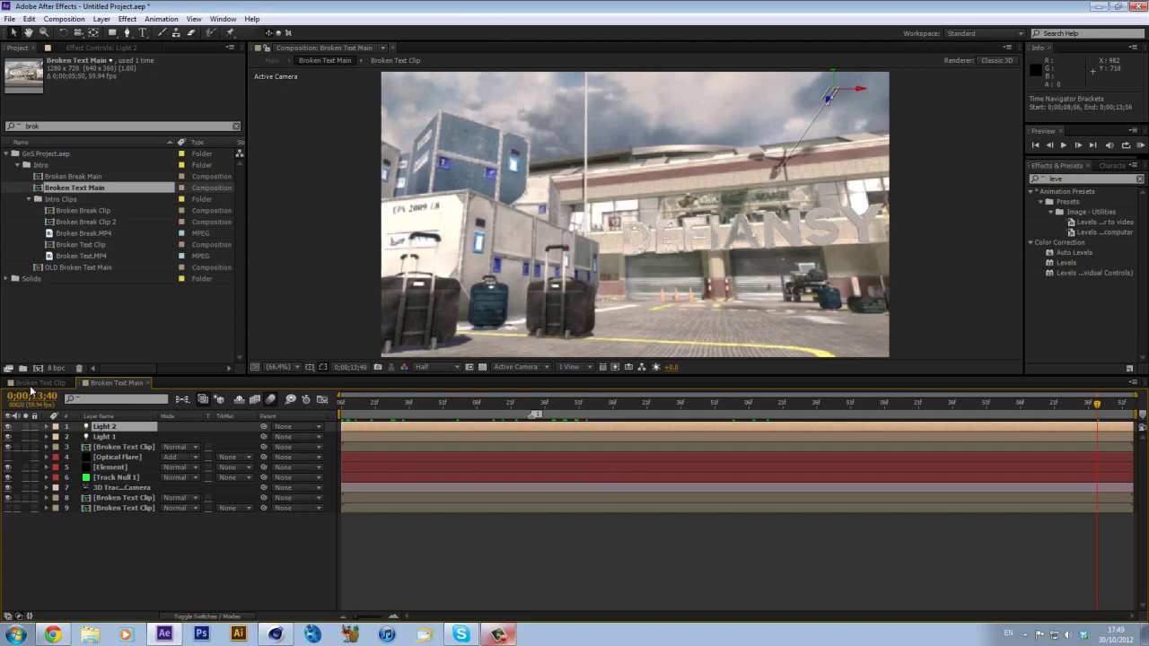
# Step: Open the Broken Text Clip composition and preview its footage
pyautogui.click(40, 383)
pyautogui.click(525, 423)
pyautogui.press('KP_0')
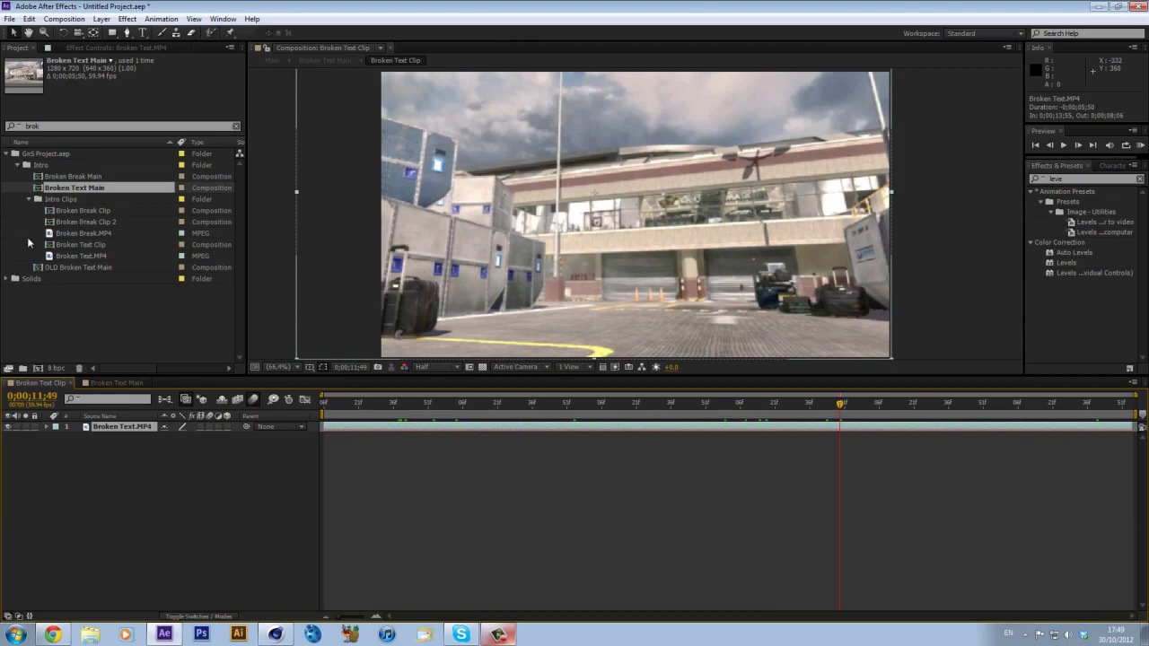
# Step: Create a new composition from Broken Text Clip and duplicate the clip layer inside it
pyautogui.click(87, 212)
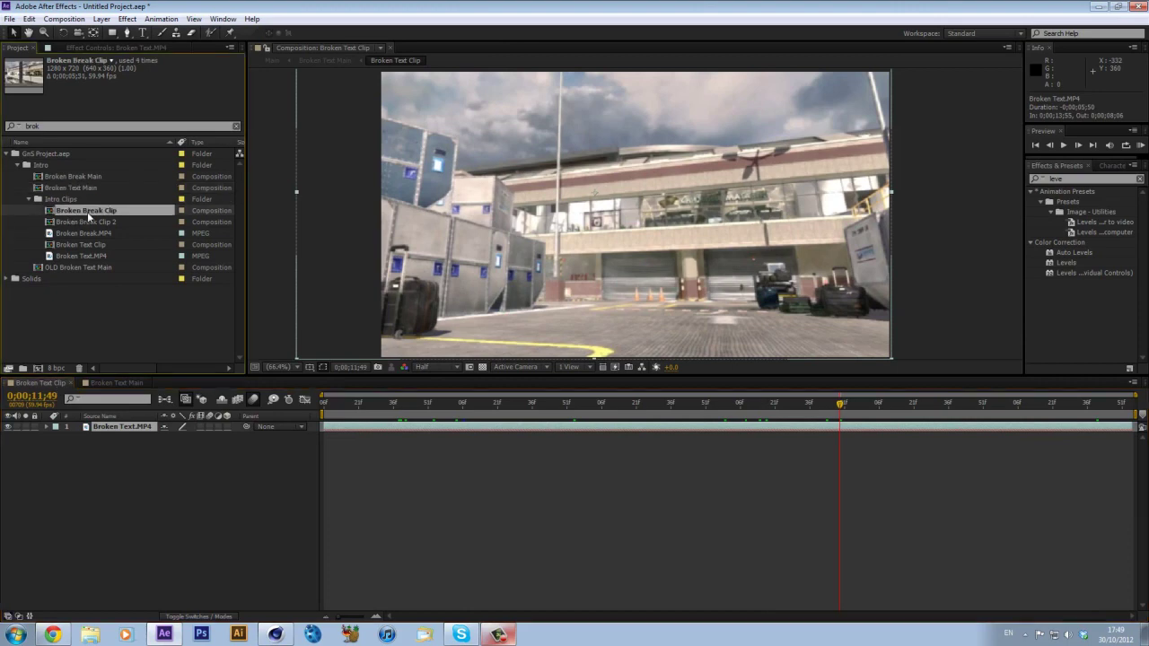
pyautogui.moveTo(97, 248); pyautogui.dragTo(37, 368)
pyautogui.moveTo(368, 416); pyautogui.dragTo(132, 399)
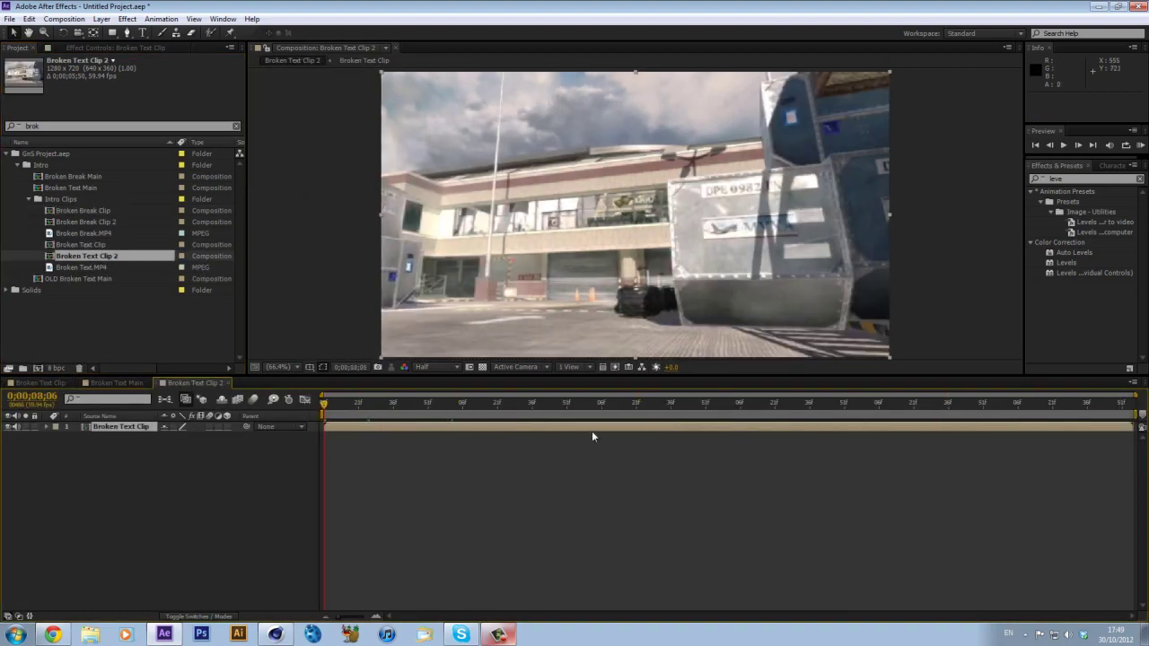
pyautogui.hotkey('ctrl', 'd')
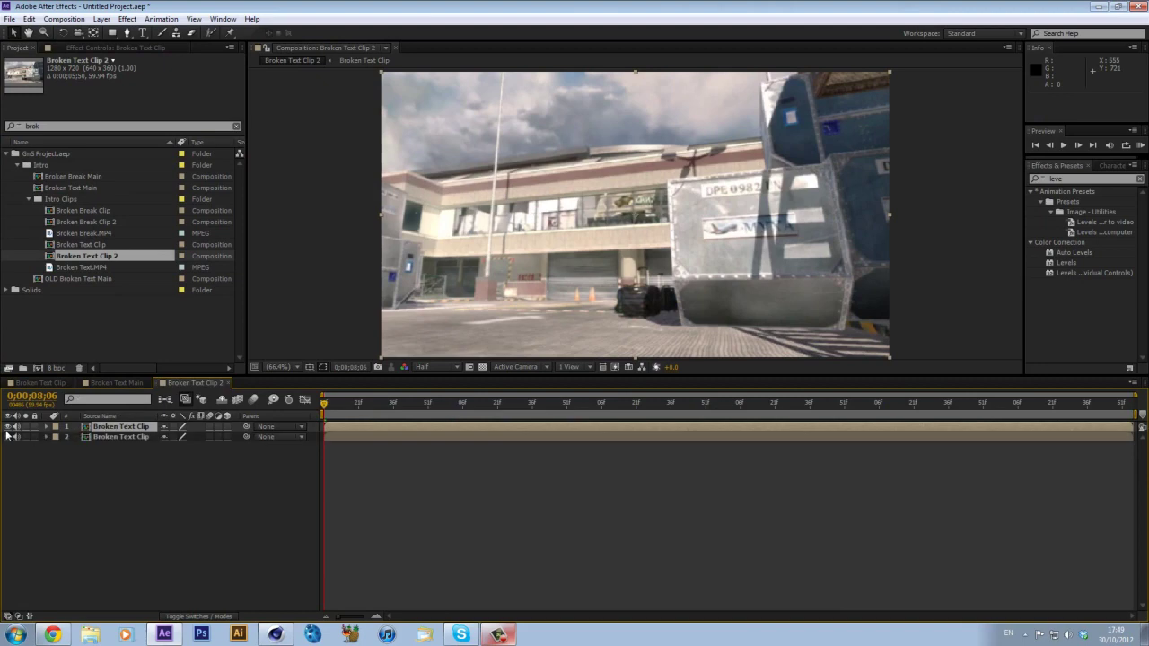
# Step: Apply the Fast Blur effect to the lower Broken Text Clip layer
pyautogui.click(106, 437)
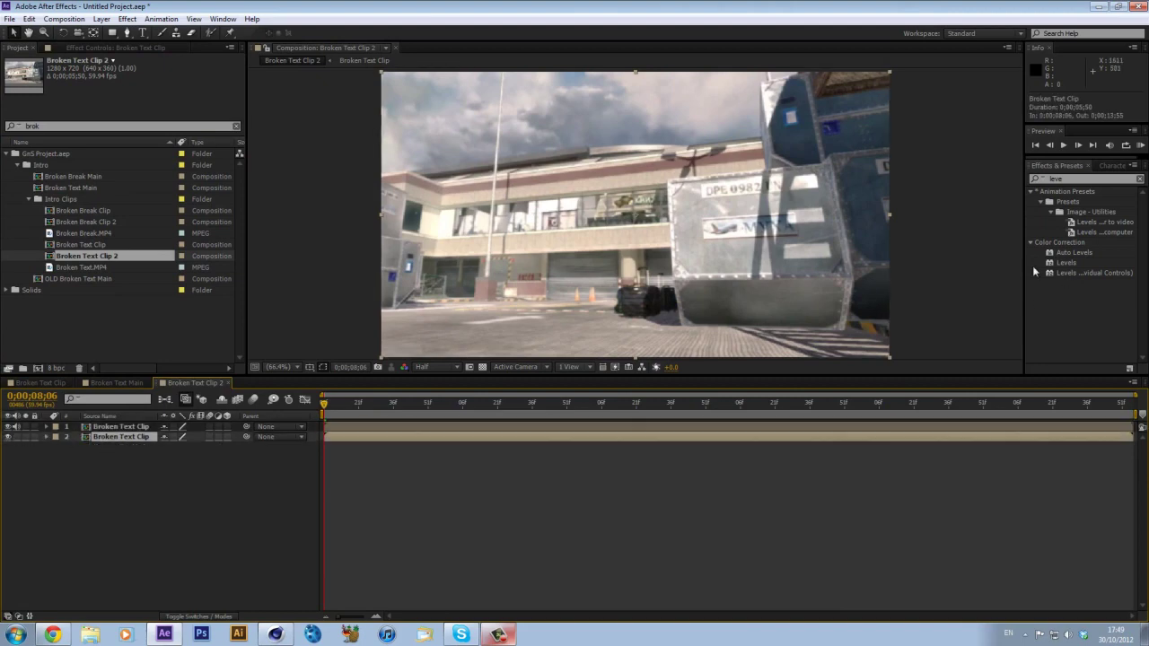
pyautogui.click(1105, 196)
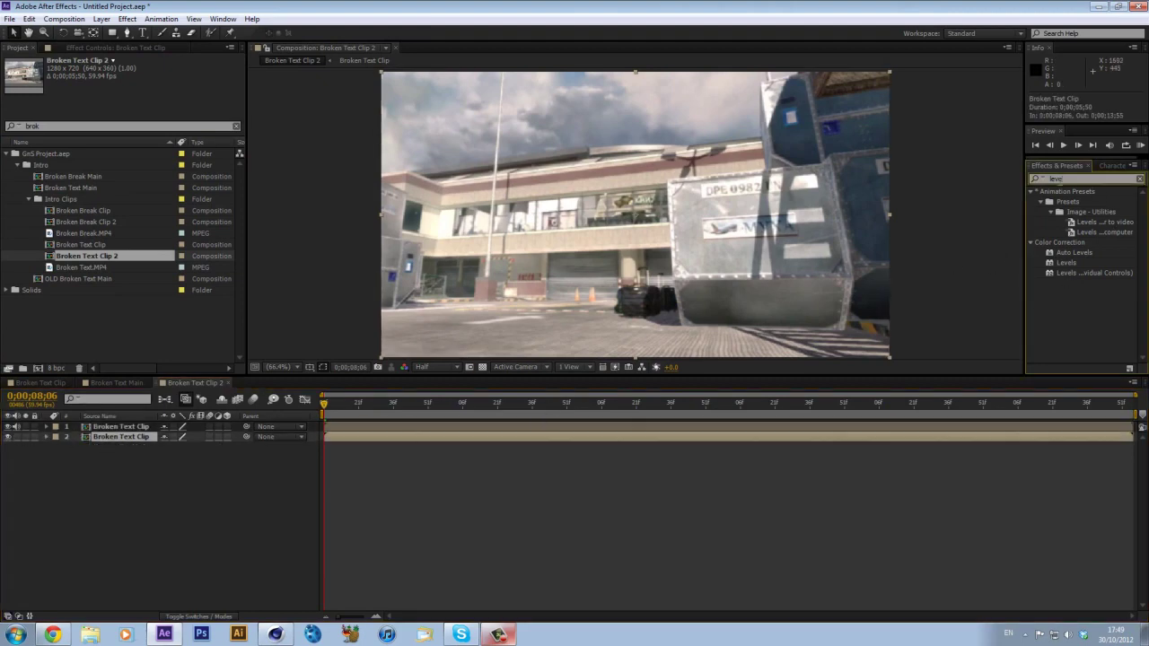
pyautogui.hotkey('ctrl', 'f')
pyautogui.write('fast')
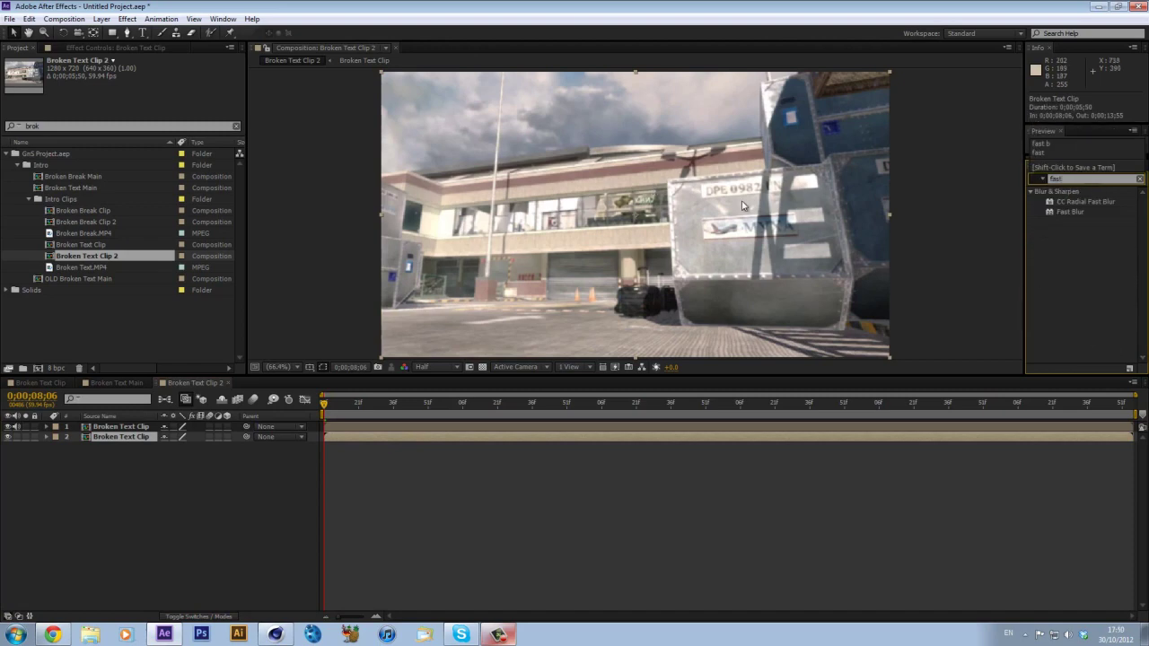
pyautogui.moveTo(1071, 213); pyautogui.dragTo(826, 437)
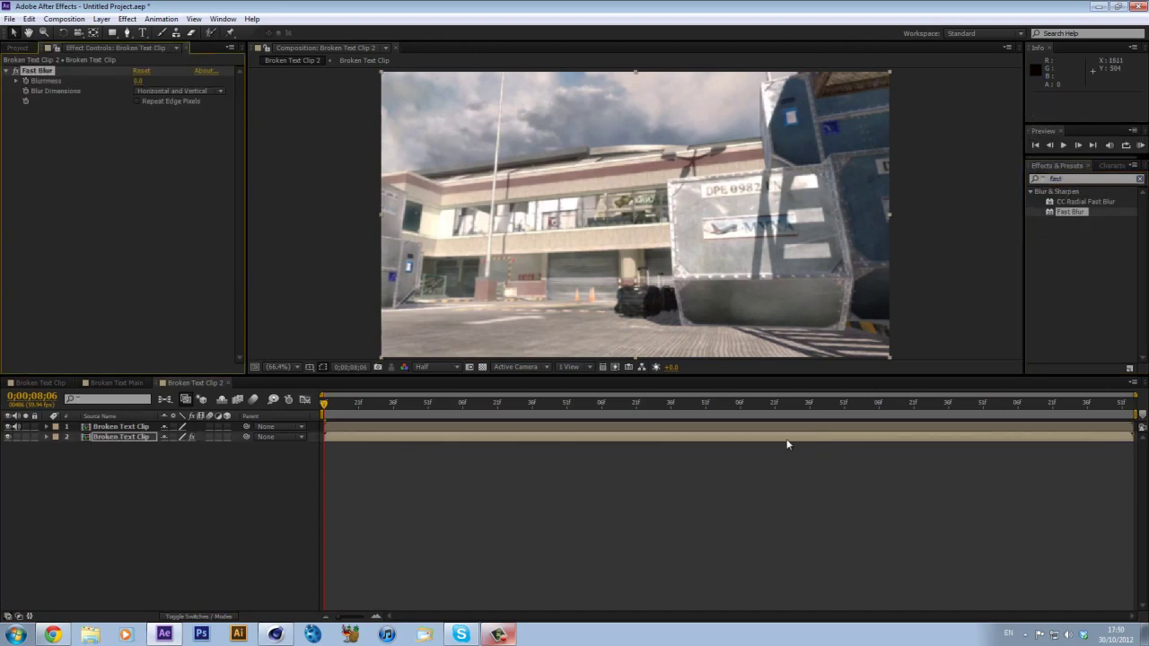
# Step: Set the Fast Blur's Blurriness to 10 and enable Repeat Edge Pixels
pyautogui.click(139, 82)
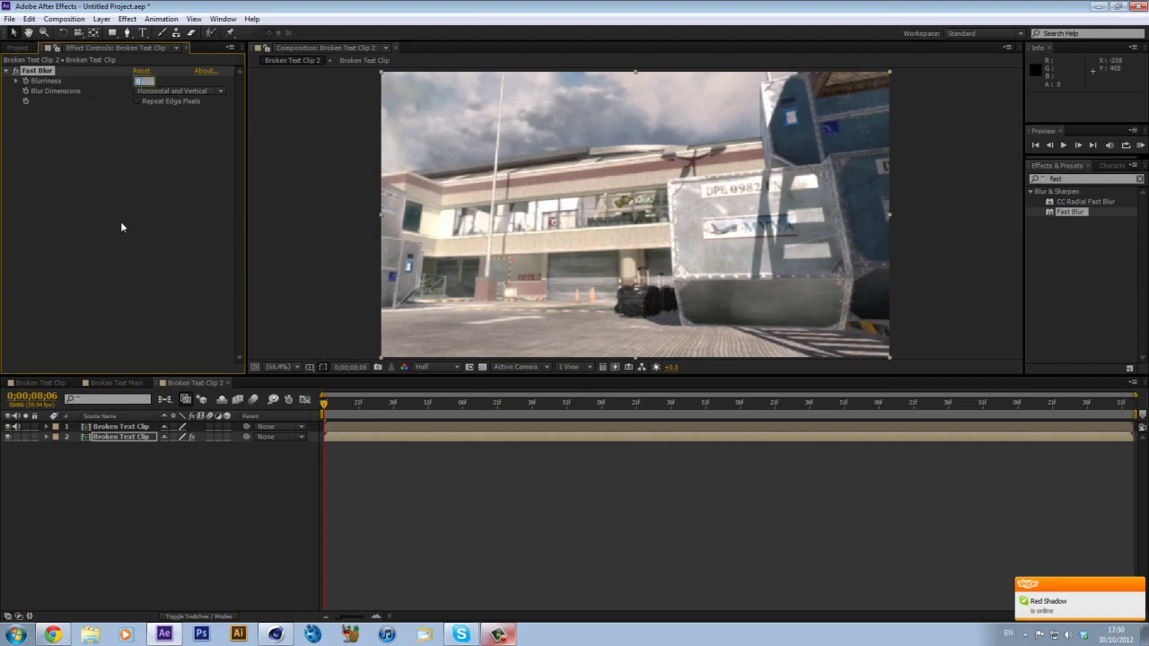
pyautogui.write('10')
pyautogui.press('Return')
pyautogui.click(166, 108)
pyautogui.click(168, 101)
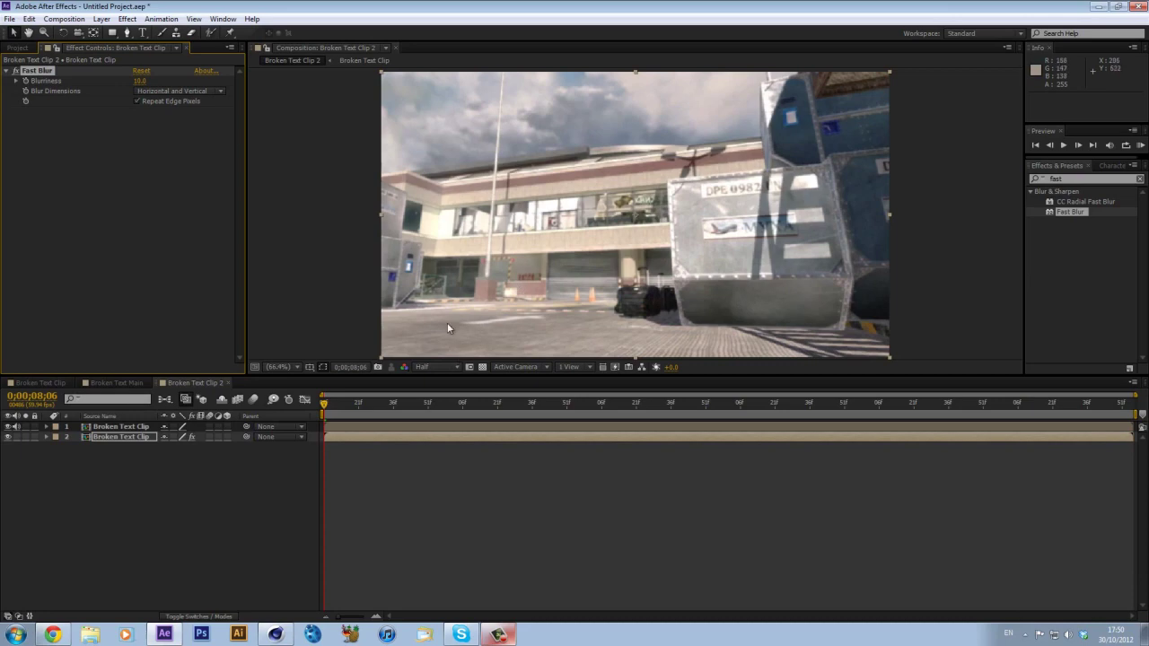
# Step: Copy the 3D Tracker Camera and Track Null 1 from Broken Text Main into Broken Text Clip 2, above both clip layers
pyautogui.click(92, 386)
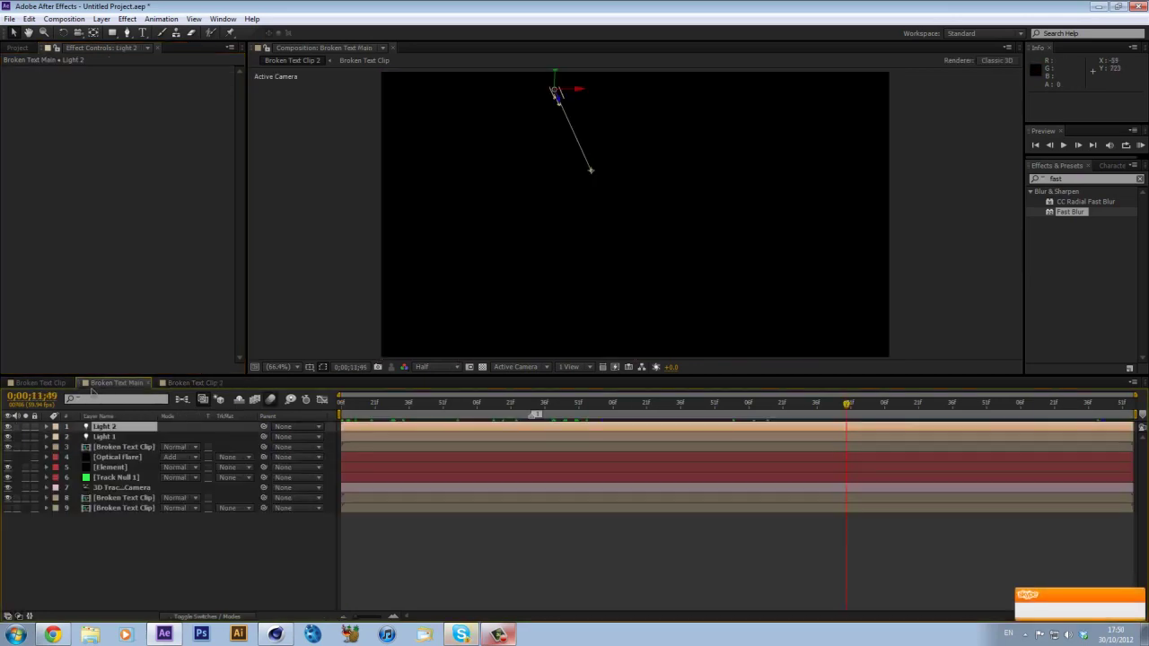
pyautogui.click(136, 446)
pyautogui.click(137, 488)
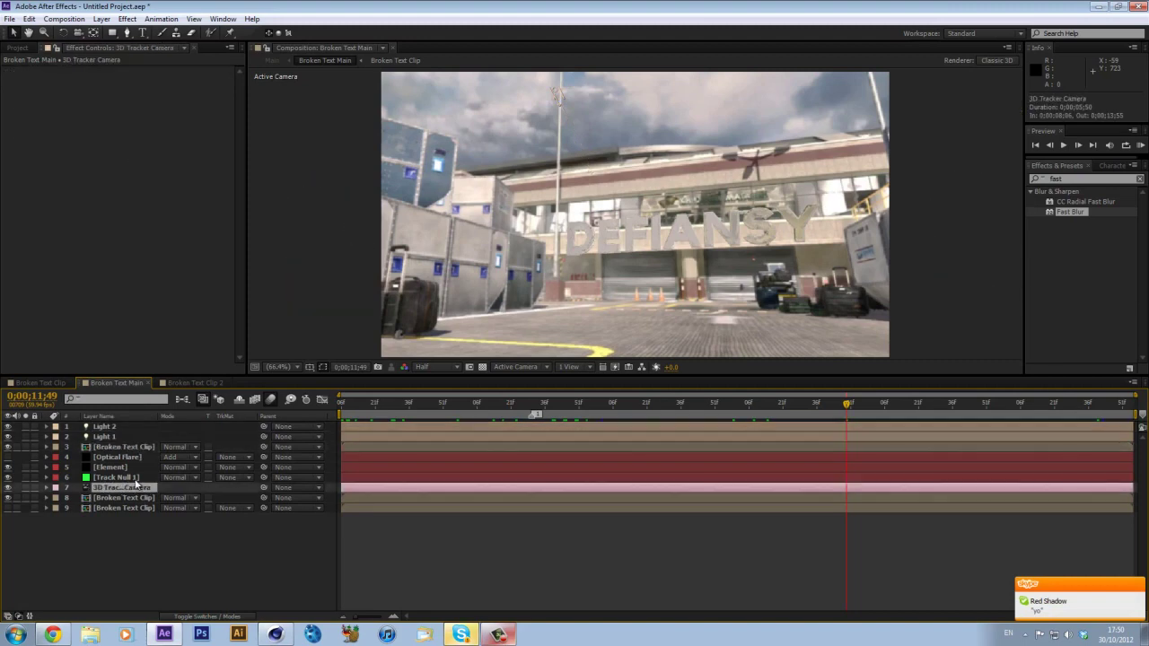
pyautogui.keyDown('ctrl'); pyautogui.click(136, 481); pyautogui.keyUp('ctrl')
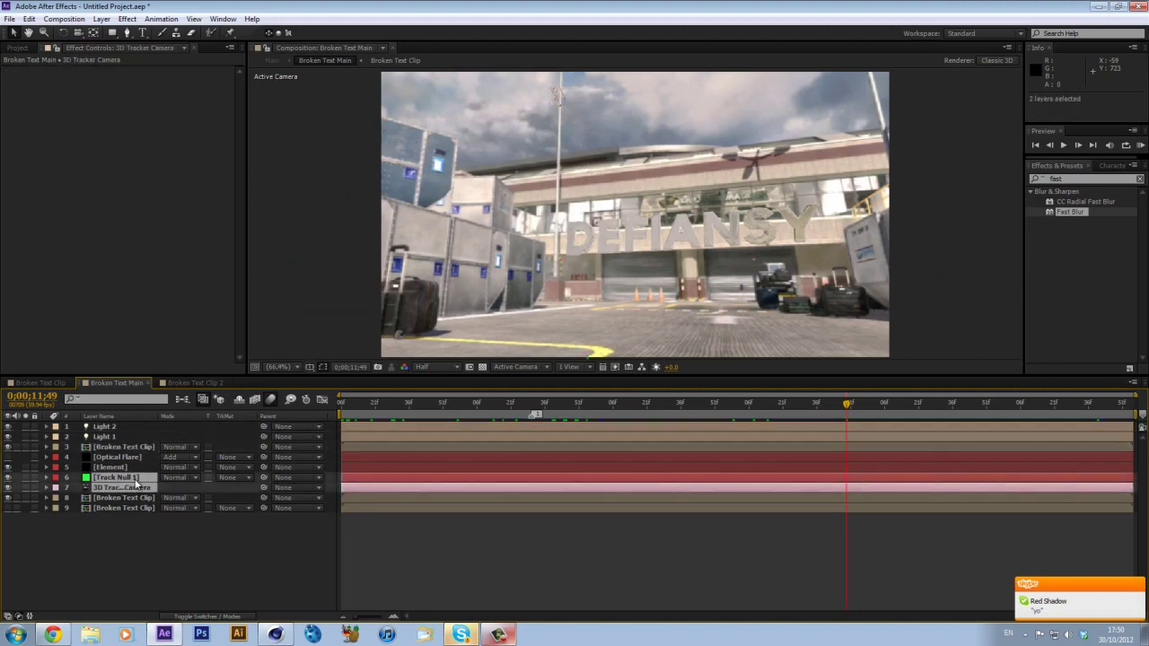
pyautogui.hotkey('ctrl', 'c')
pyautogui.click(193, 384)
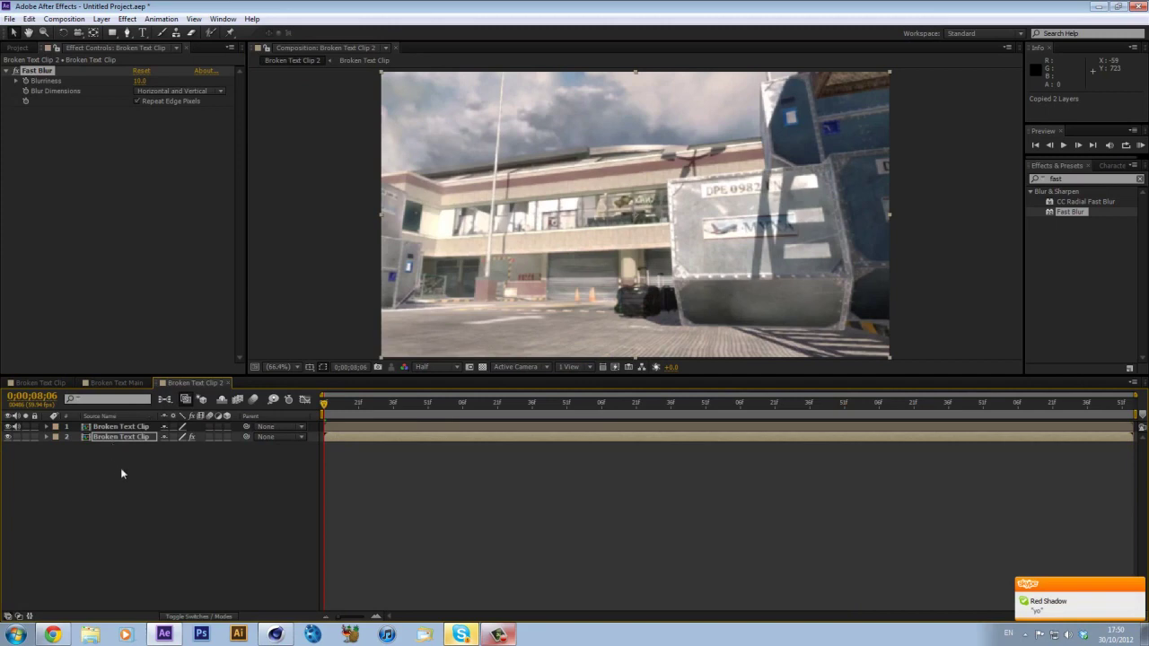
pyautogui.hotkey('ctrl', 'v')
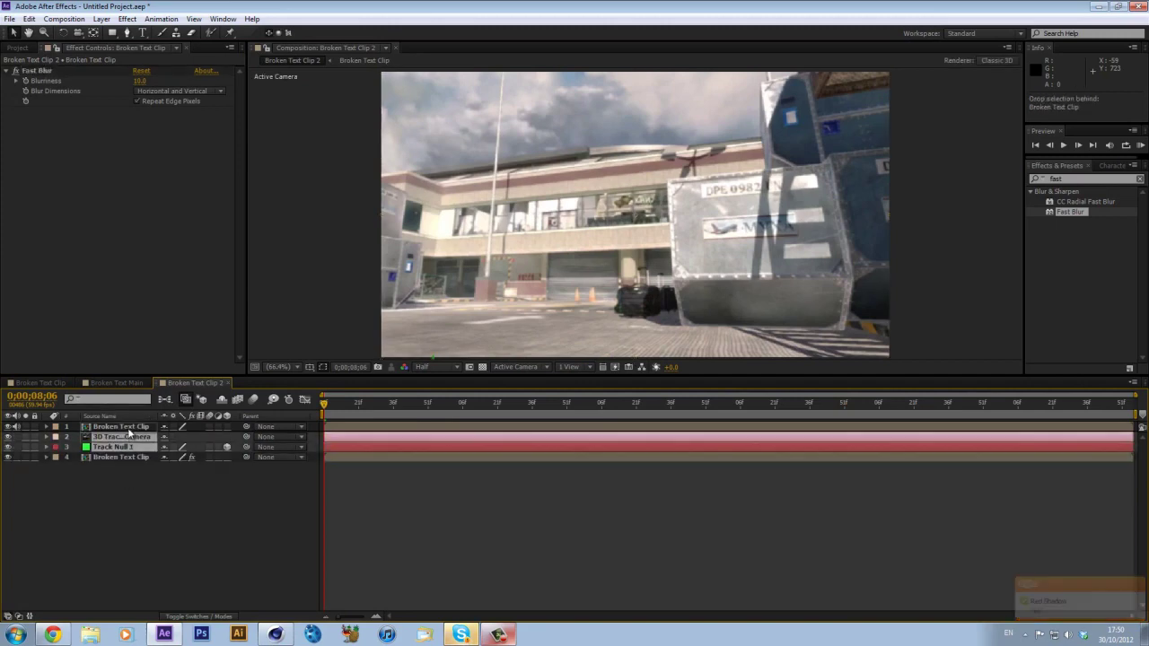
pyautogui.moveTo(130, 433); pyautogui.dragTo(135, 422)
pyautogui.click(160, 484)
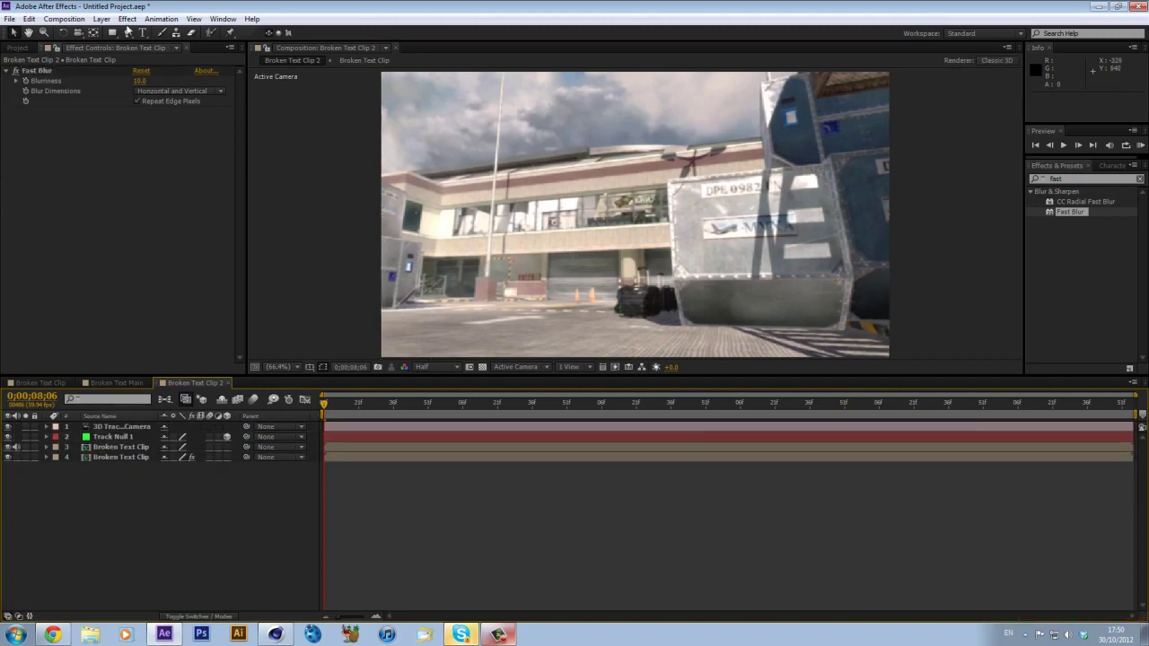
# Step: Add a gray 1280 x 720 px solid and a null object to Broken Text Clip 2
pyautogui.click(102, 18)
pyautogui.moveTo(117, 32)
pyautogui.click(337, 46)
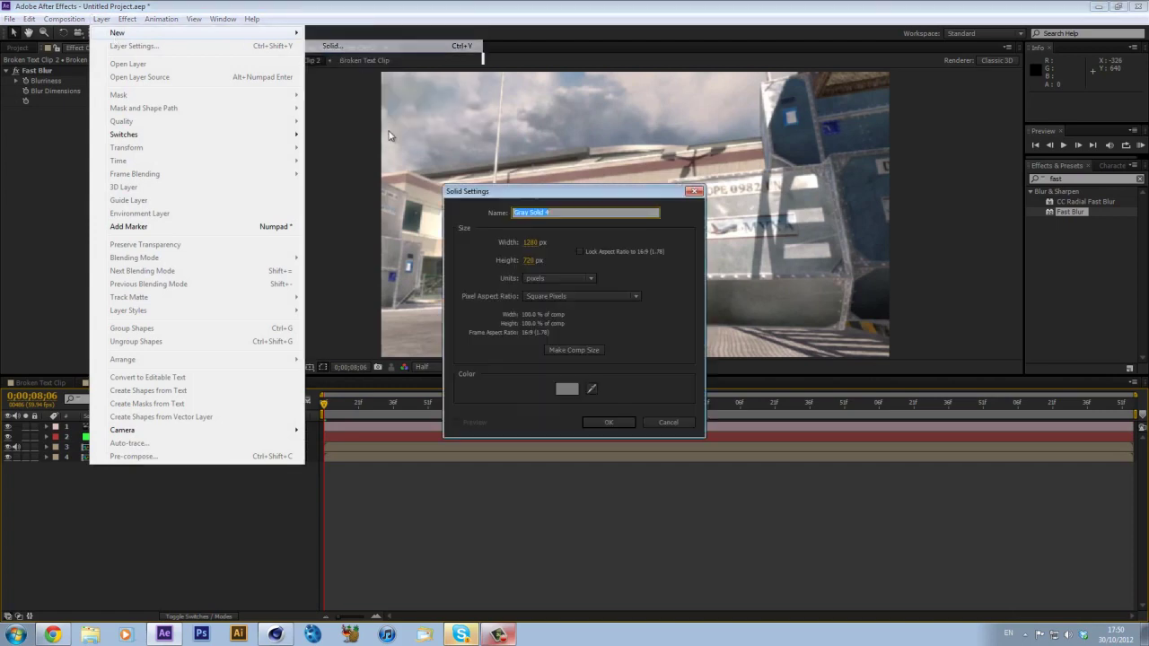
pyautogui.press('Return')
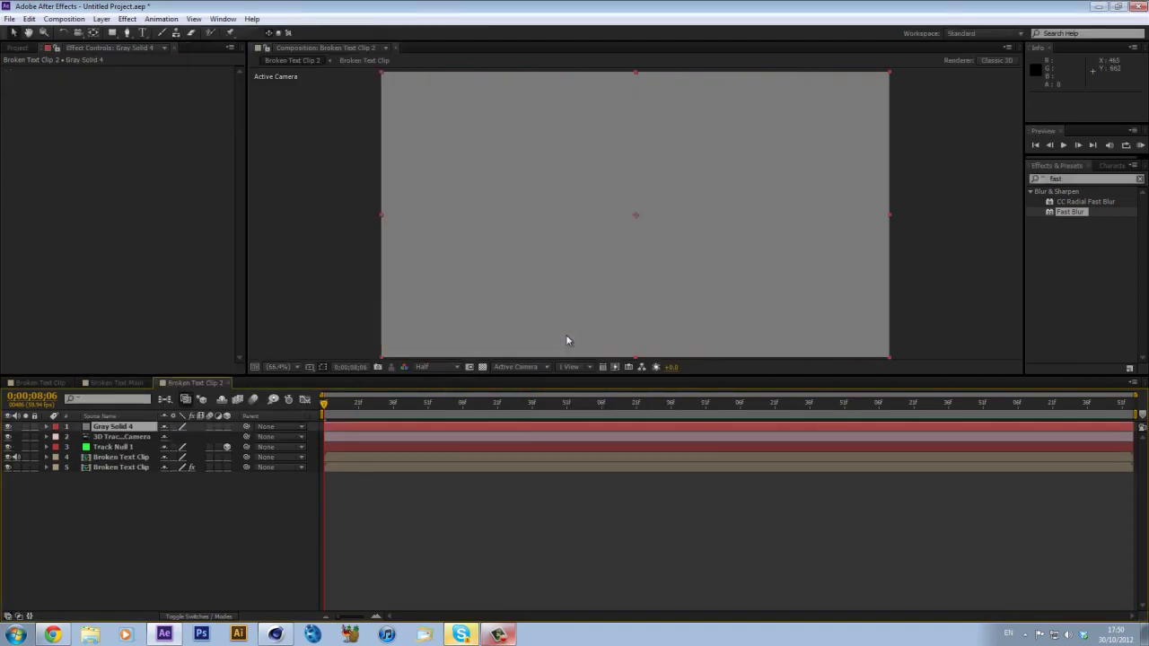
pyautogui.click(101, 18)
pyautogui.moveTo(179, 32)
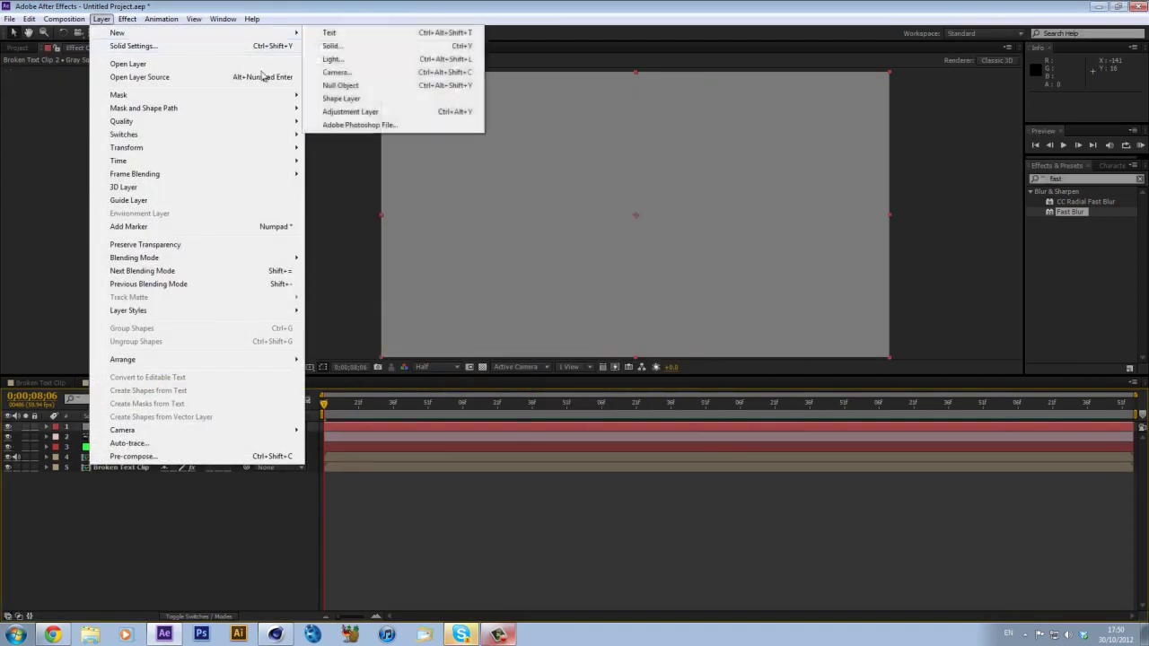
pyautogui.click(357, 84)
# Step: Apply the Grid effect to the gray solid and make the solid and the null 3D layers
pyautogui.hotkey('ctrl', '5')
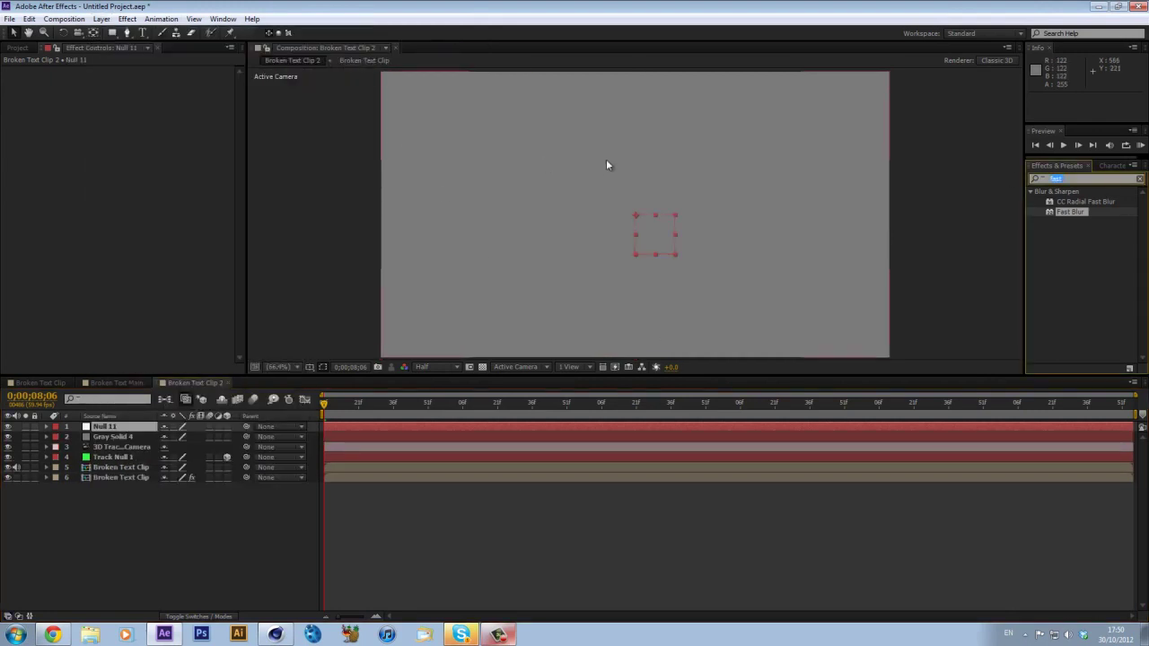
pyautogui.write('grid')
pyautogui.scroll(-3, 1067, 334)
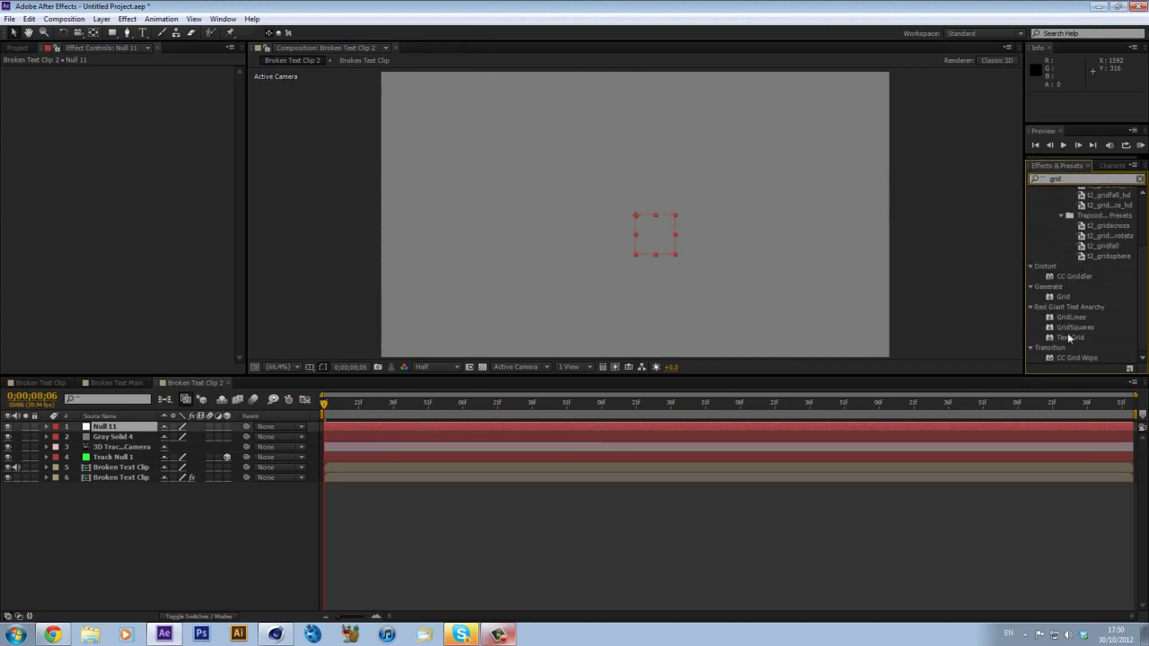
pyautogui.moveTo(1067, 300); pyautogui.dragTo(148, 436)
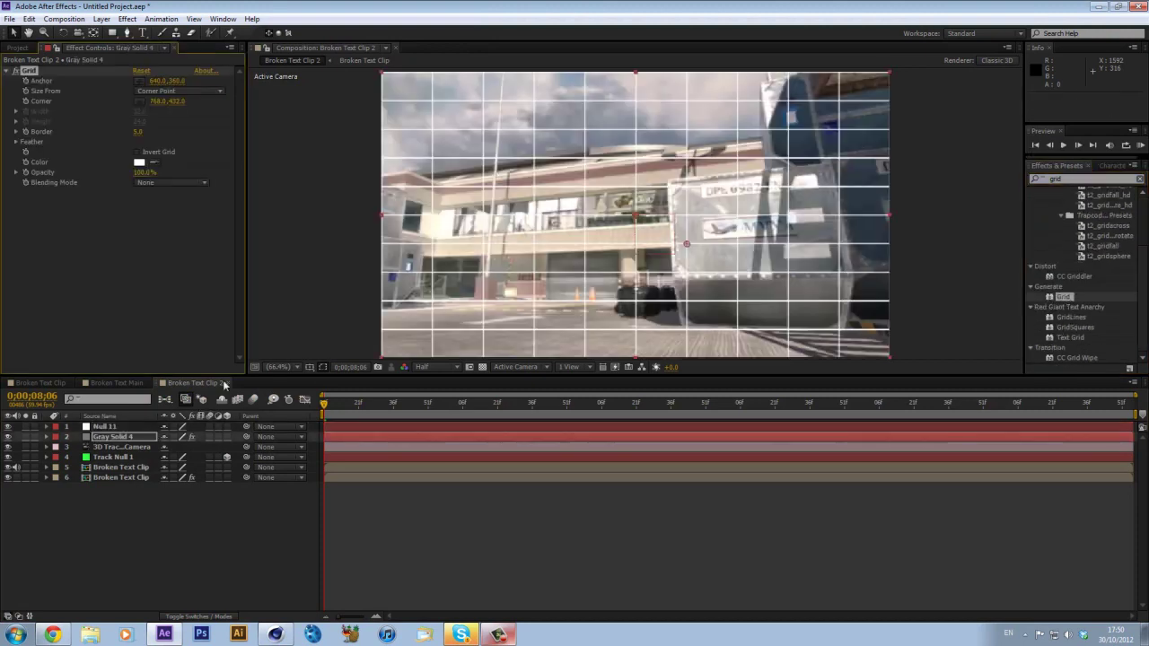
pyautogui.click(227, 436)
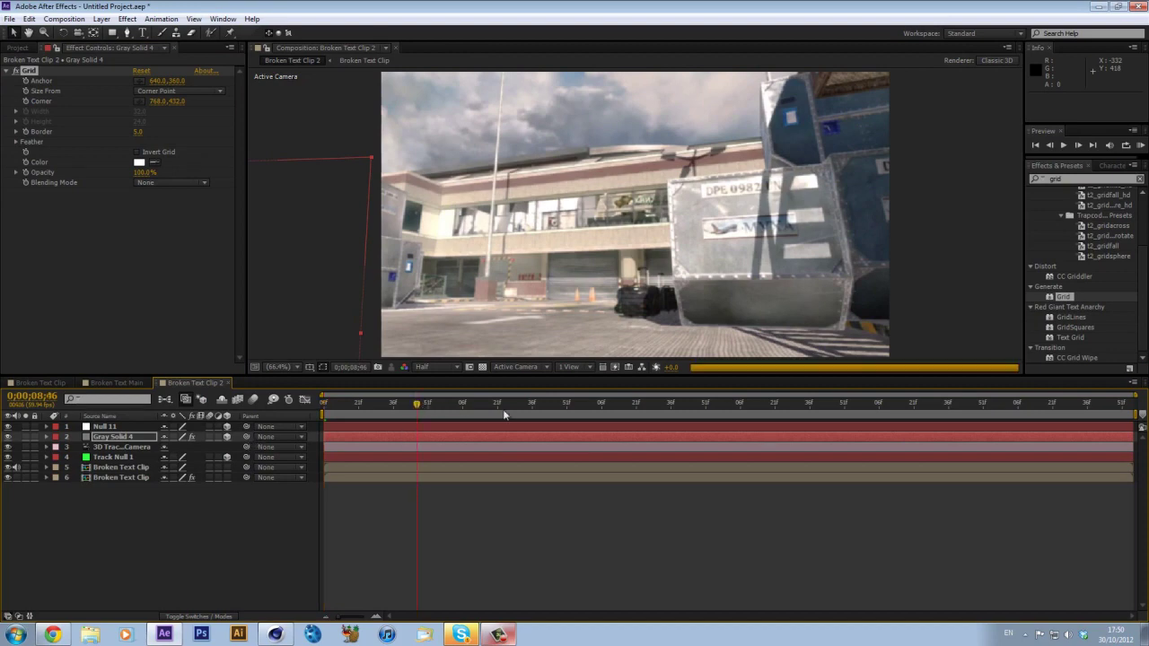
# Step: Try an X rotation of 90° on the null object and reset it to 0°
pyautogui.click(499, 404)
pyautogui.click(112, 427)
pyautogui.press('r')
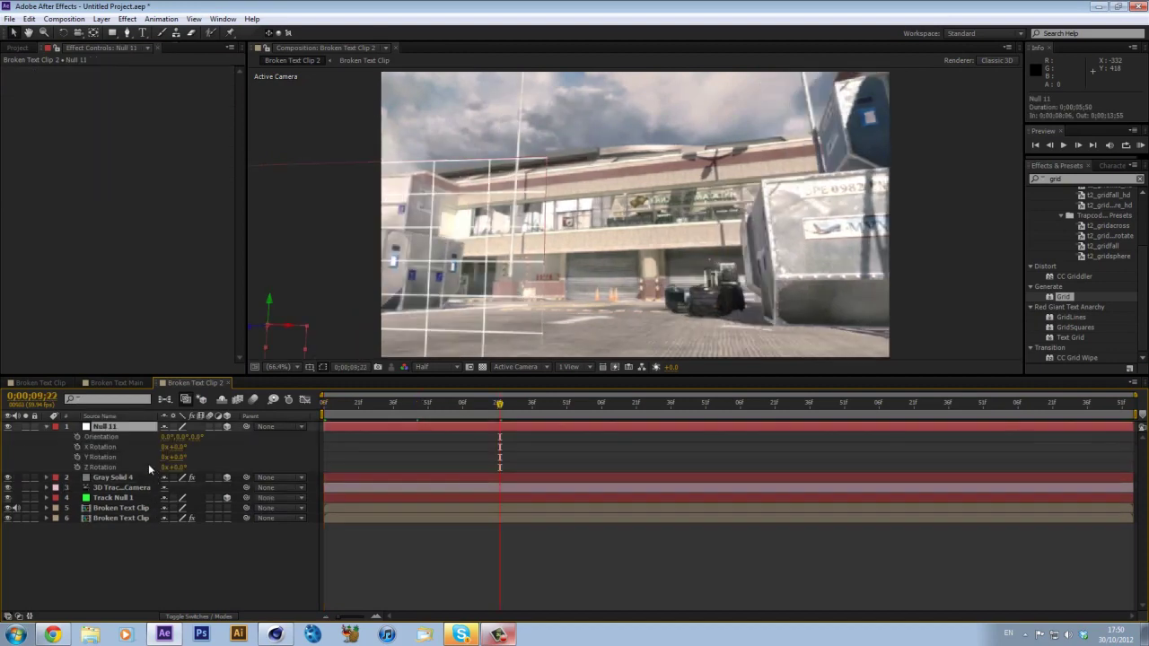
pyautogui.click(179, 446)
pyautogui.write('90')
pyautogui.press('Return')
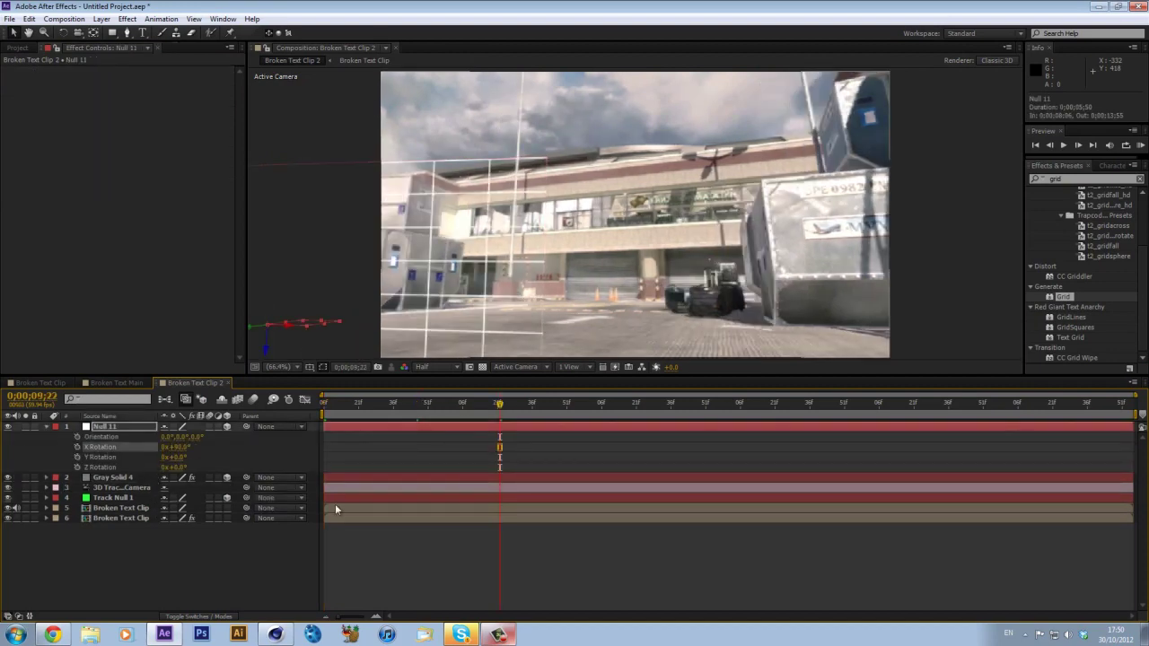
pyautogui.moveTo(357, 405); pyautogui.dragTo(390, 408)
pyautogui.click(183, 447)
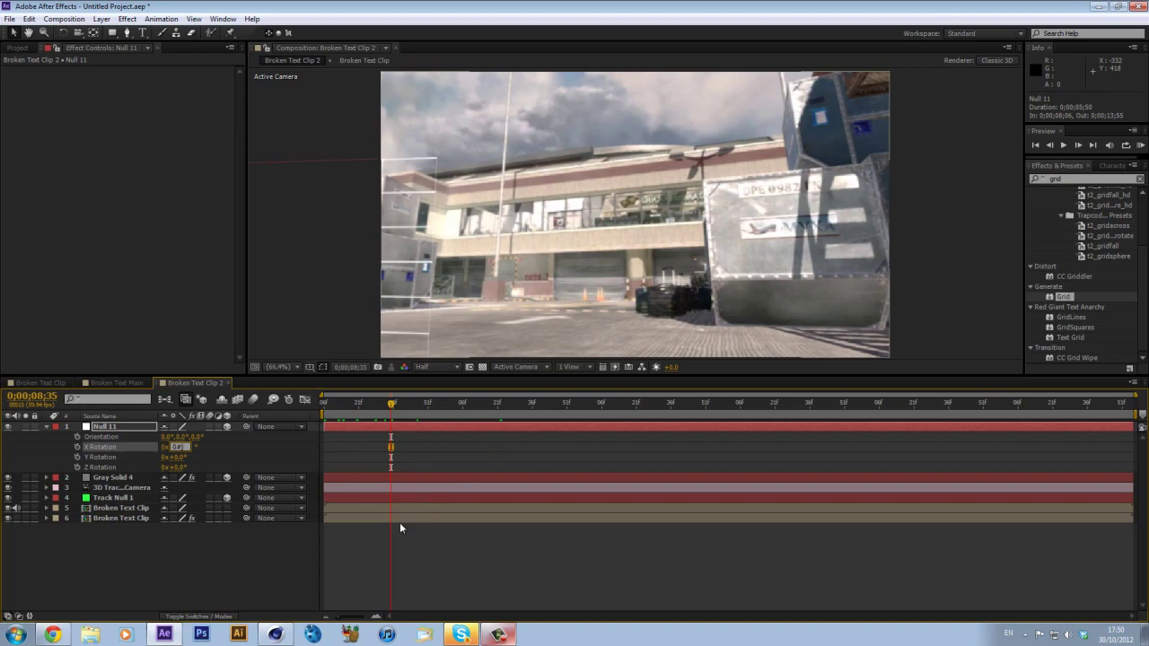
# Step: Set the grid solid's X rotation to 90° and scrub through the clip to check how the grid follows the ground
pyautogui.click(129, 479)
pyautogui.press('r')
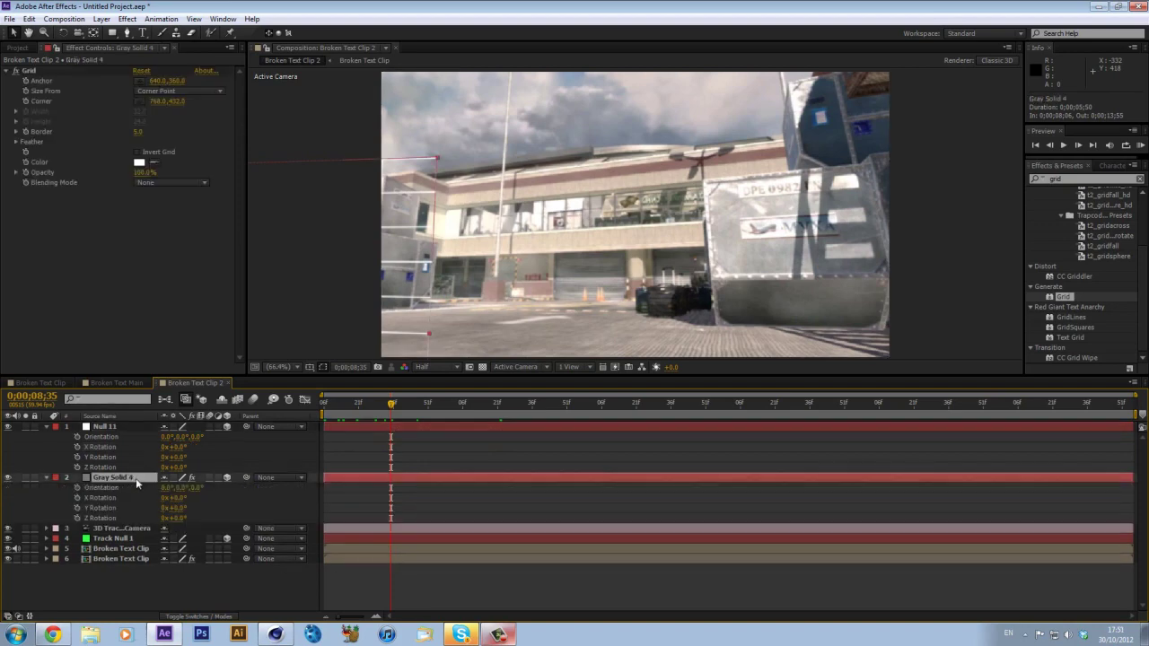
pyautogui.click(179, 502)
pyautogui.write('90')
pyautogui.press('Return')
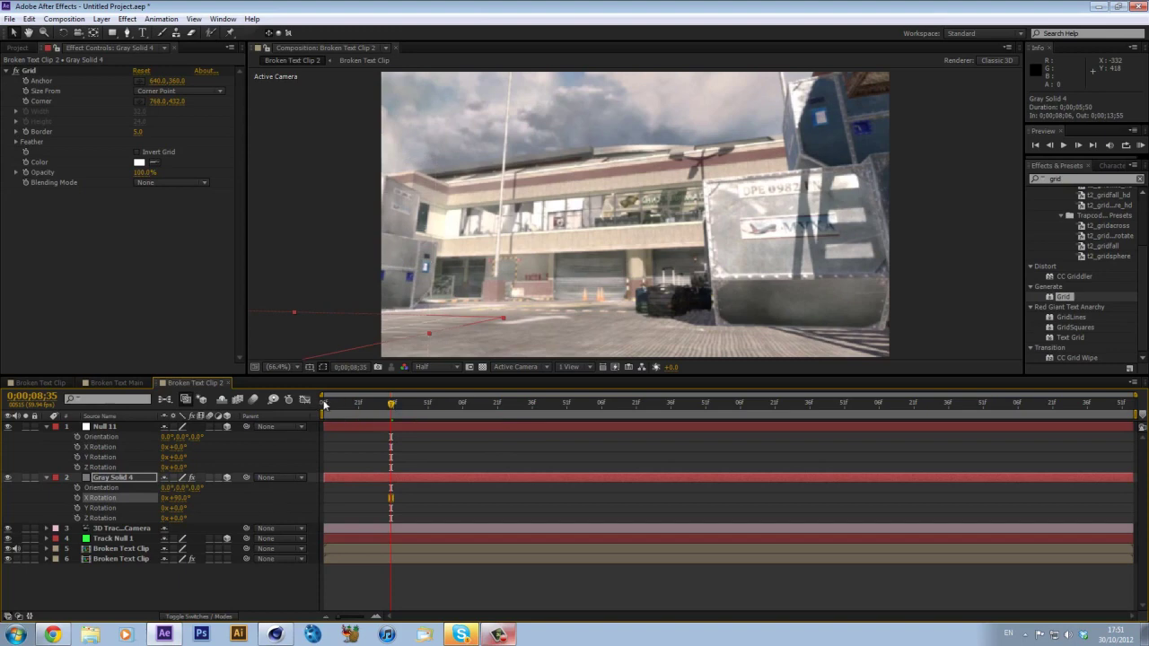
pyautogui.moveTo(325, 403); pyautogui.dragTo(407, 404)
pyautogui.moveTo(542, 425); pyautogui.dragTo(970, 420)
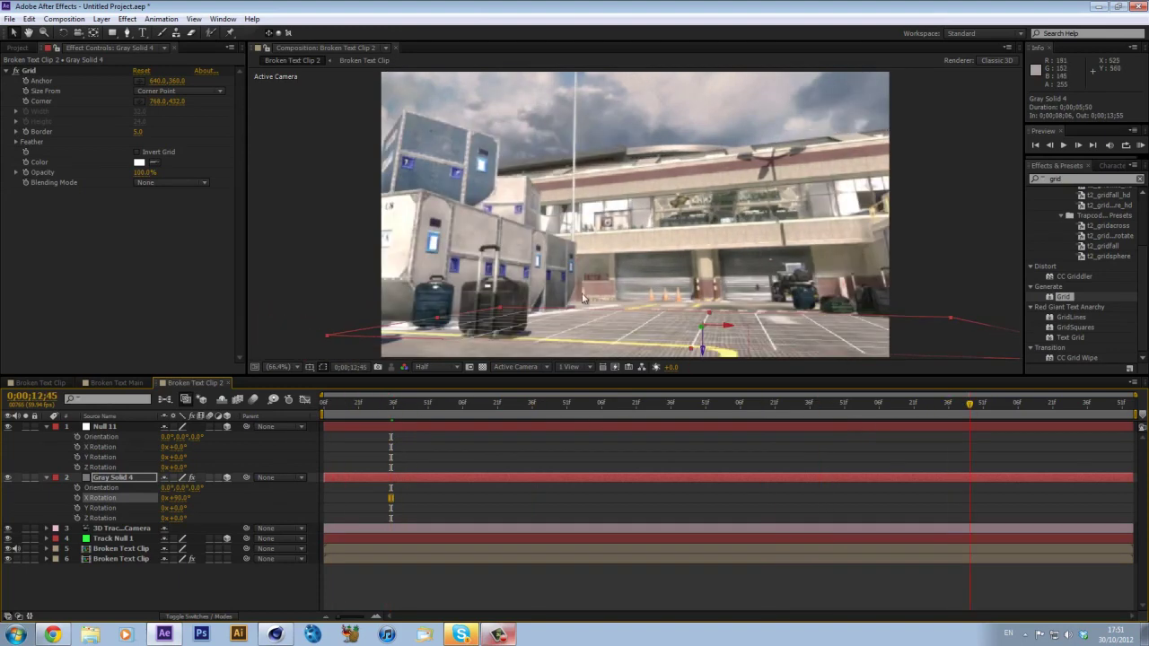
pyautogui.moveTo(1039, 405); pyautogui.dragTo(1086, 405)
pyautogui.moveTo(999, 410); pyautogui.dragTo(536, 405)
# Step: Delete the null object and the grid solid, and scrub the footage back to near its start
pyautogui.click(120, 426)
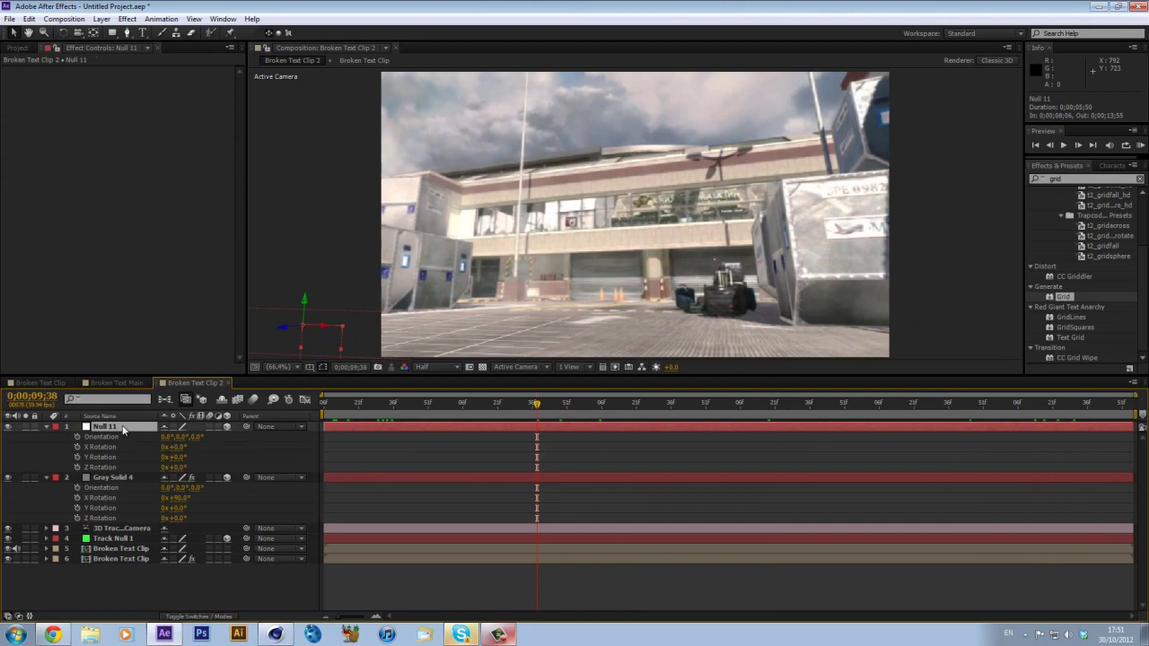
pyautogui.keyDown('ctrl'); pyautogui.click(128, 479); pyautogui.keyUp('ctrl')
pyautogui.press('Delete')
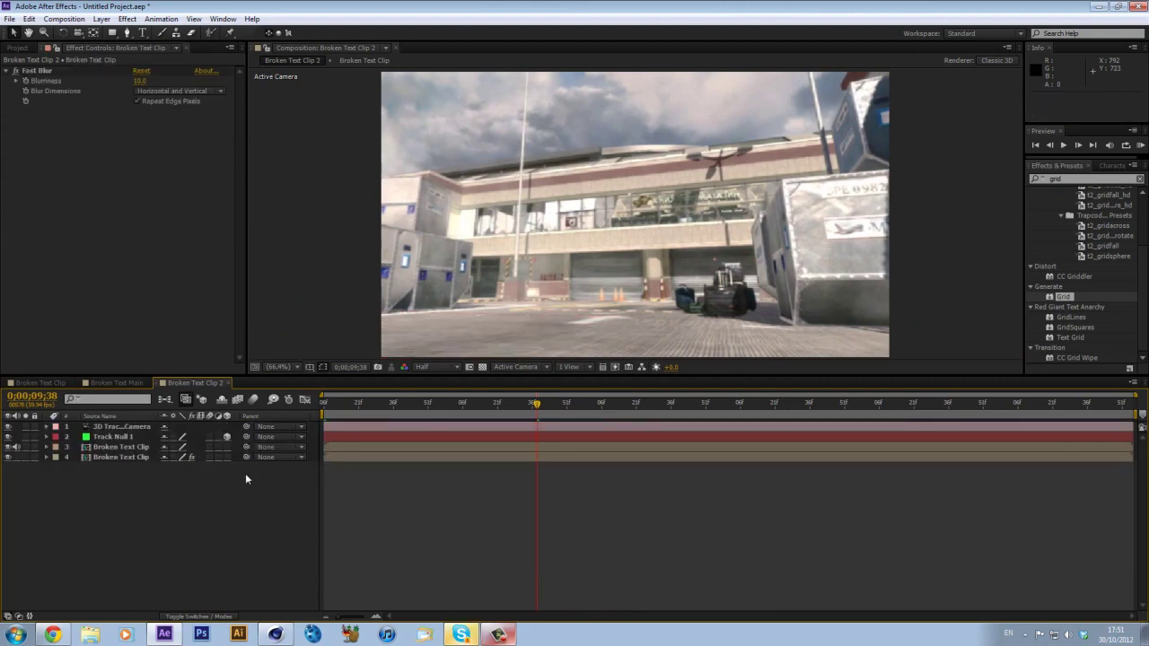
pyautogui.click(350, 406)
pyautogui.moveTo(352, 412); pyautogui.dragTo(439, 406)
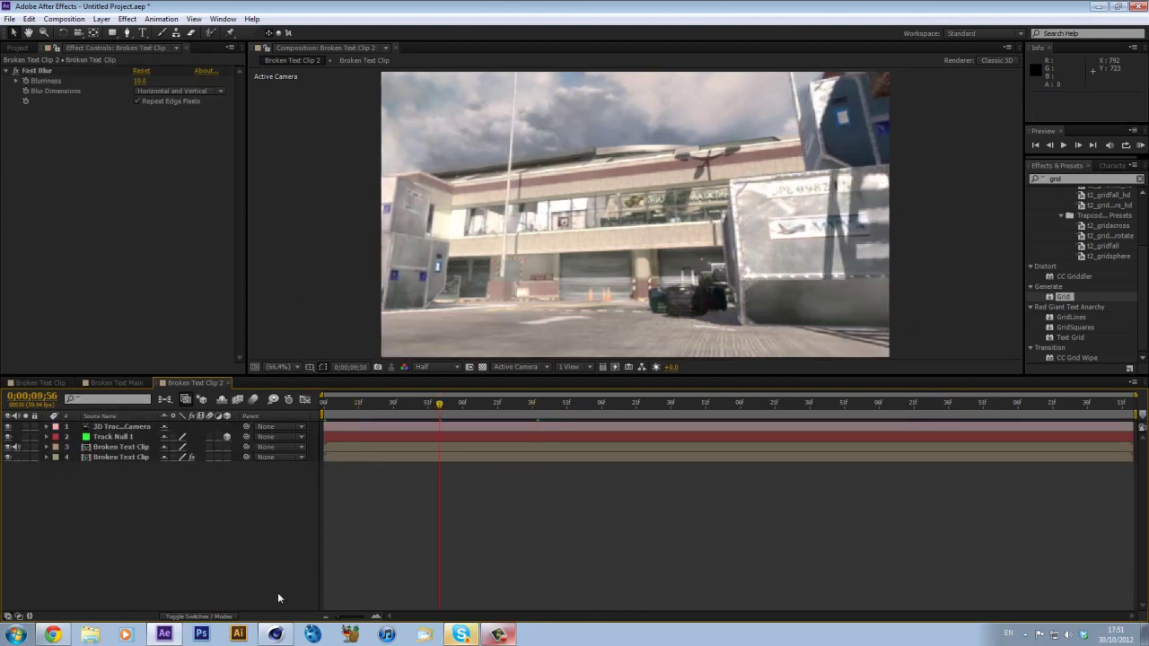
pyautogui.click(332, 408)
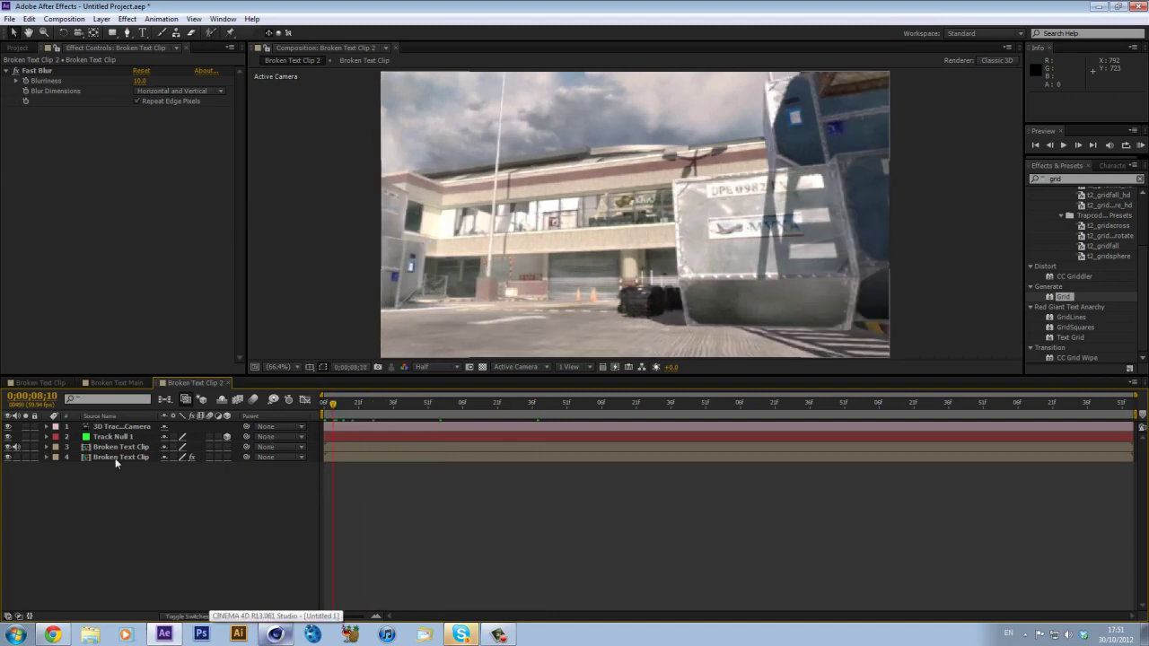
# Step: Switch to the empty Cinema 4D project and orbit the perspective view to face along the Z axis
pyautogui.click(274, 634)
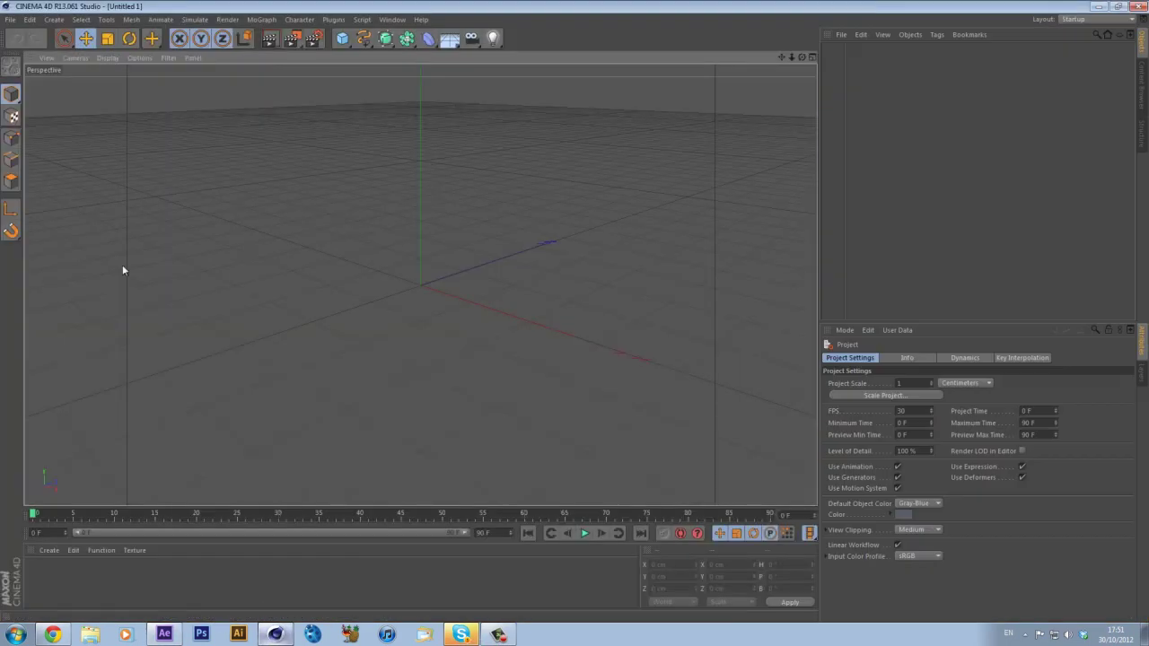
pyautogui.moveTo(802, 57); pyautogui.dragTo(576, 311)
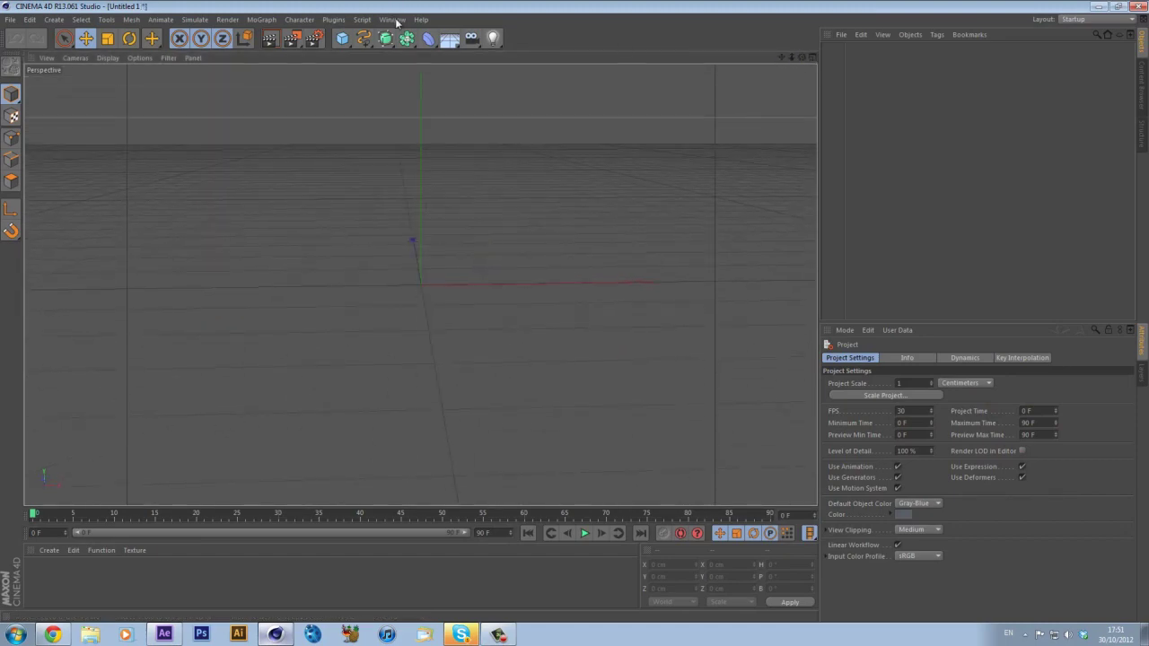
# Step: Add a MoText object to the scene and replace its default text with "REVOSS"
pyautogui.click(261, 19)
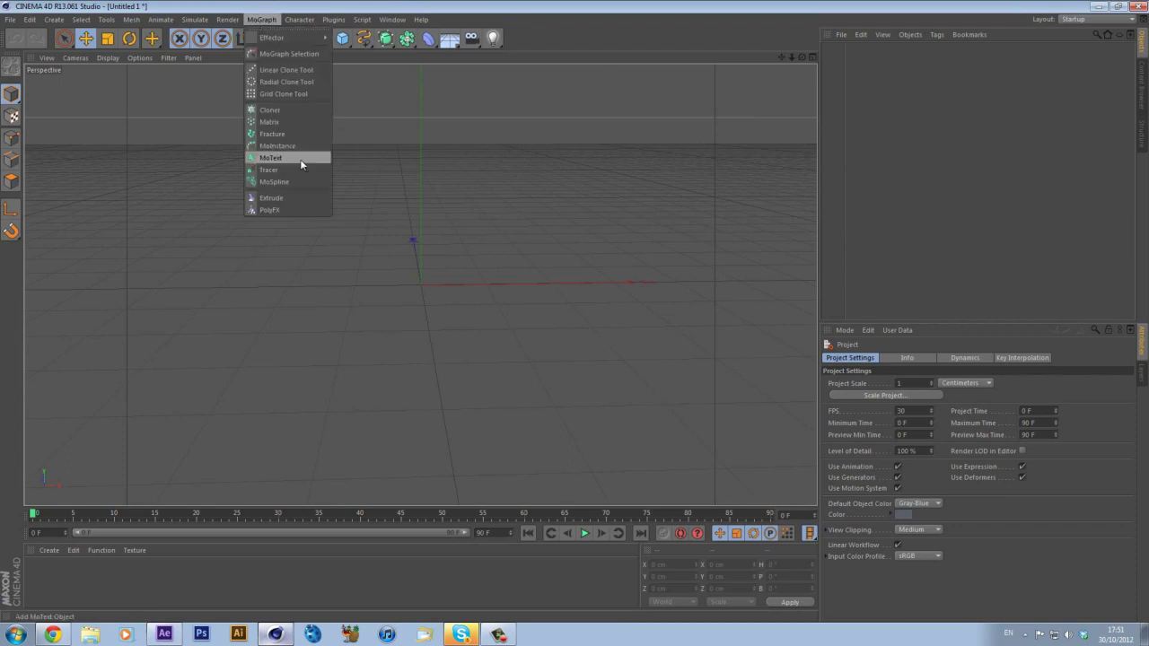
pyautogui.click(279, 158)
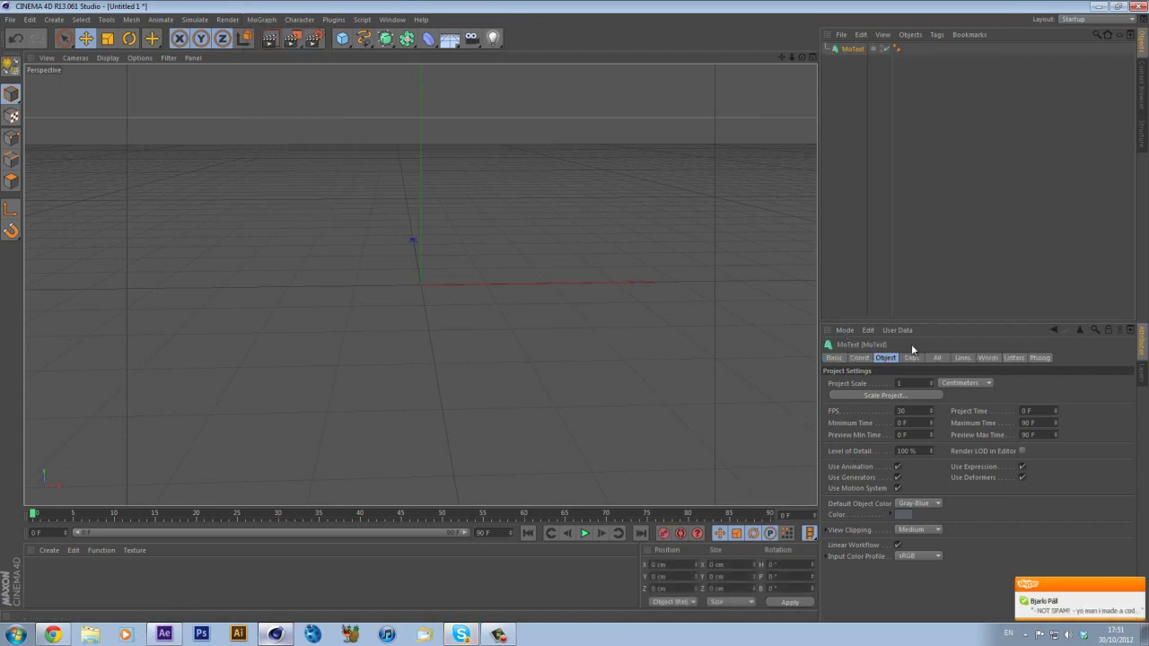
pyautogui.click(912, 358)
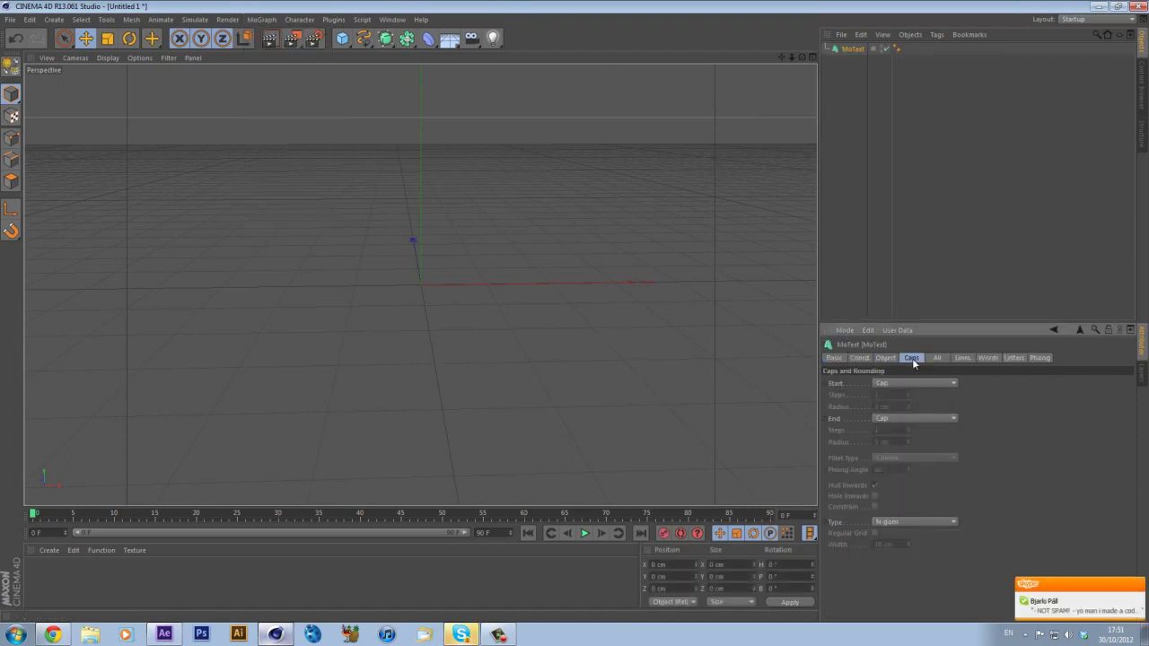
pyautogui.click(885, 359)
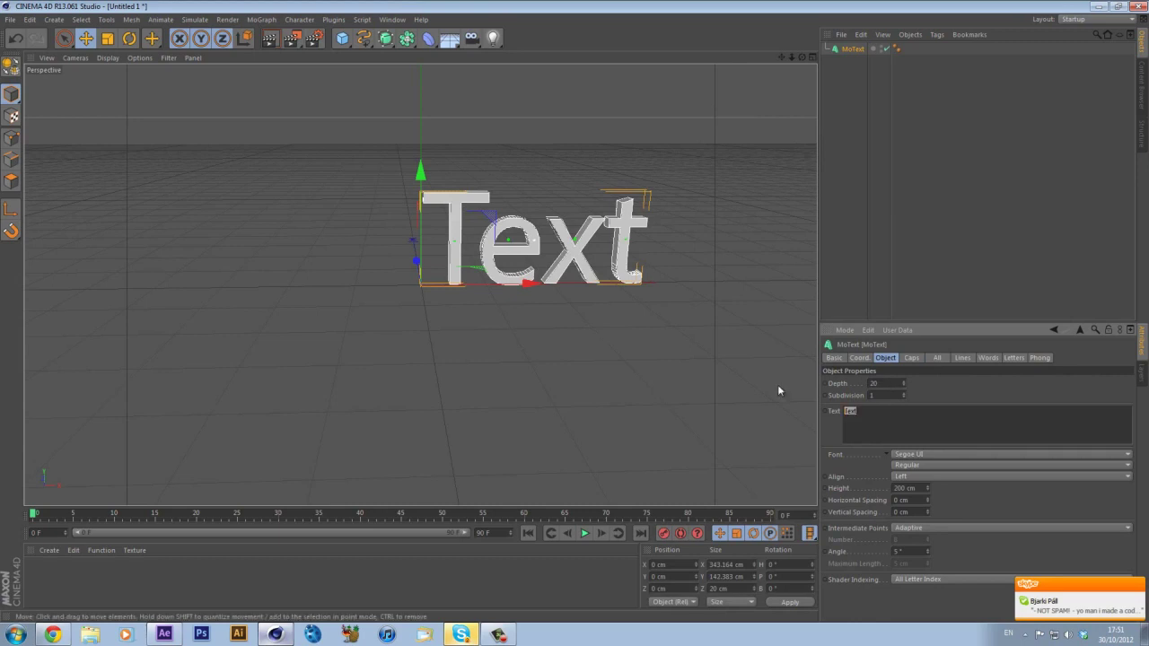
pyautogui.press('BackSpace')
pyautogui.write('t')
pyautogui.press('BackSpace')
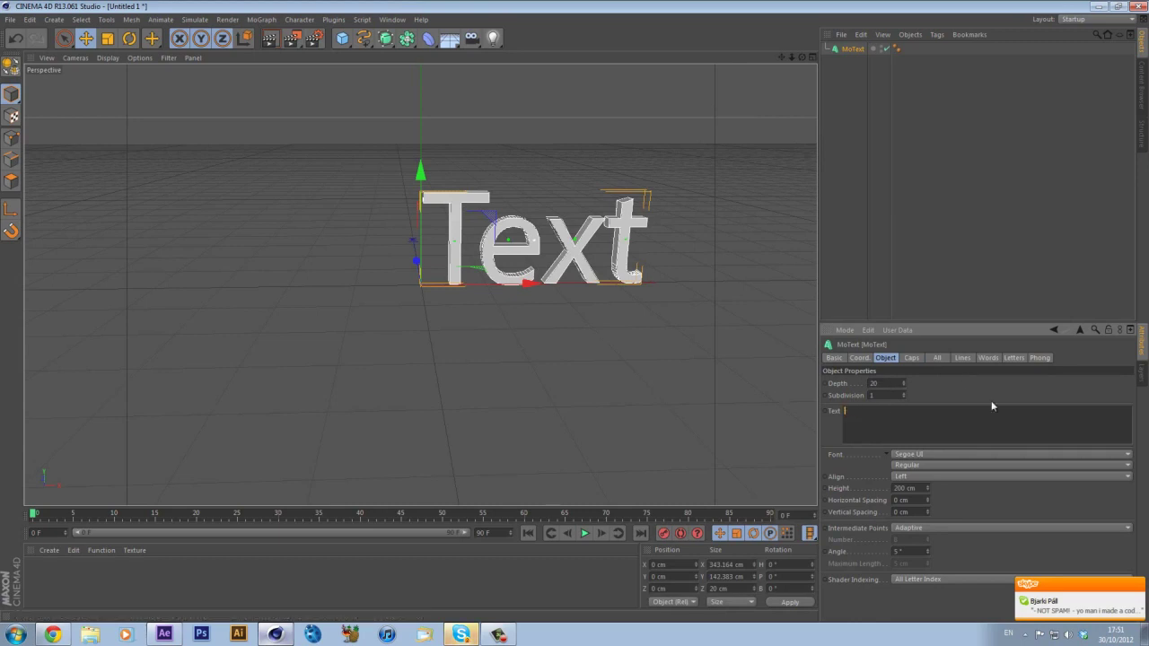
pyautogui.write('REVOSS')
# Step: Set the depth of the REVOSS text to 8
pyautogui.click(875, 383)
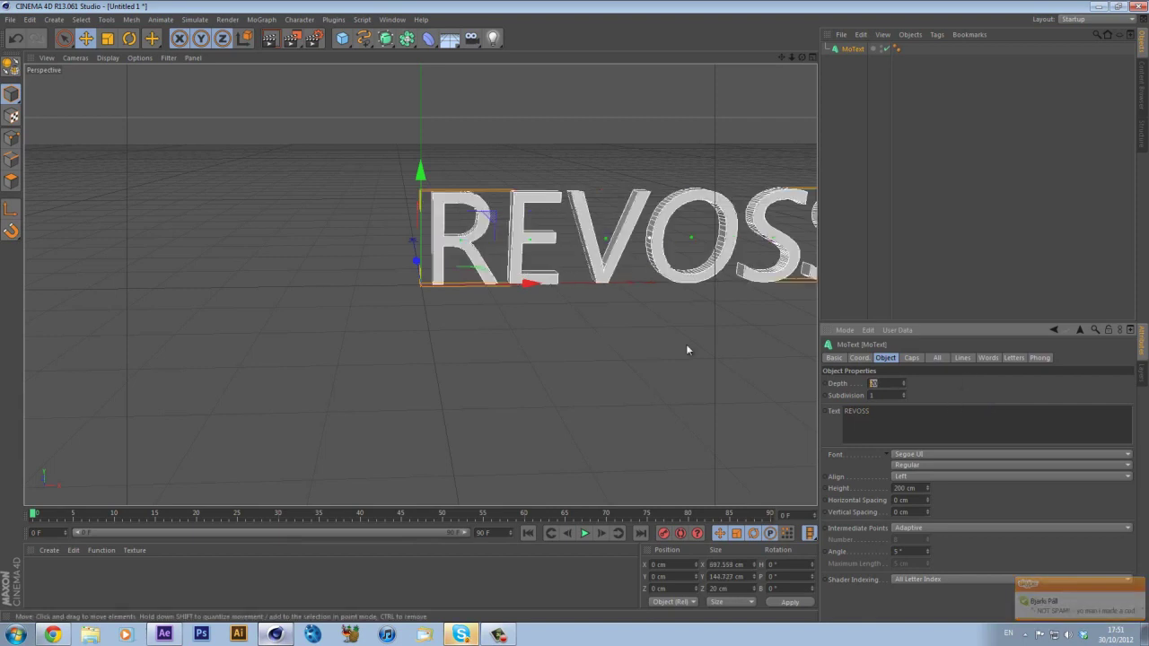
pyautogui.write('0')
pyautogui.press('Return')
# Step: Set both the start and end caps of the REVOSS text to Fillet Cap
pyautogui.click(911, 358)
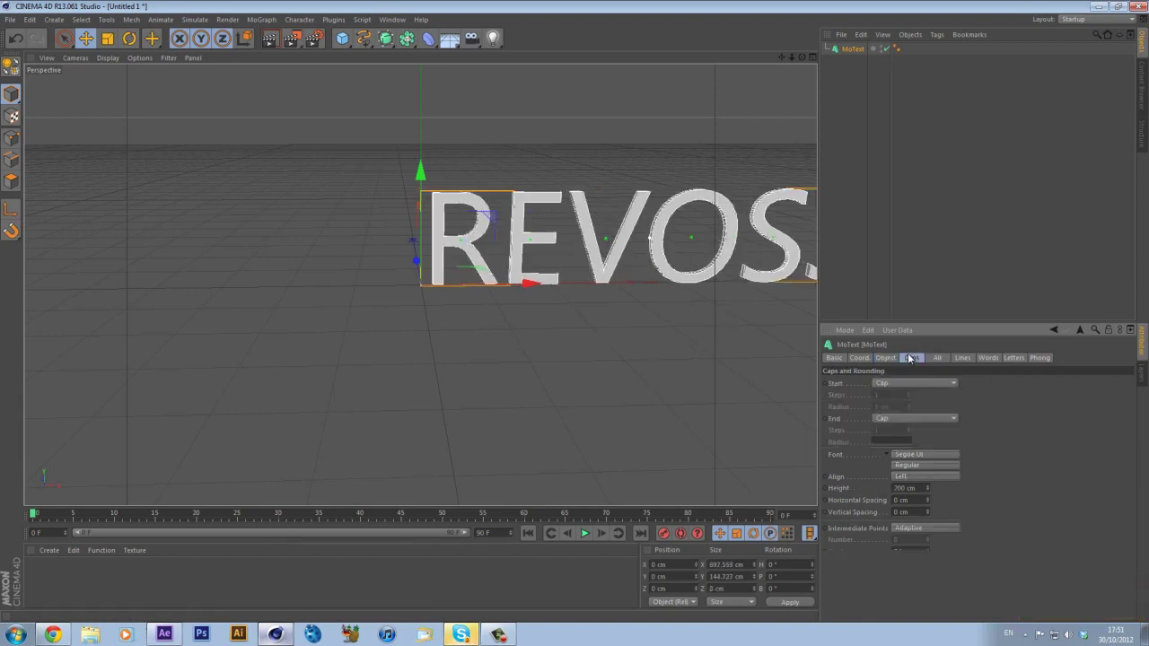
pyautogui.click(920, 383)
pyautogui.click(893, 431)
pyautogui.click(918, 418)
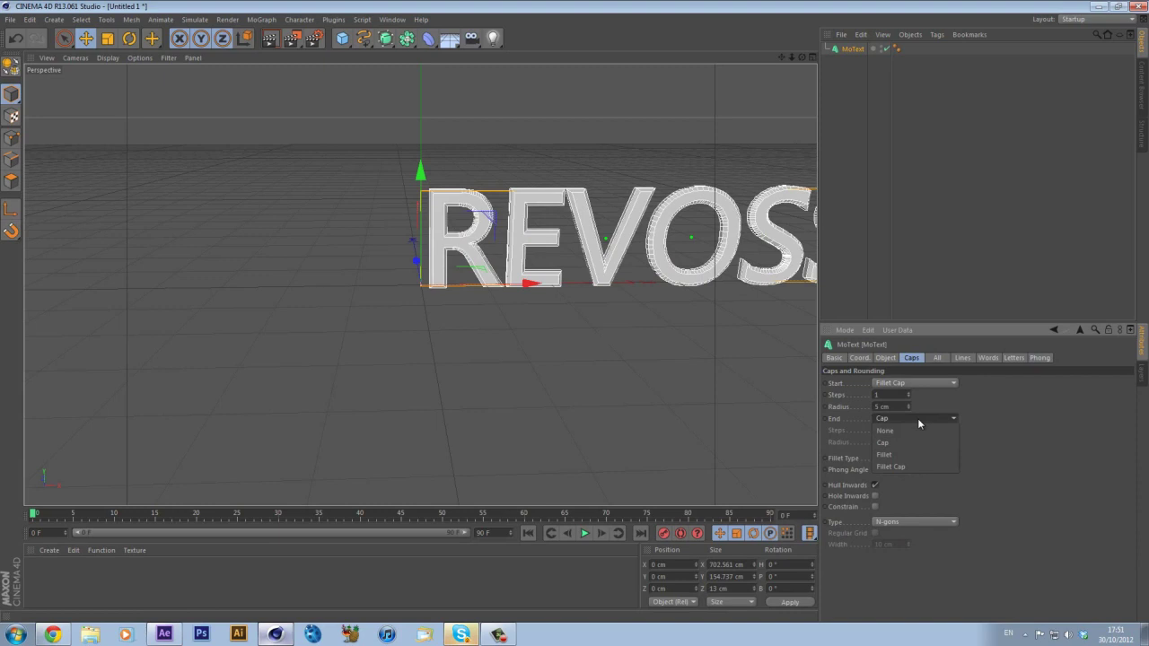
pyautogui.click(922, 465)
# Step: Align the REVOSS text to Middle and change its font to TYPOGRAPH PRO
pyautogui.click(886, 357)
pyautogui.click(931, 477)
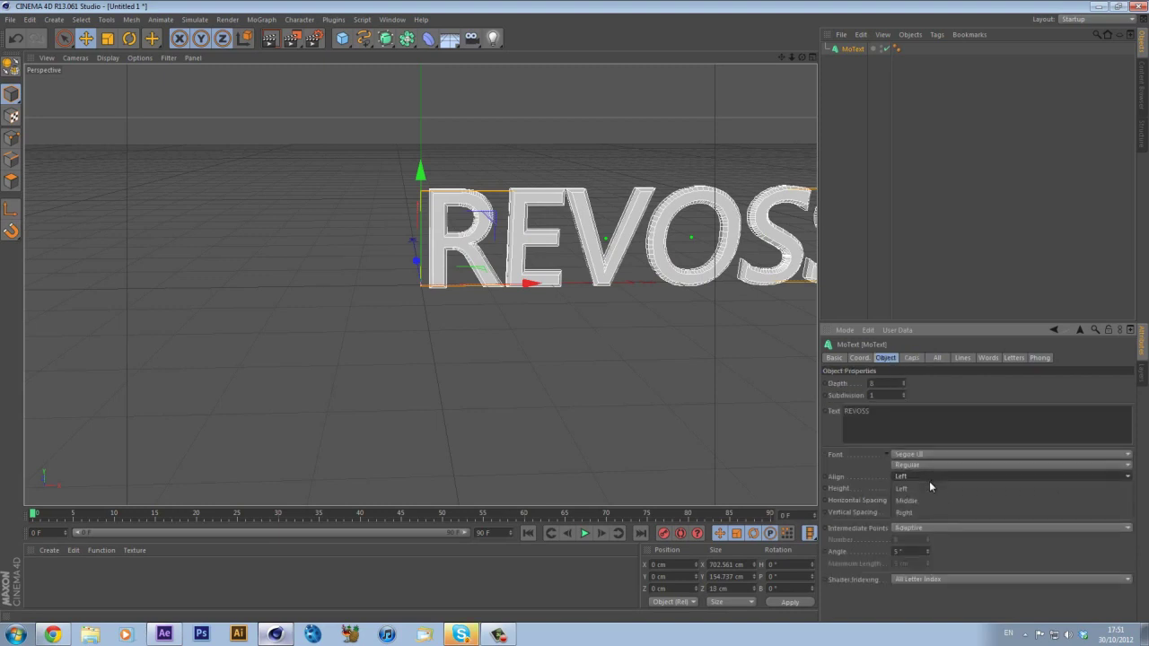
pyautogui.click(922, 500)
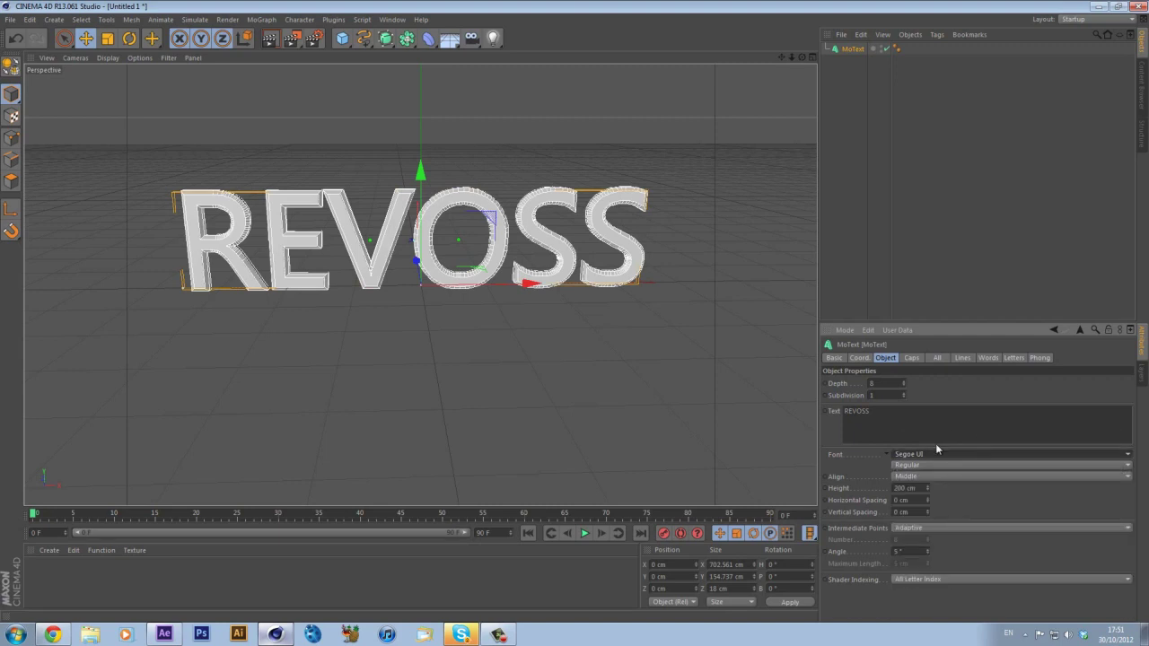
pyautogui.click(934, 453)
pyautogui.scroll(-10, 988, 422)
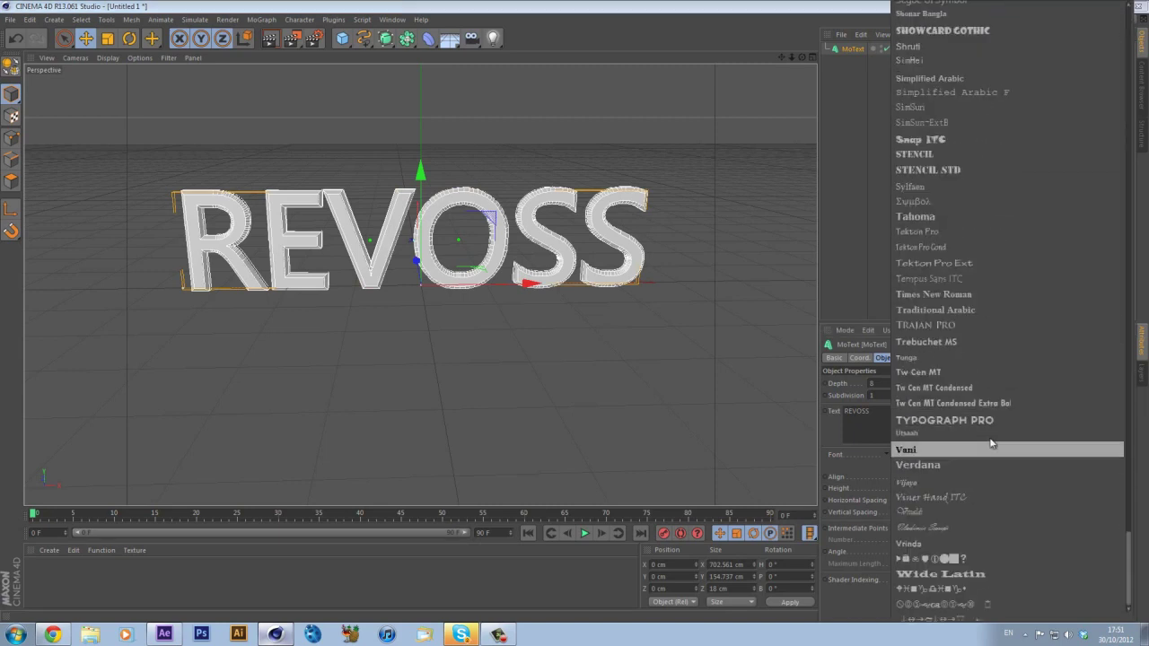
pyautogui.click(987, 420)
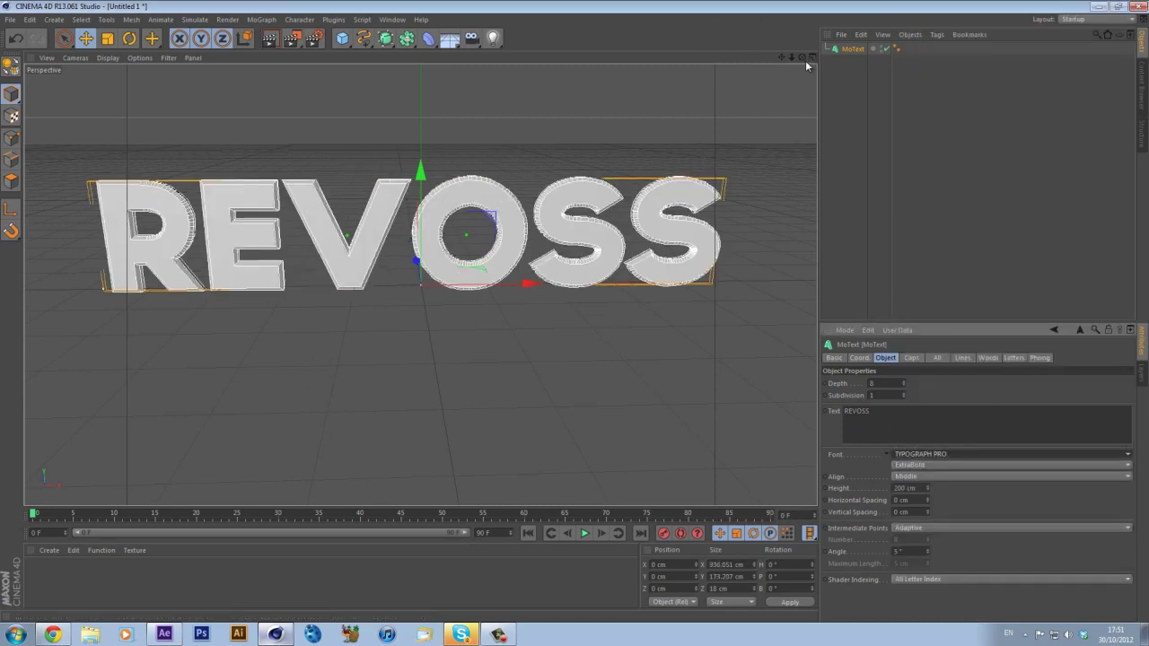
# Step: View the REVOSS text from the front and open the Thrausi plugin with its pieces count set to 2
pyautogui.moveTo(801, 57); pyautogui.dragTo(575, 315)
pyautogui.click(341, 20)
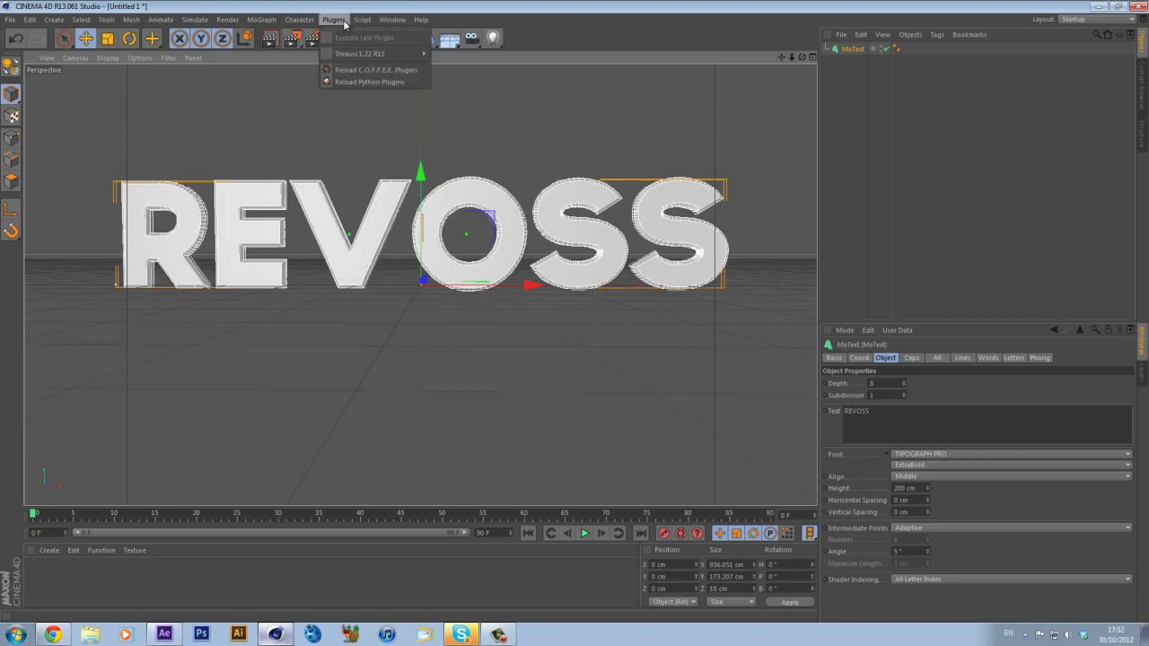
pyautogui.moveTo(359, 54)
pyautogui.click(462, 67)
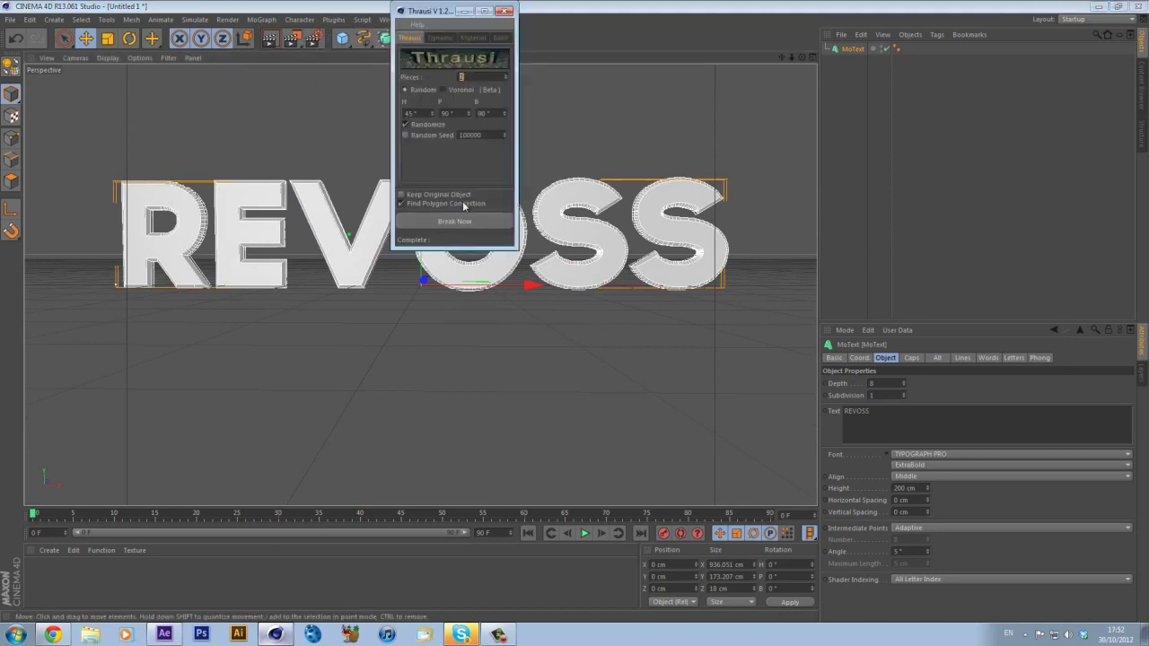
pyautogui.write('2')
# Step: Switch to After Effects to examine the Broken Text Clip, Broken Text Main and Broken Text Clip 2 compositions, then return to Cinema 4D
pyautogui.click(164, 635)
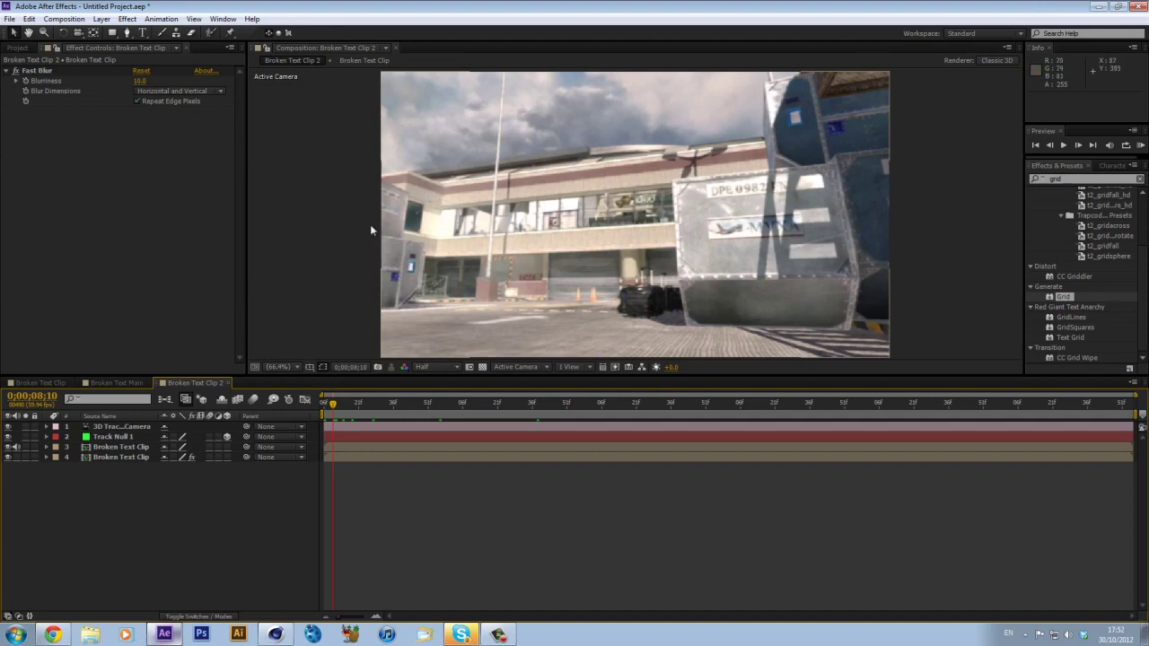
pyautogui.click(280, 634)
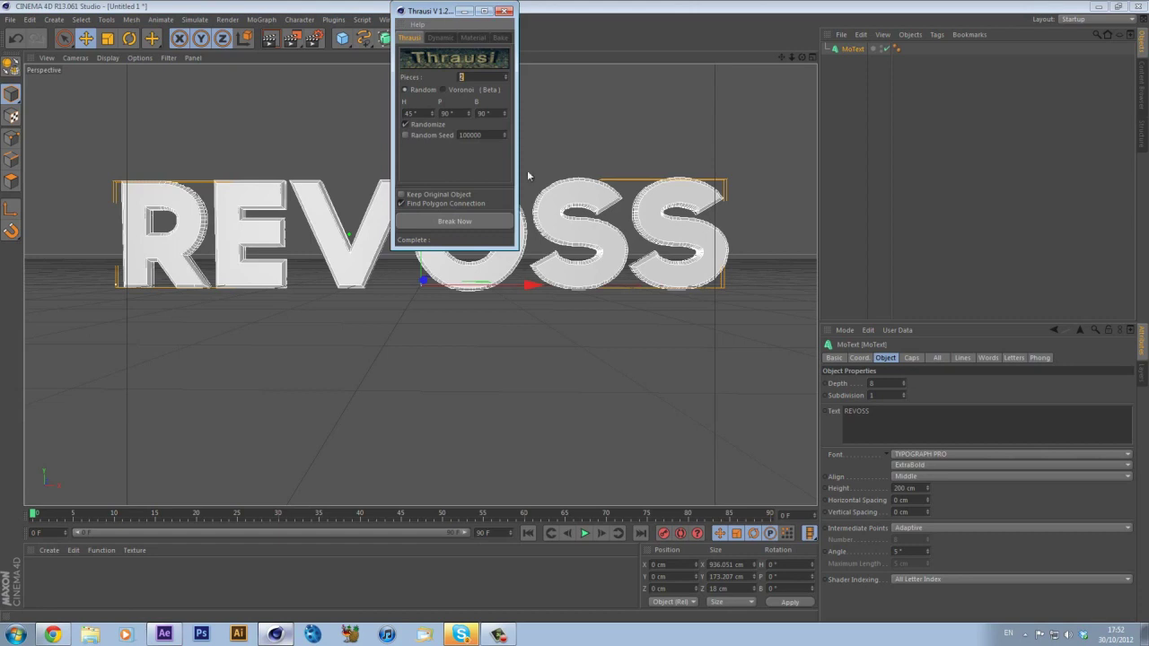
pyautogui.click(163, 634)
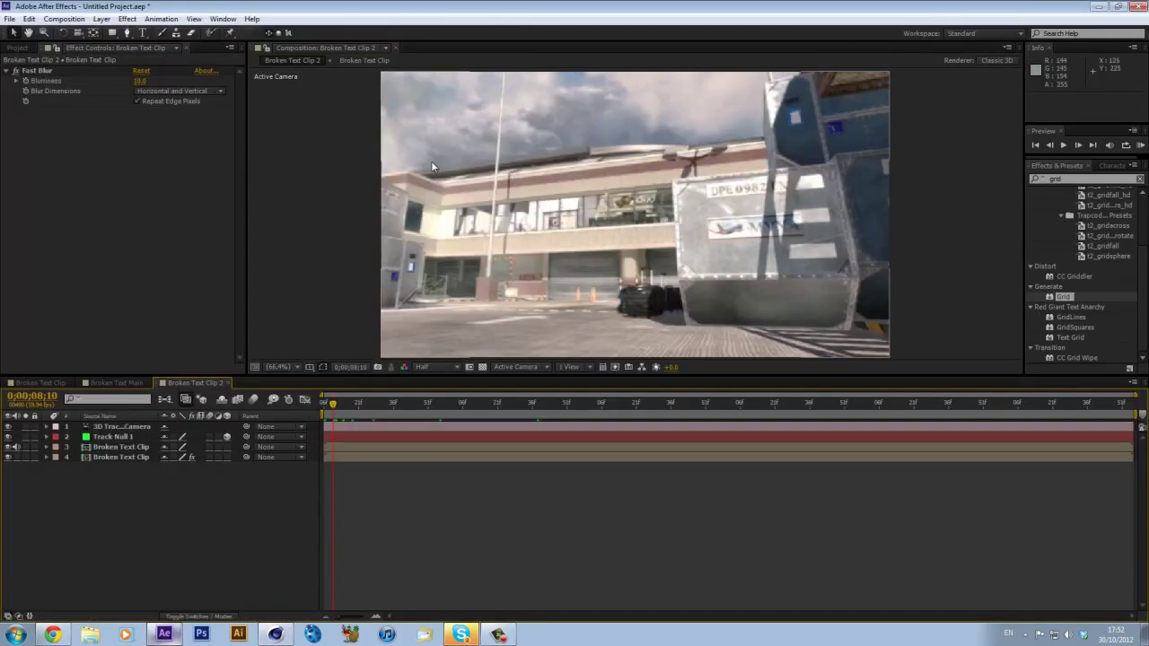
pyautogui.click(52, 385)
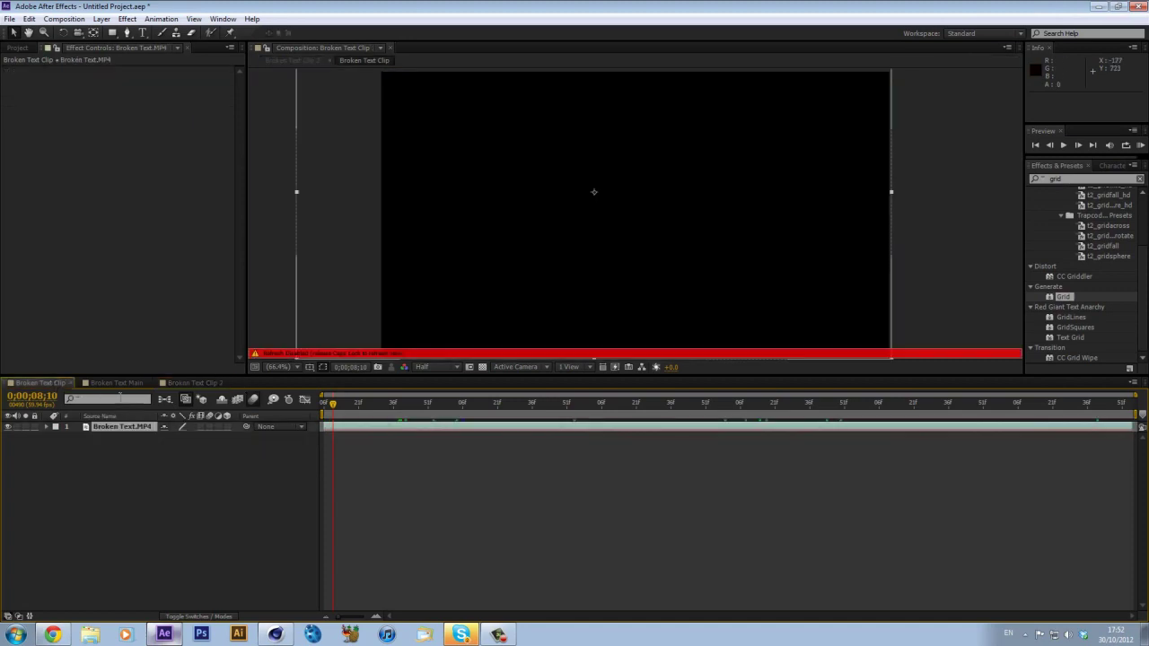
pyautogui.click(94, 385)
pyautogui.click(356, 402)
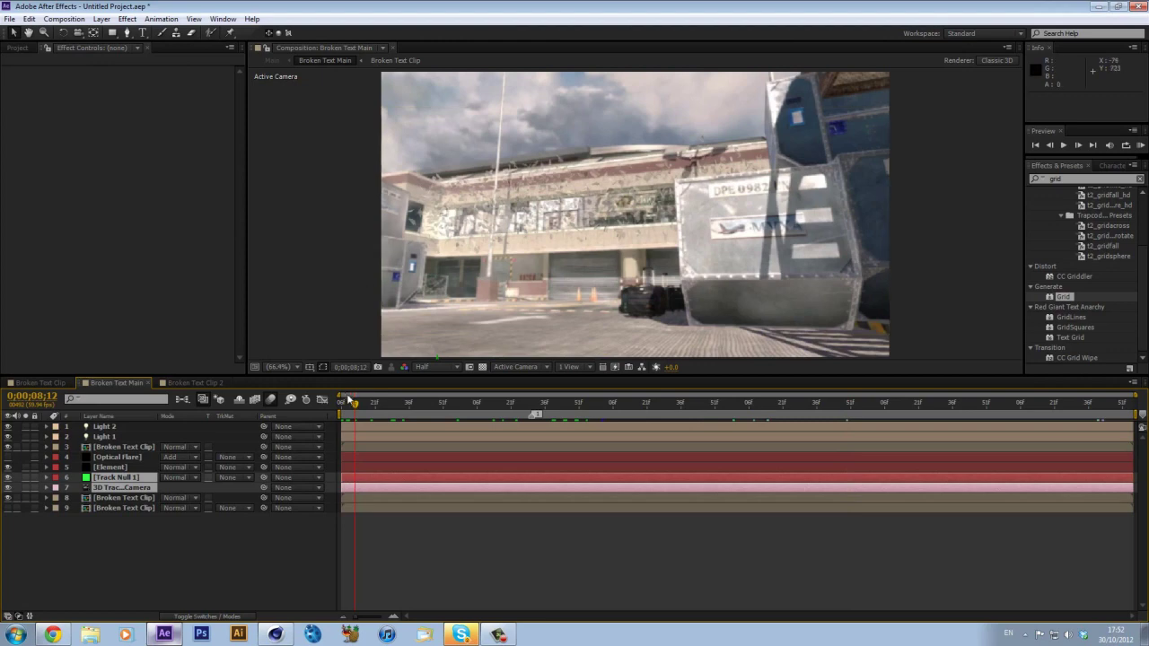
pyautogui.click(212, 385)
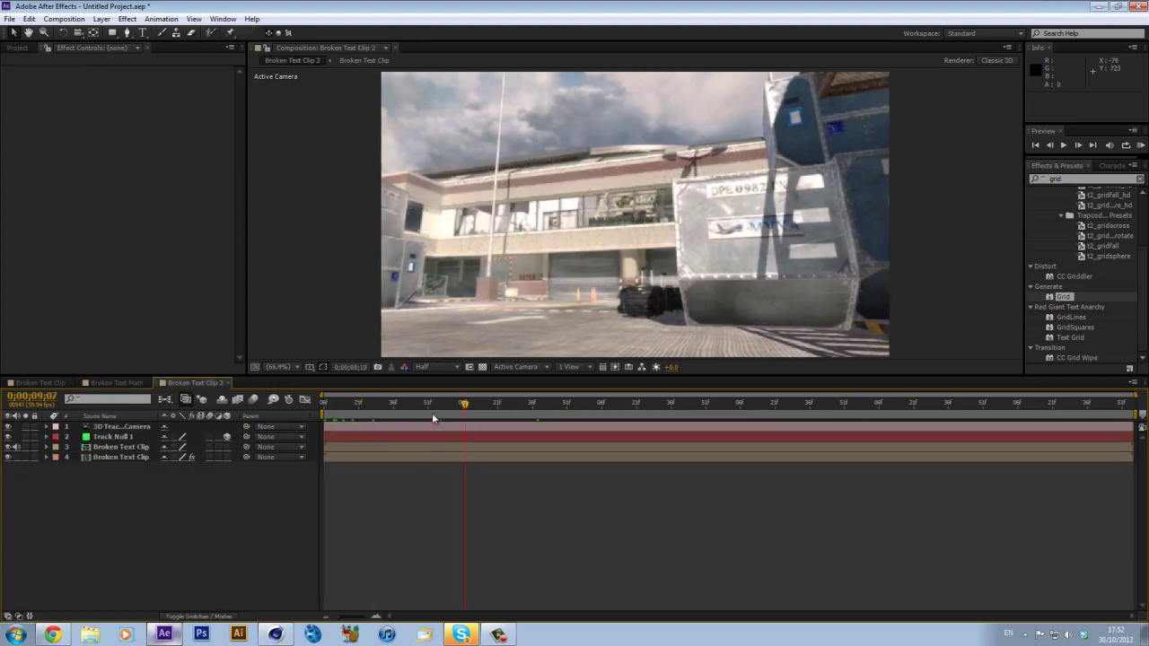
pyautogui.moveTo(537, 406); pyautogui.dragTo(606, 410)
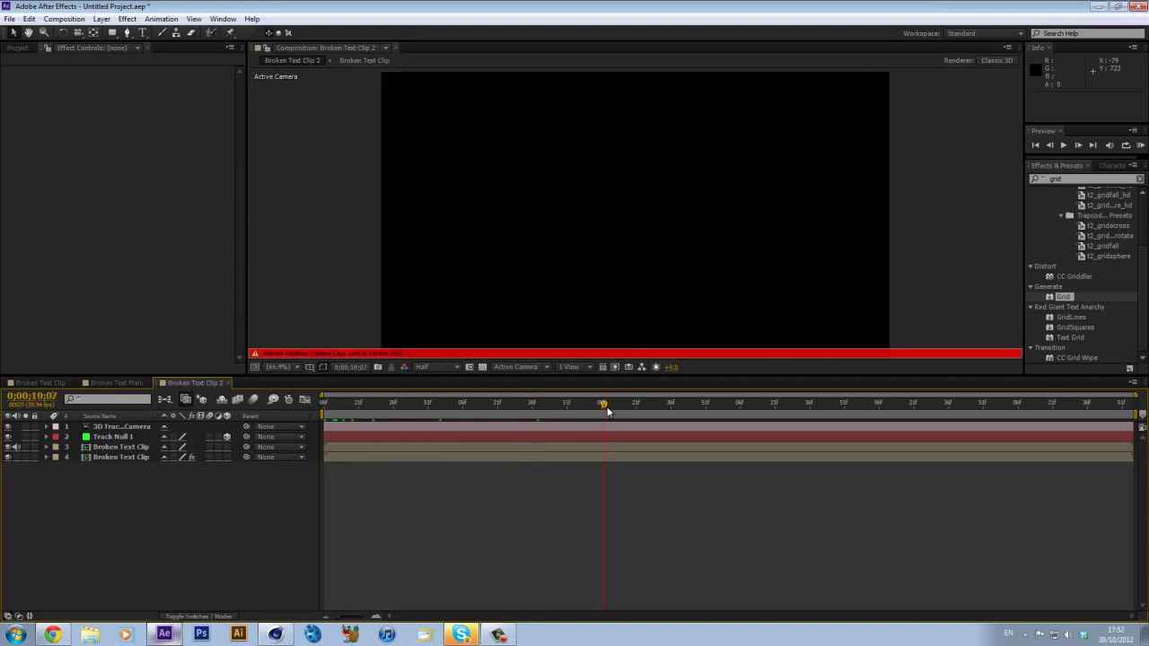
pyautogui.press('space')
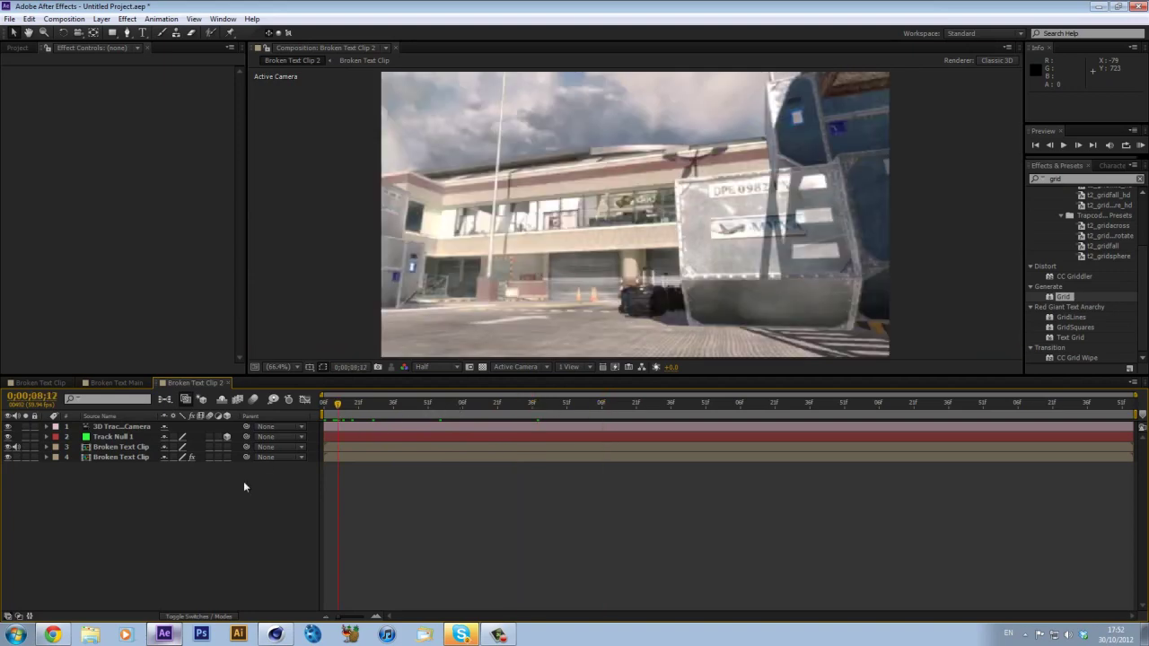
pyautogui.click(275, 634)
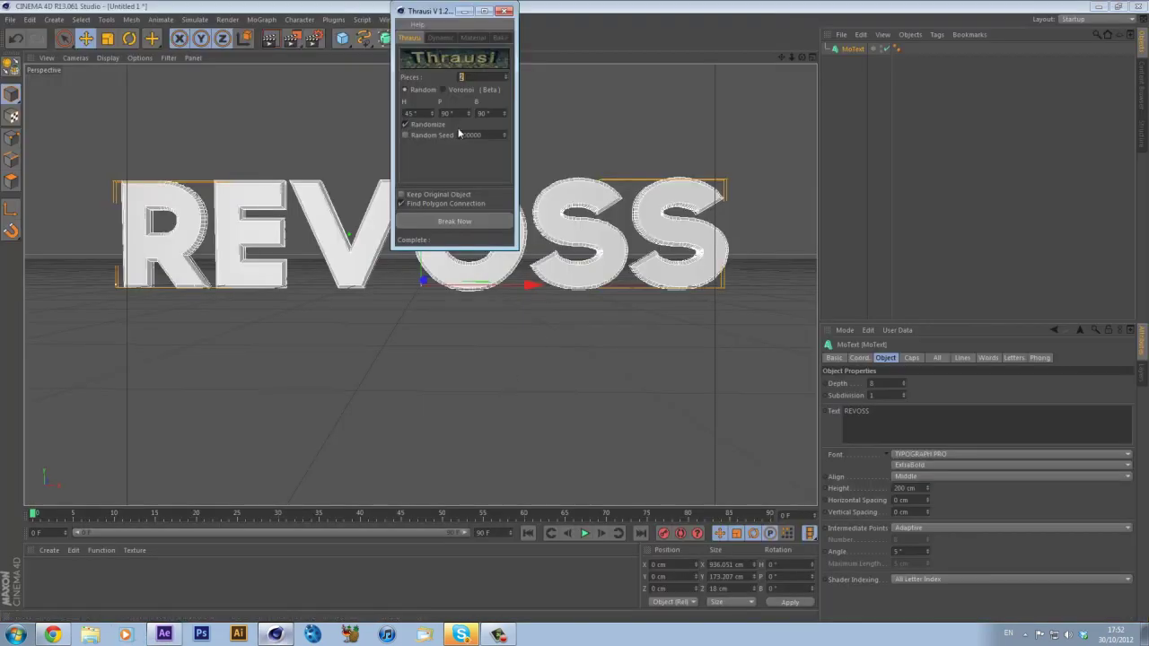
# Step: Switch to After Effects and create a new solid named "Element" in the Broken Text Clip 2 composition
pyautogui.click(165, 634)
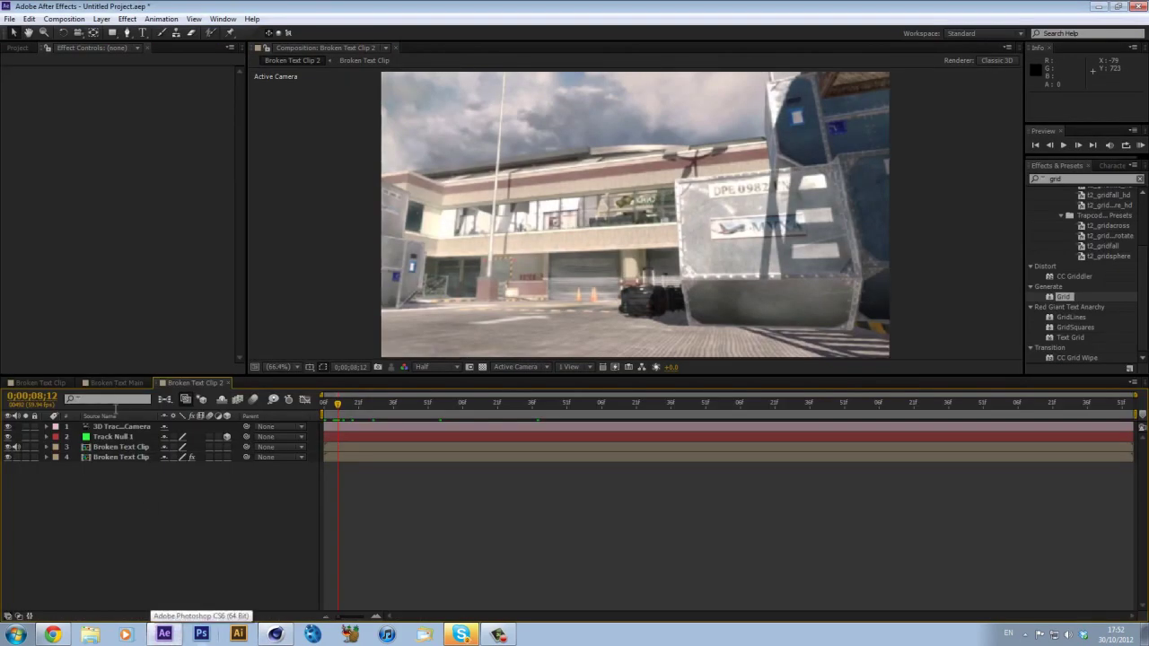
pyautogui.click(101, 19)
pyautogui.moveTo(170, 34)
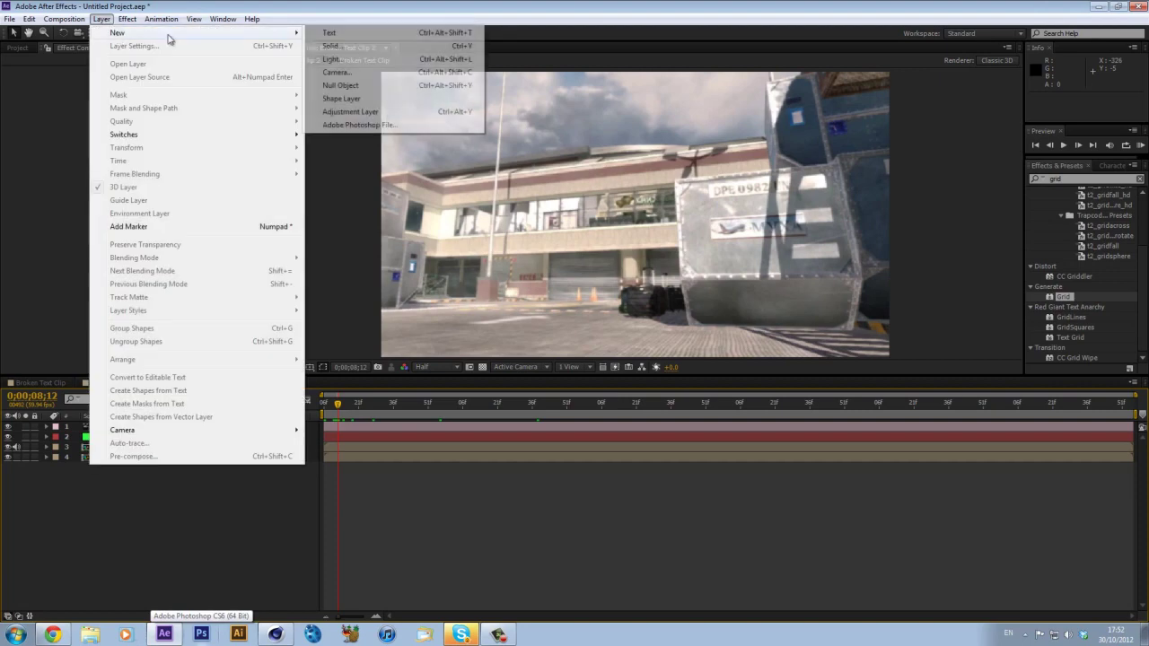
pyautogui.click(346, 46)
pyautogui.write('Bl')
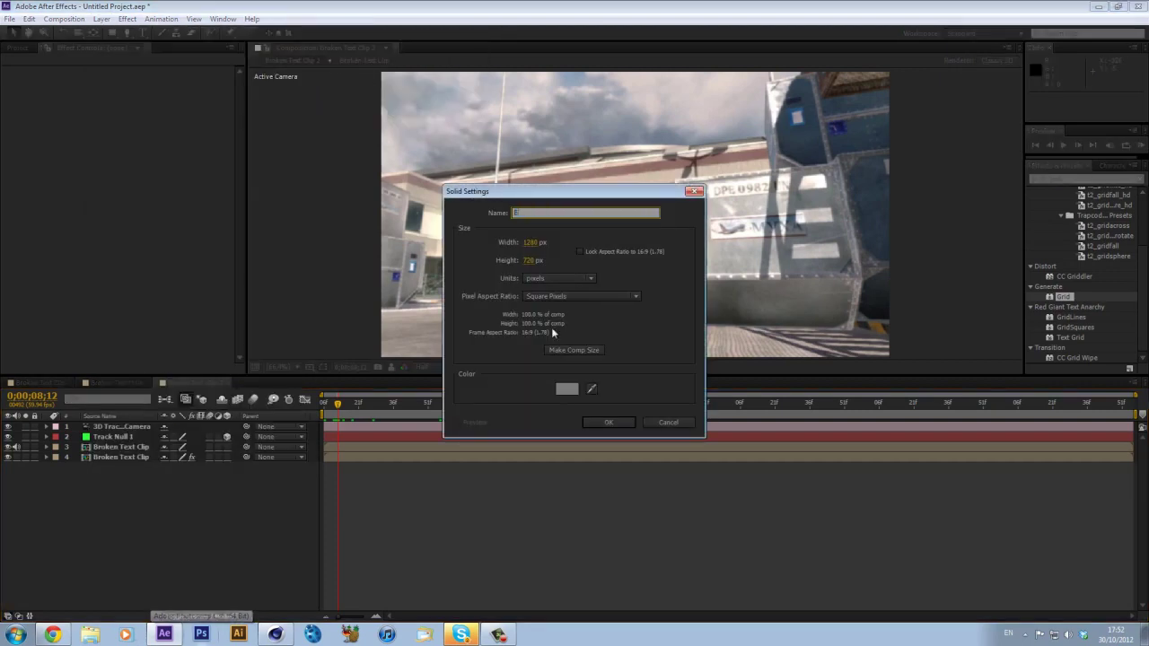
pyautogui.write('ement')
pyautogui.press('Return')
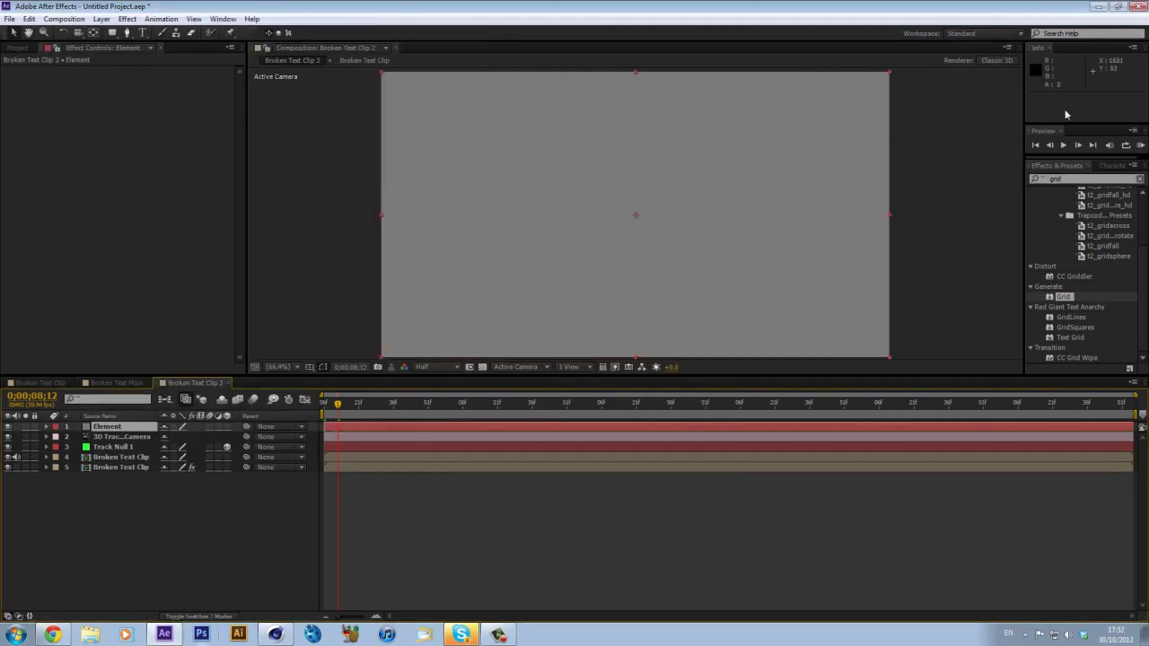
# Step: Find the Video Copilot Element effect and apply it to the Element solid
pyautogui.click(1071, 180)
pyautogui.write('elem')
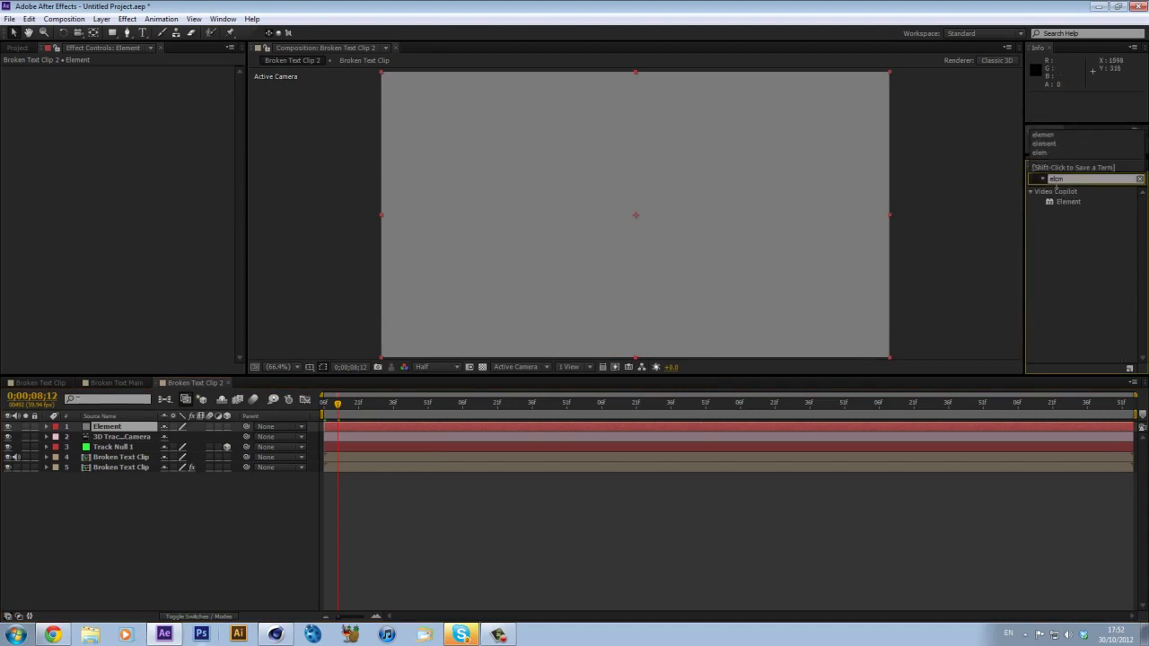
pyautogui.moveTo(1068, 203); pyautogui.dragTo(689, 419)
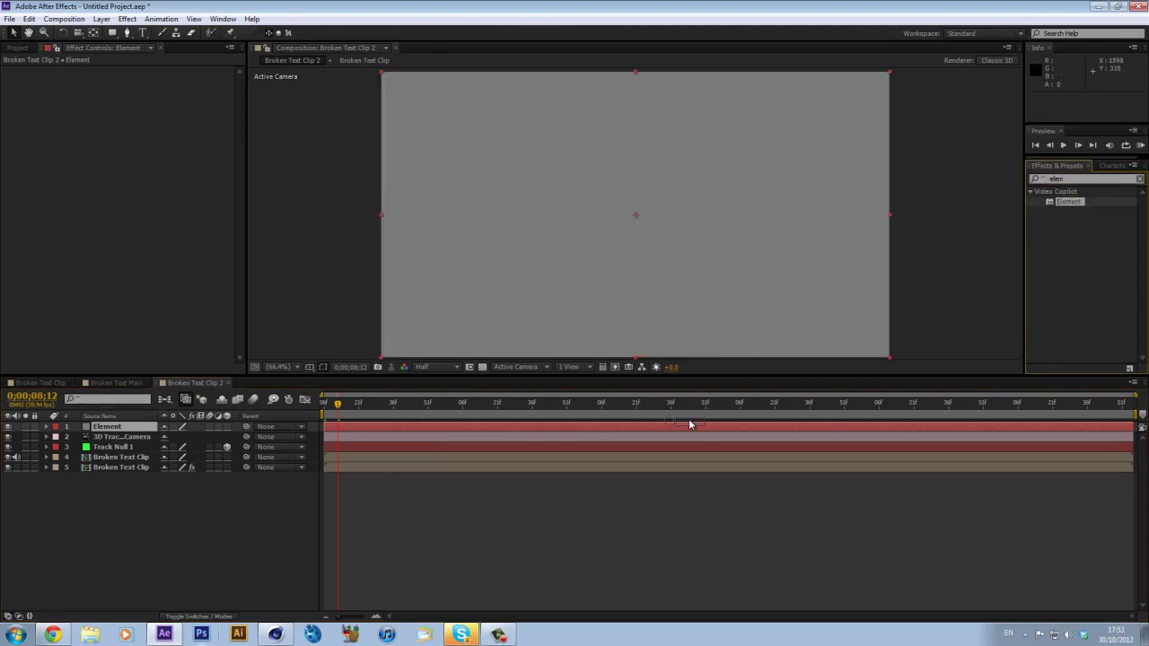
pyautogui.moveTo(1070, 200); pyautogui.dragTo(749, 426)
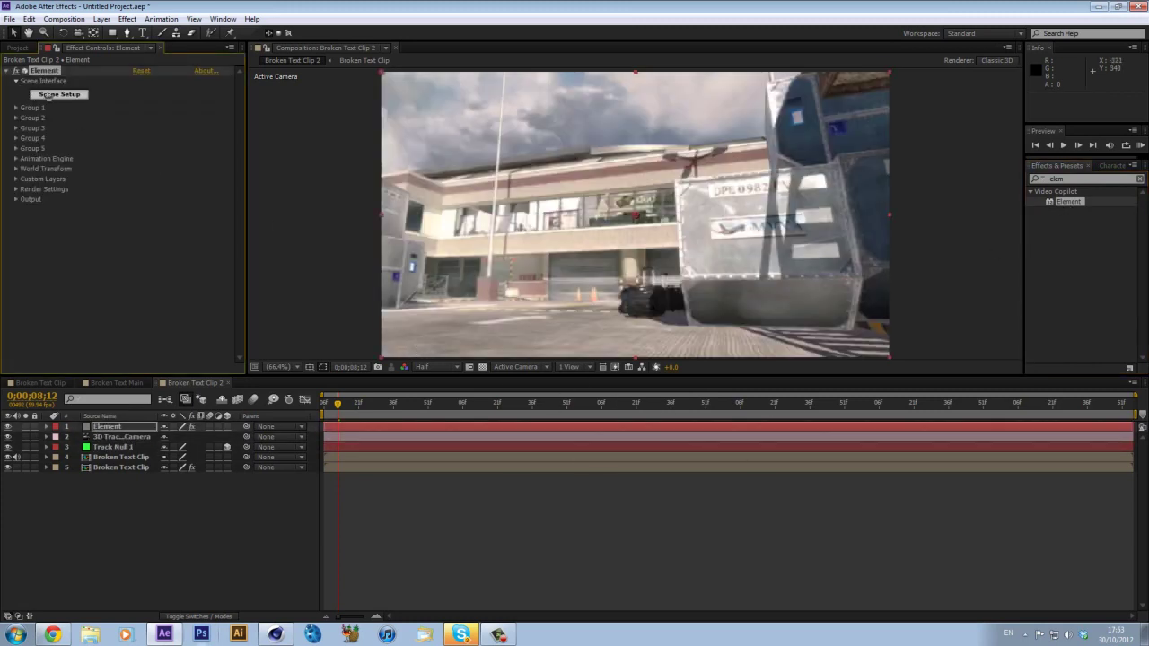
# Step: Assign the lower Broken Text Clip (layer 5) as Layer 1 of Element's custom texture maps and open the Scene Setup
pyautogui.click(46, 95)
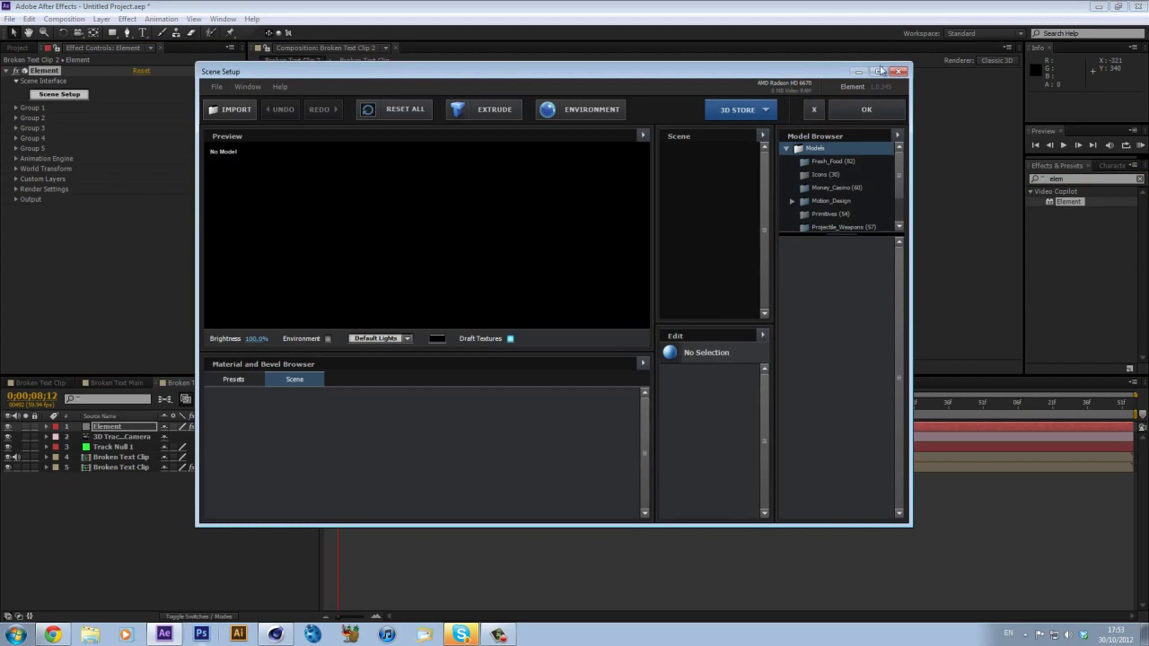
pyautogui.click(866, 108)
pyautogui.click(15, 180)
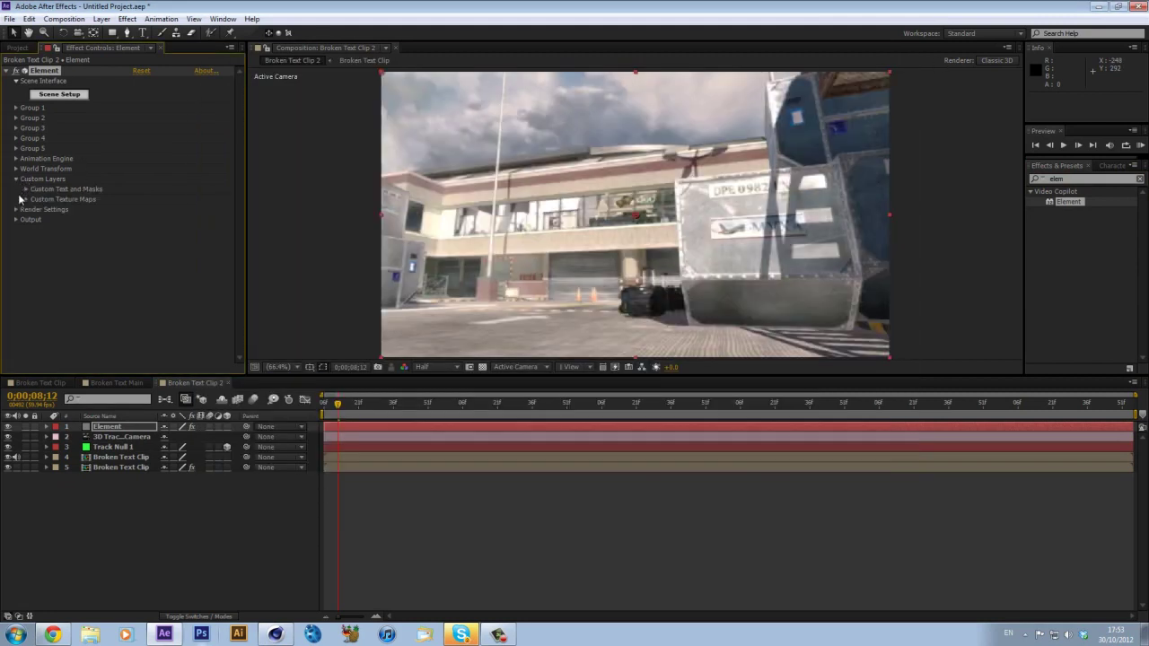
pyautogui.click(25, 199)
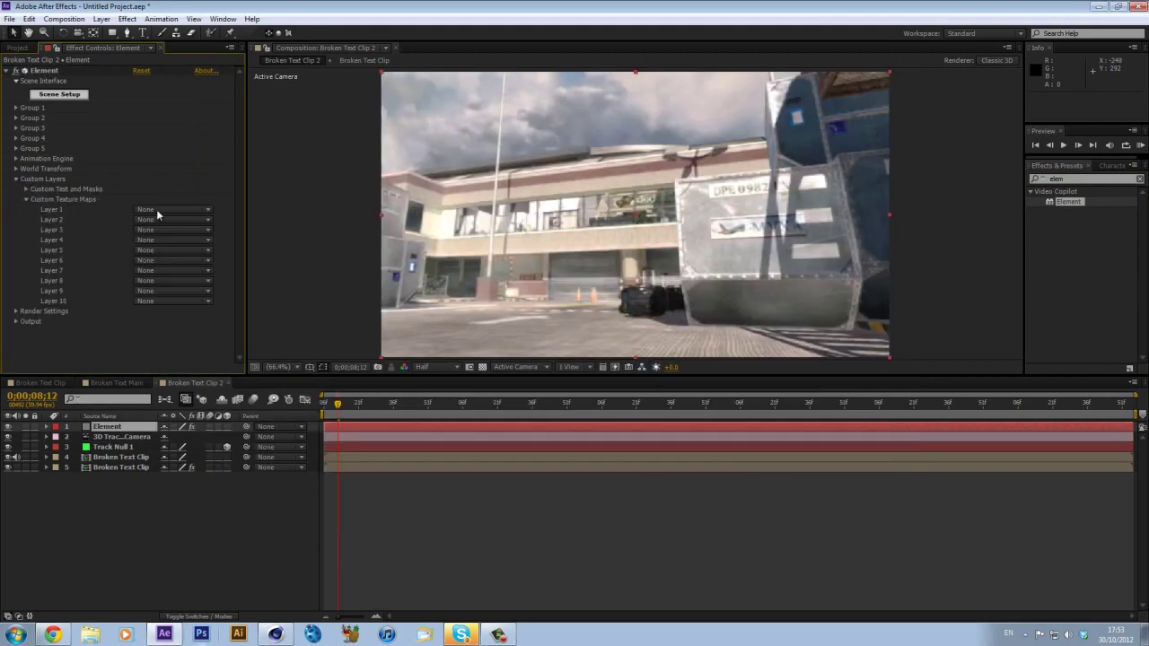
pyautogui.click(157, 210)
pyautogui.click(186, 280)
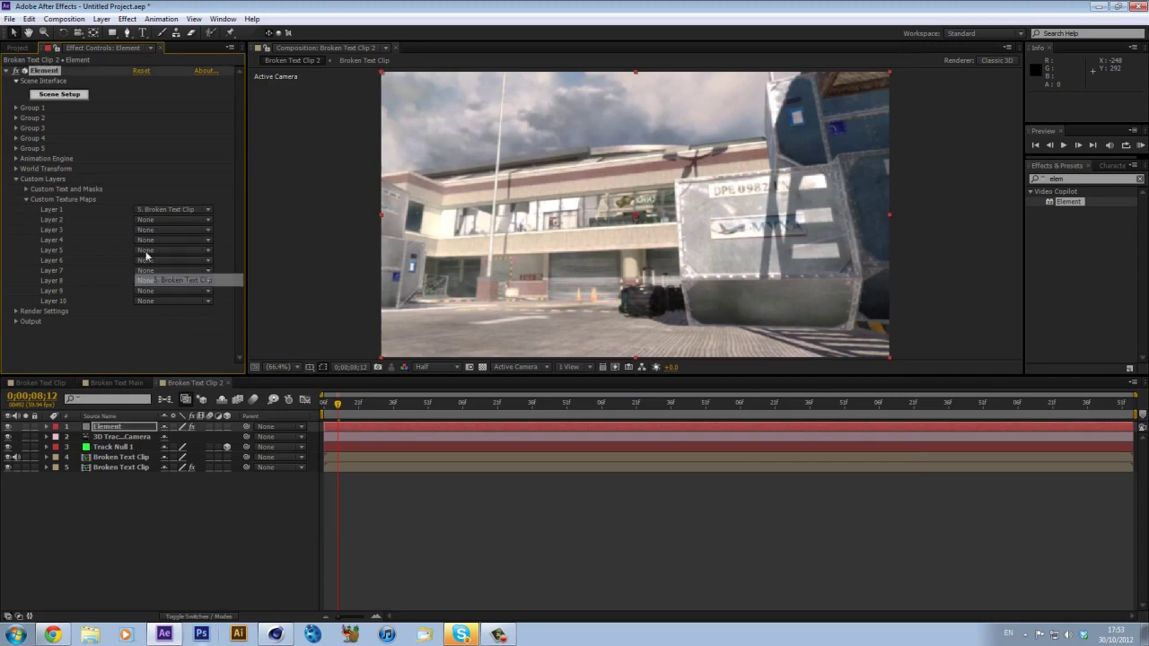
pyautogui.click(72, 96)
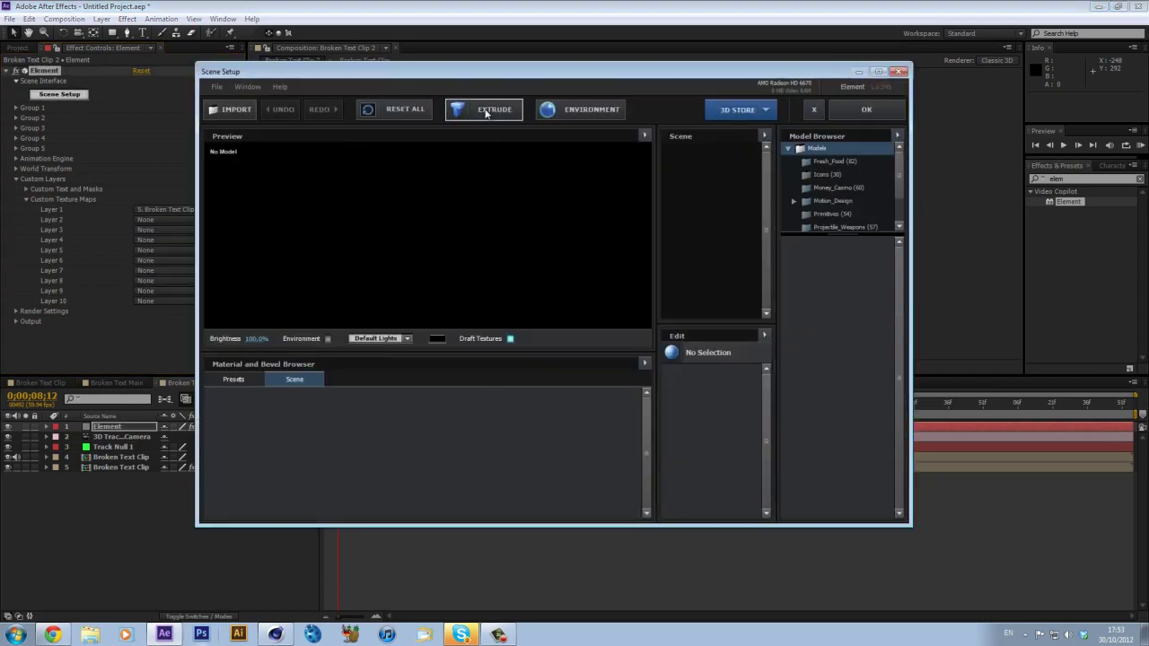
# Step: Set the scene's environment texture to Custom Layer 1 [Broken Text Clip] and confirm it
pyautogui.click(571, 111)
pyautogui.click(552, 246)
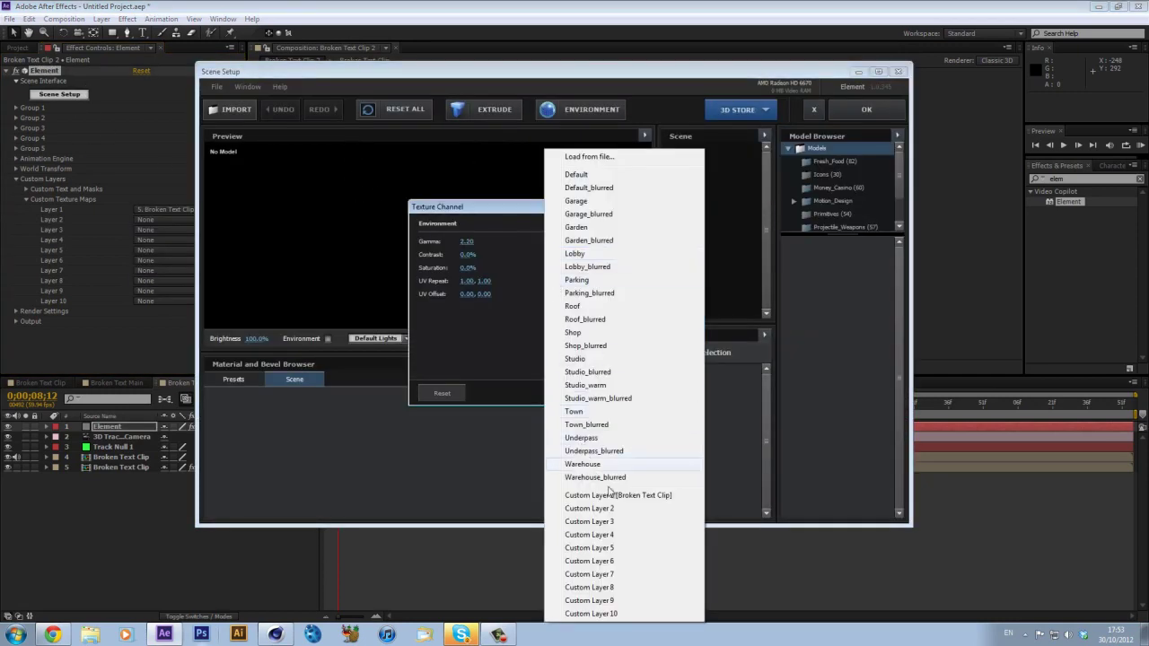
pyautogui.click(639, 497)
pyautogui.click(660, 393)
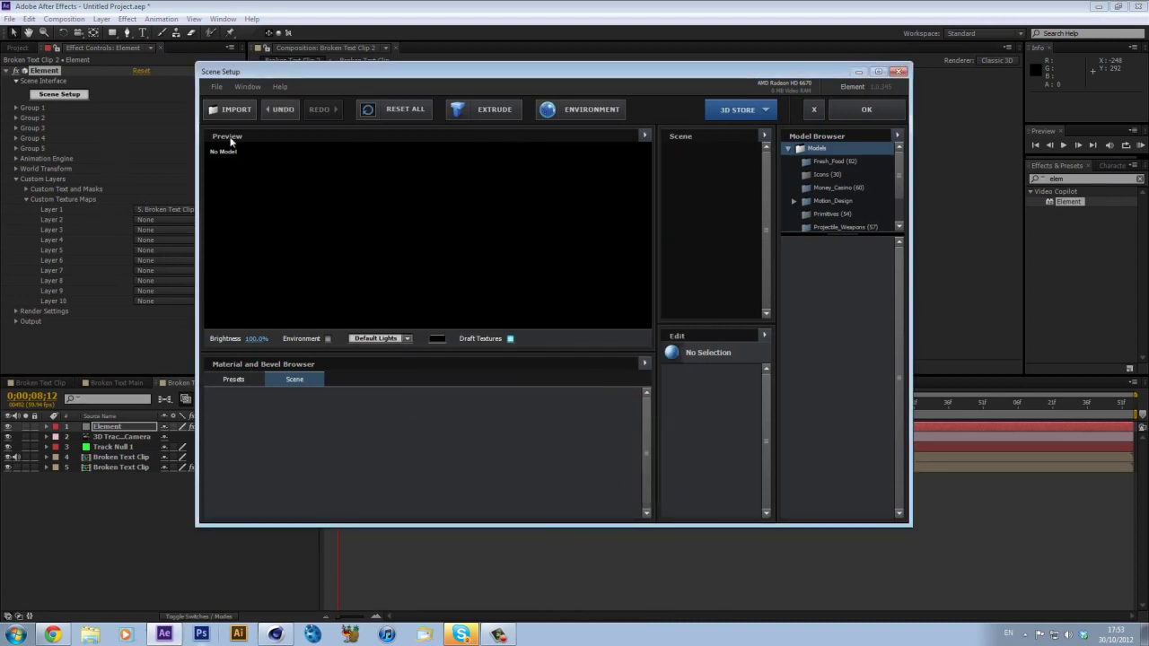
# Step: Import the "Defiansy Break Final" 3D model from the Intro folder and rotate its preview to face the front of the text
pyautogui.click(231, 109)
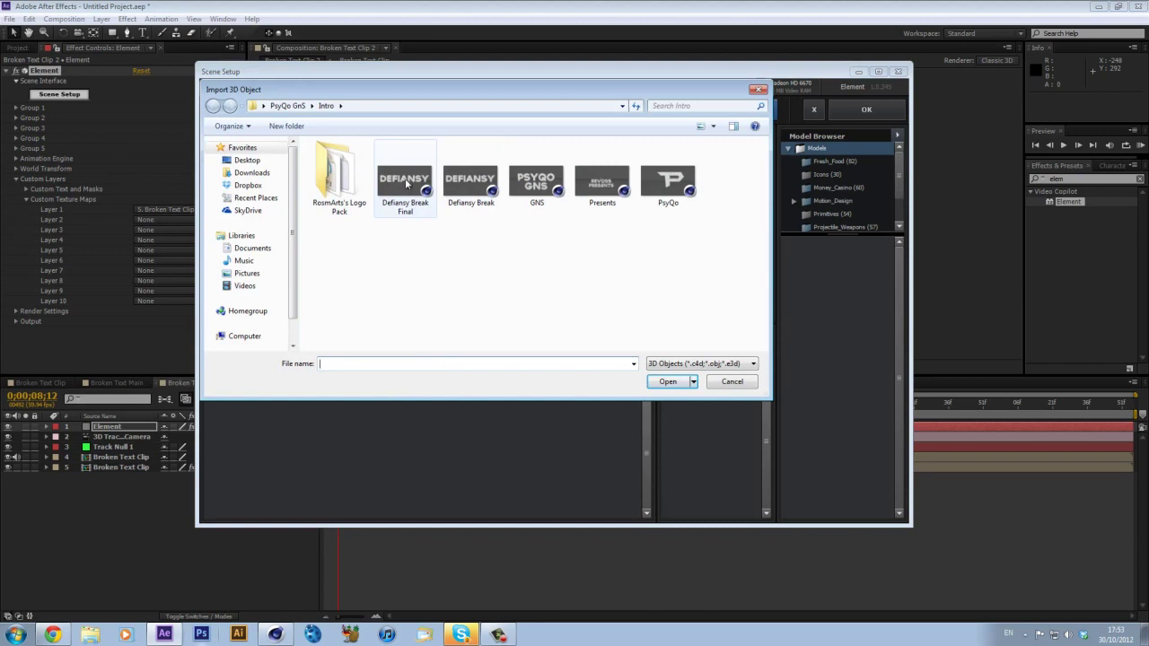
pyautogui.doubleClick(405, 177)
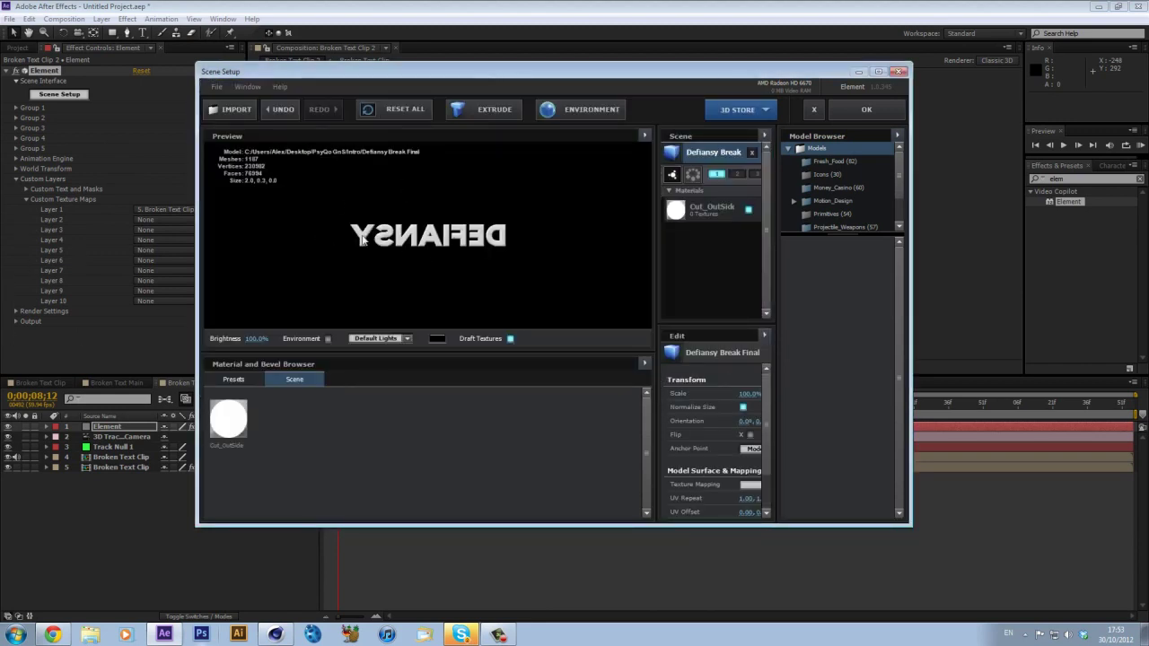
pyautogui.moveTo(356, 237); pyautogui.dragTo(485, 236)
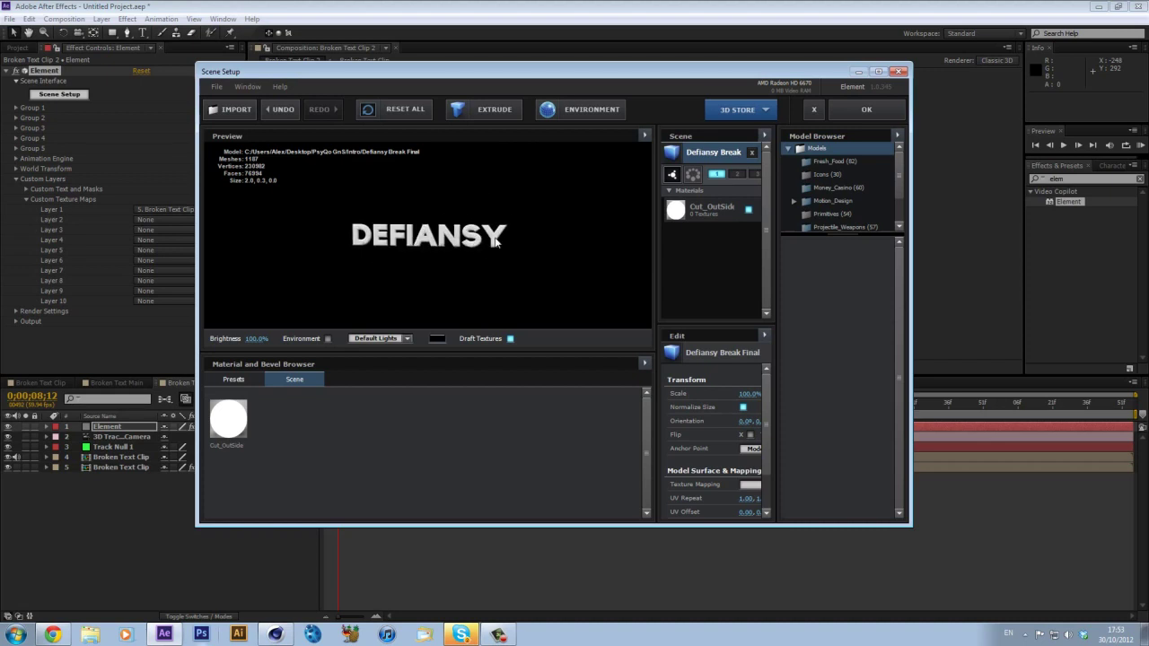
# Step: Apply the Glass material preset to the DEFIANSY model, show the environment in the preview, and accept the scene
pyautogui.click(226, 379)
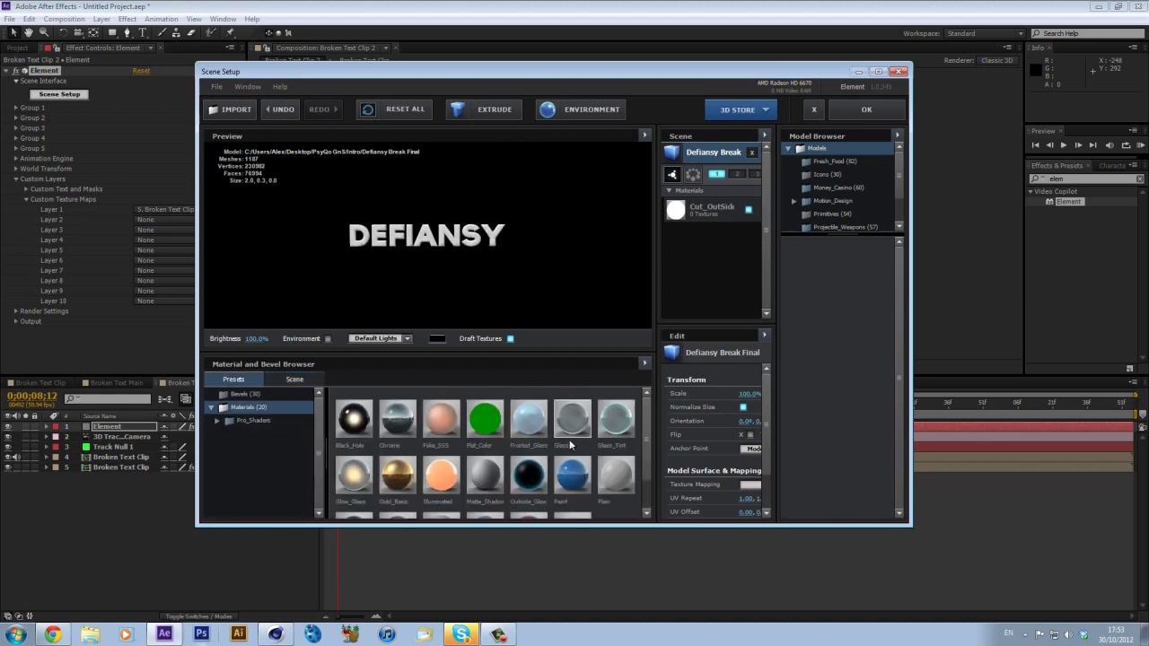
pyautogui.moveTo(571, 422); pyautogui.dragTo(409, 256)
pyautogui.scroll(5, 419, 270)
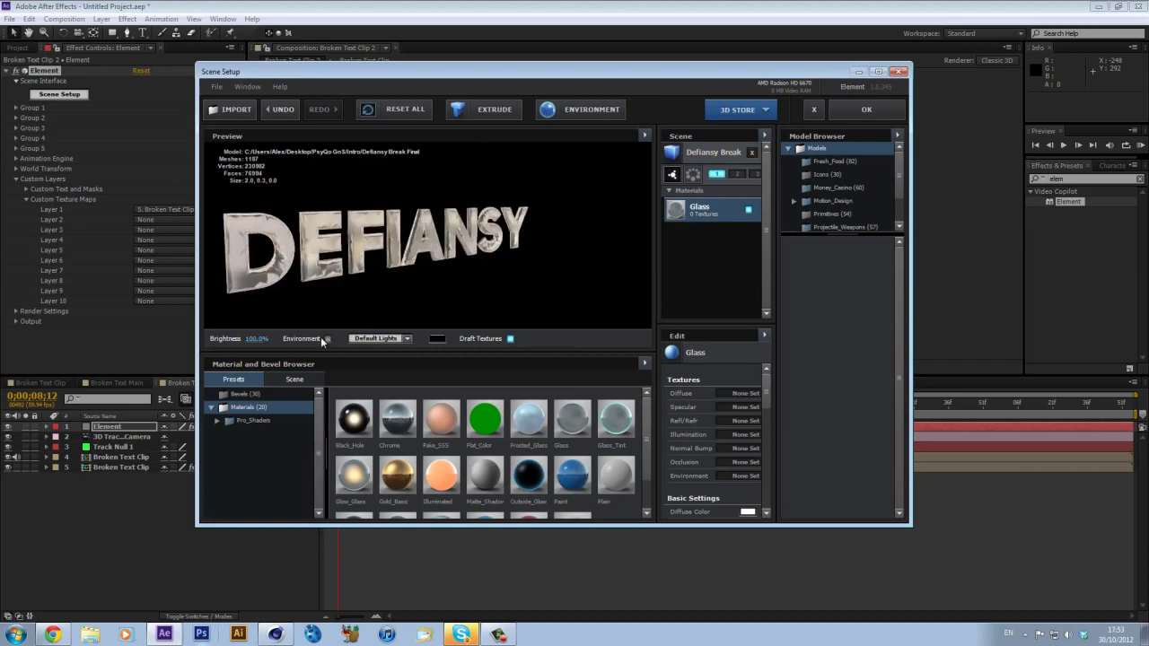
pyautogui.click(328, 338)
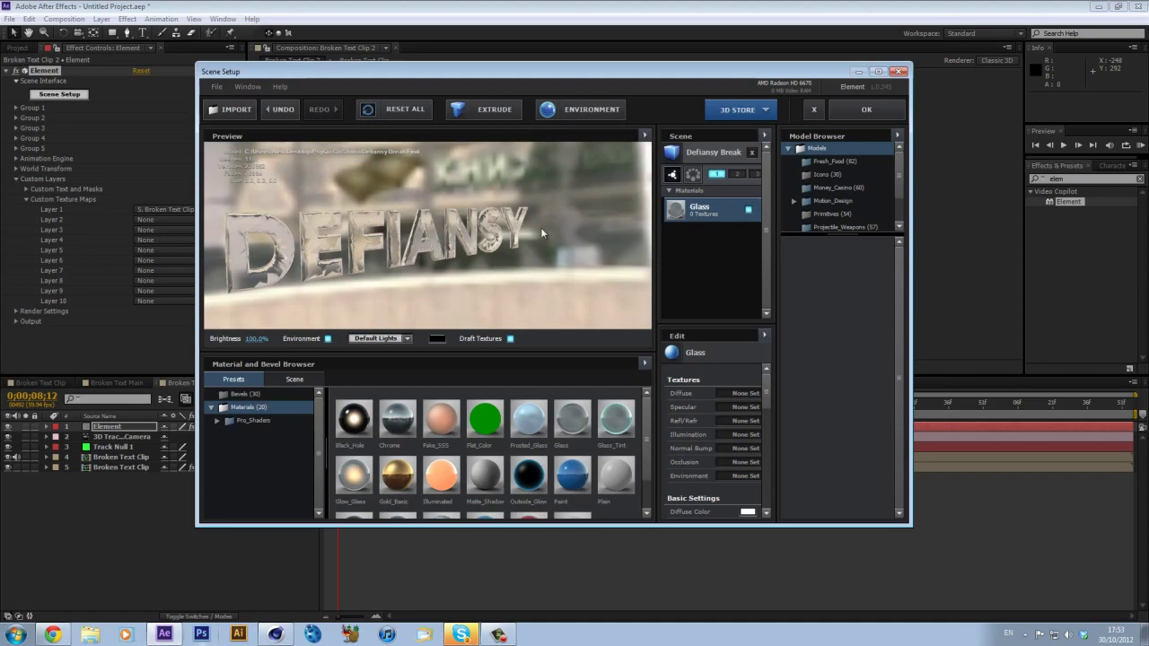
pyautogui.moveTo(575, 220)
pyautogui.mouseDown()
pyautogui.moveTo(381, 225)
pyautogui.moveTo(581, 215)
pyautogui.moveTo(559, 233)
pyautogui.mouseUp()
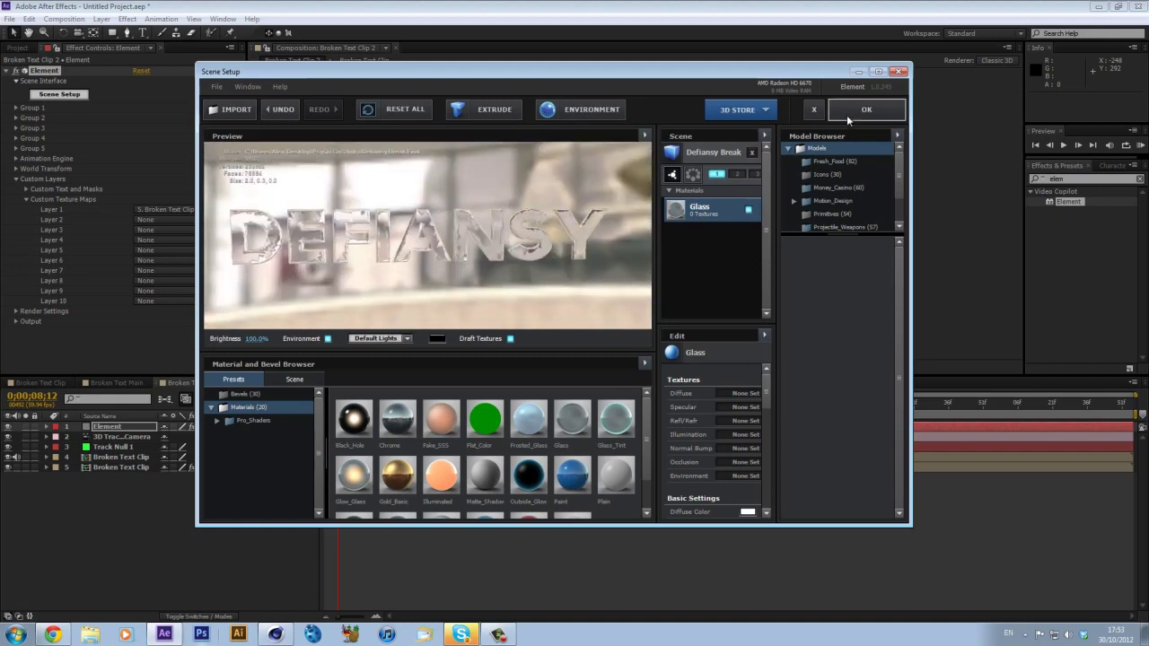
pyautogui.click(863, 110)
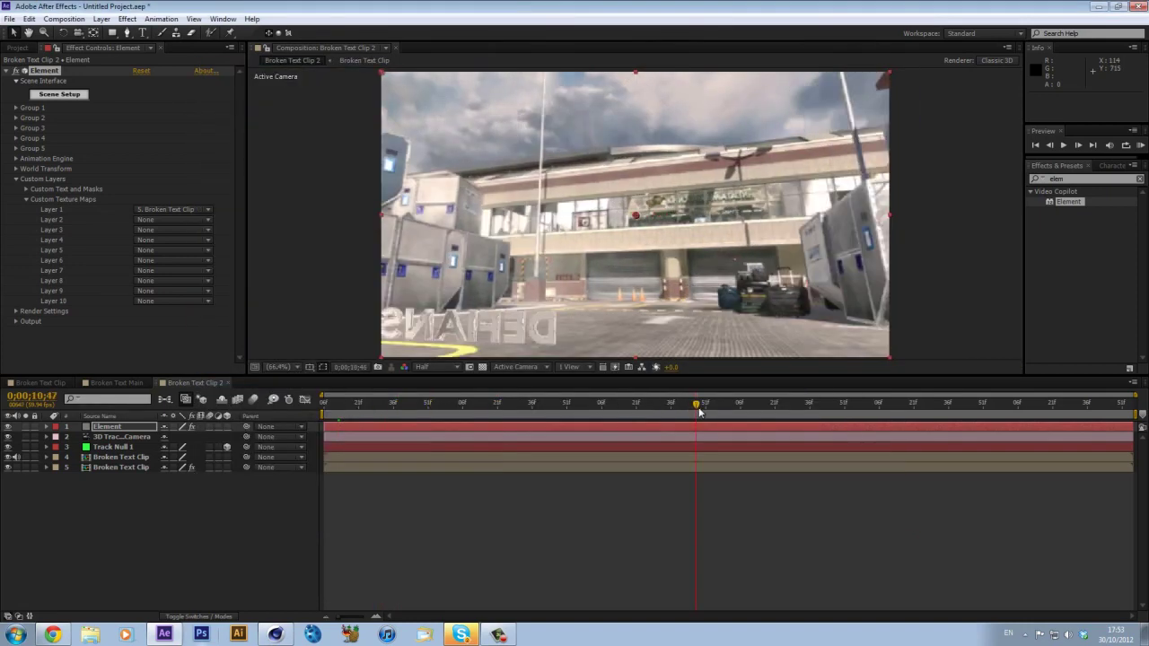
# Step: Set Group 1's Particle Replicator Y rotation to about 189° so that the mirrored text reads correctly
pyautogui.click(16, 108)
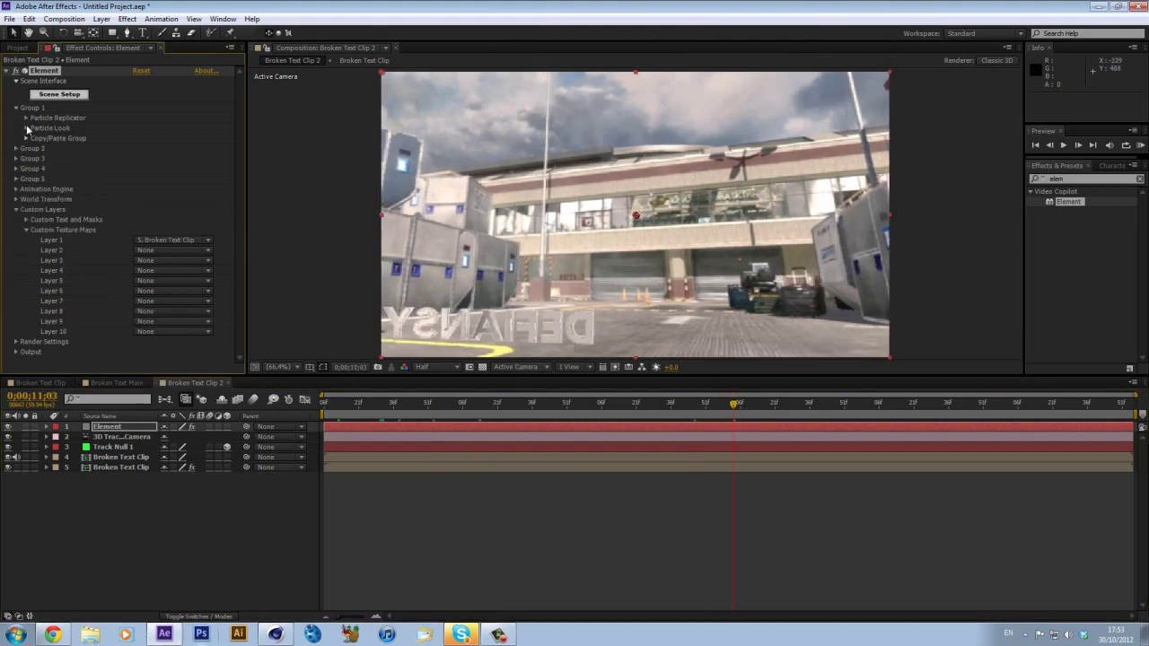
pyautogui.click(27, 129)
pyautogui.click(27, 117)
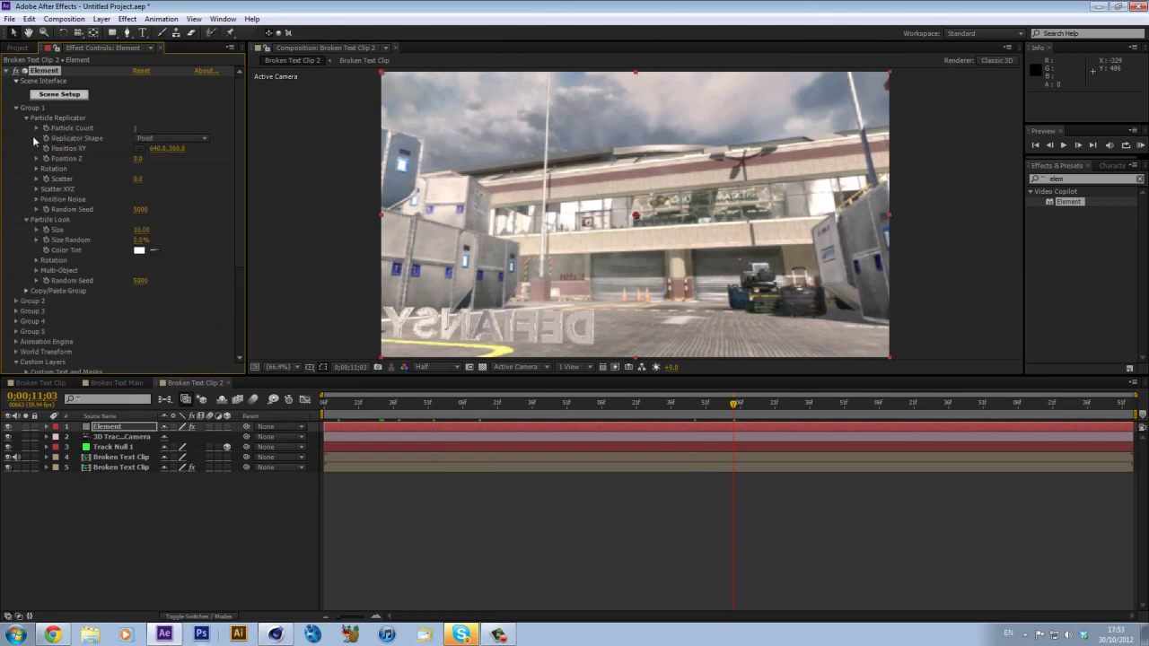
pyautogui.moveTo(146, 189); pyautogui.dragTo(215, 188)
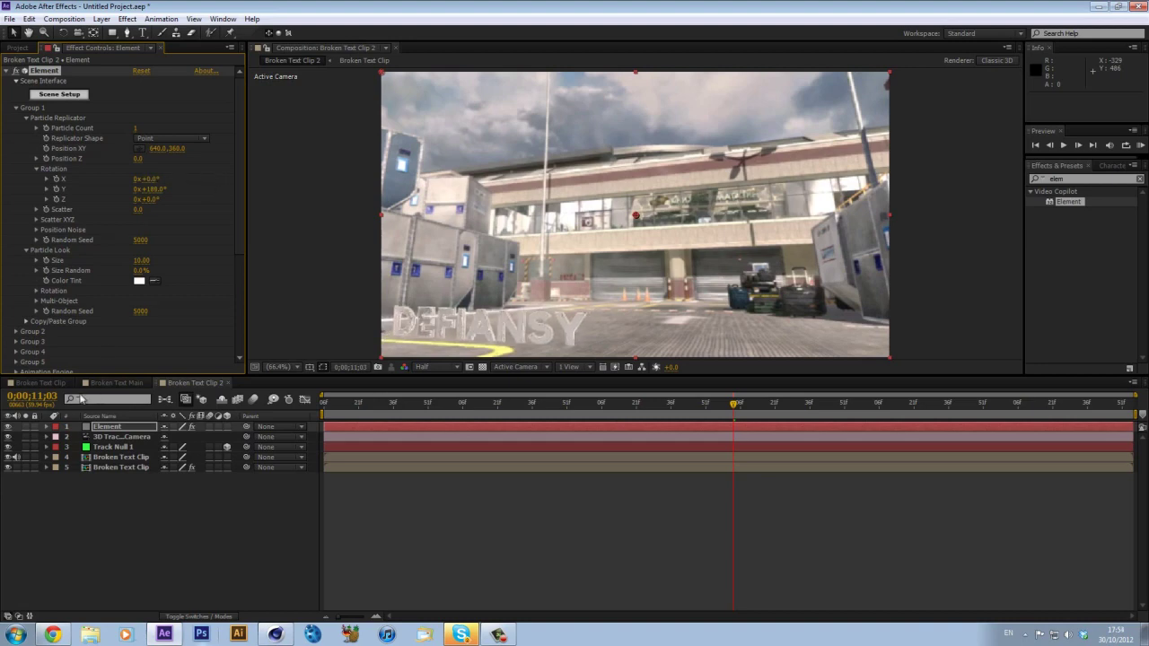
# Step: Examine the Group 1 Particle Replicator settings of the Element layer in the Broken Text Main composition
pyautogui.click(40, 383)
pyautogui.click(117, 383)
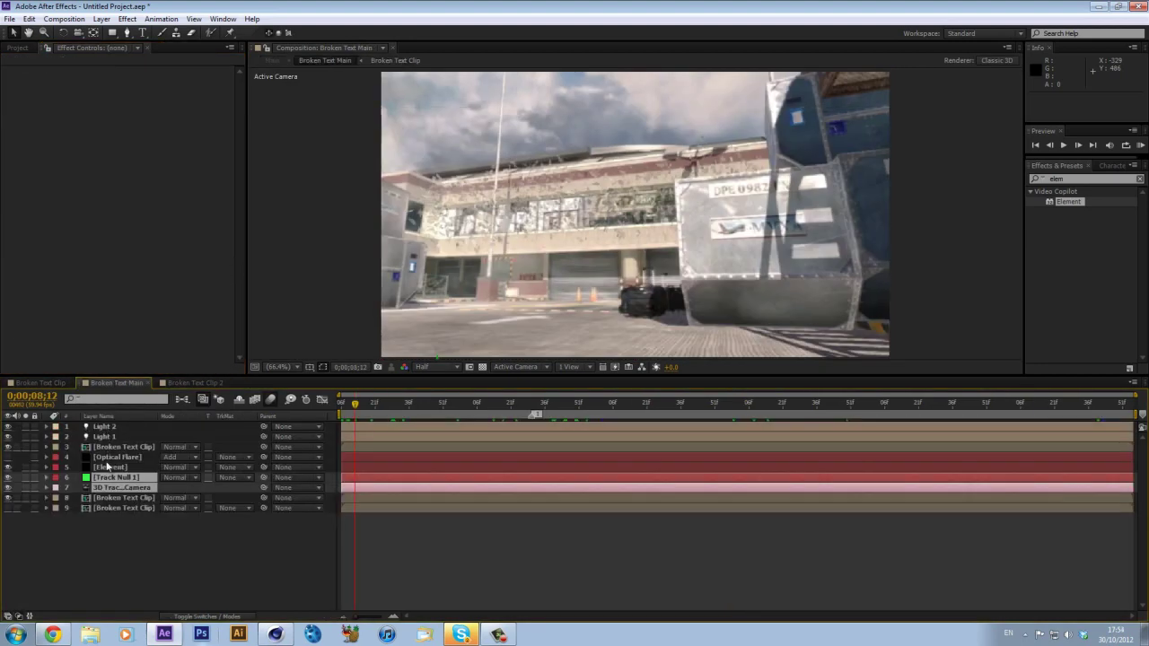
pyautogui.click(106, 457)
pyautogui.click(111, 468)
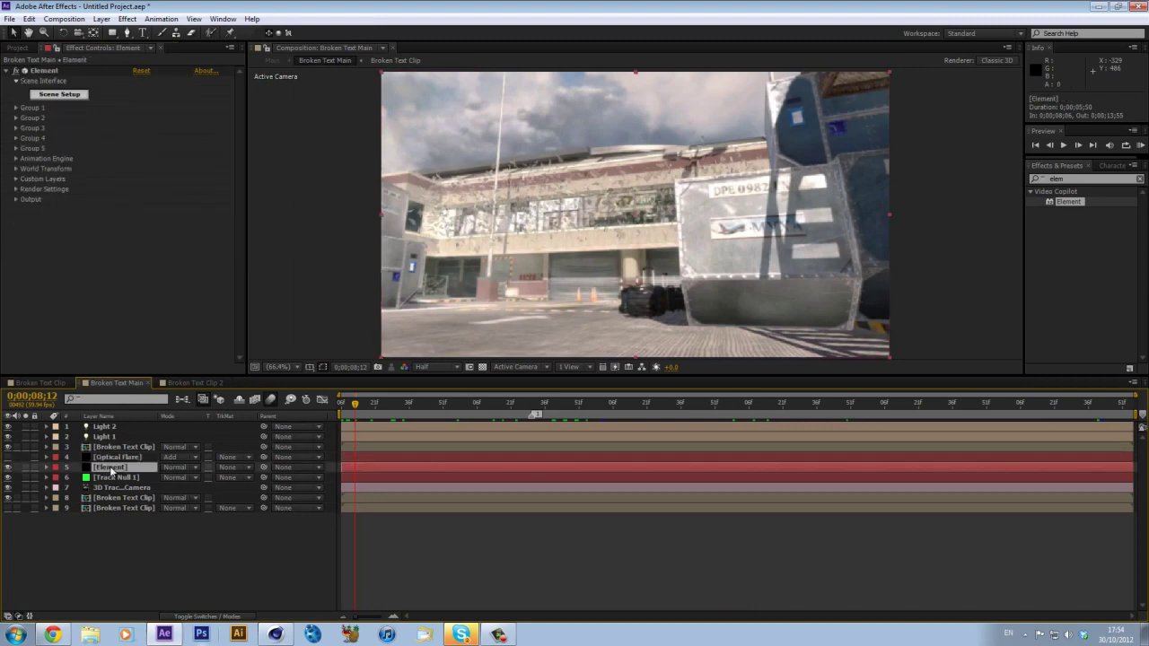
pyautogui.click(16, 107)
pyautogui.click(26, 117)
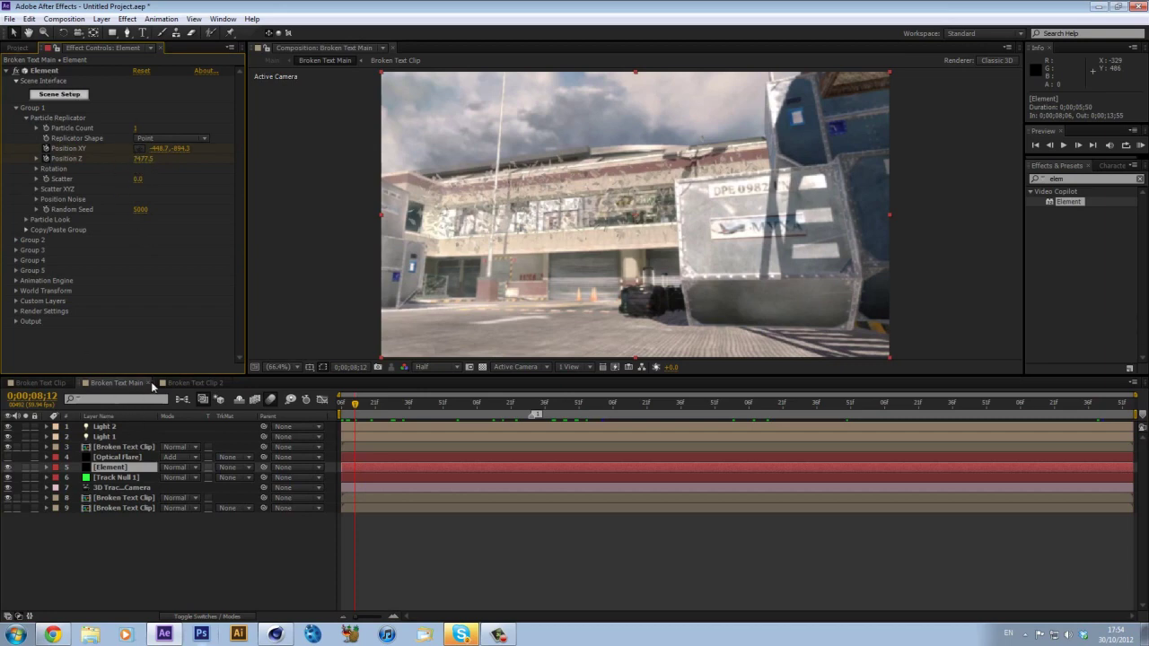
# Step: Create a null and camera from a ground track point of the 3D Camera Tracker on Broken Text Main's lower visible Broken Text Clip
pyautogui.click(199, 383)
pyautogui.click(120, 457)
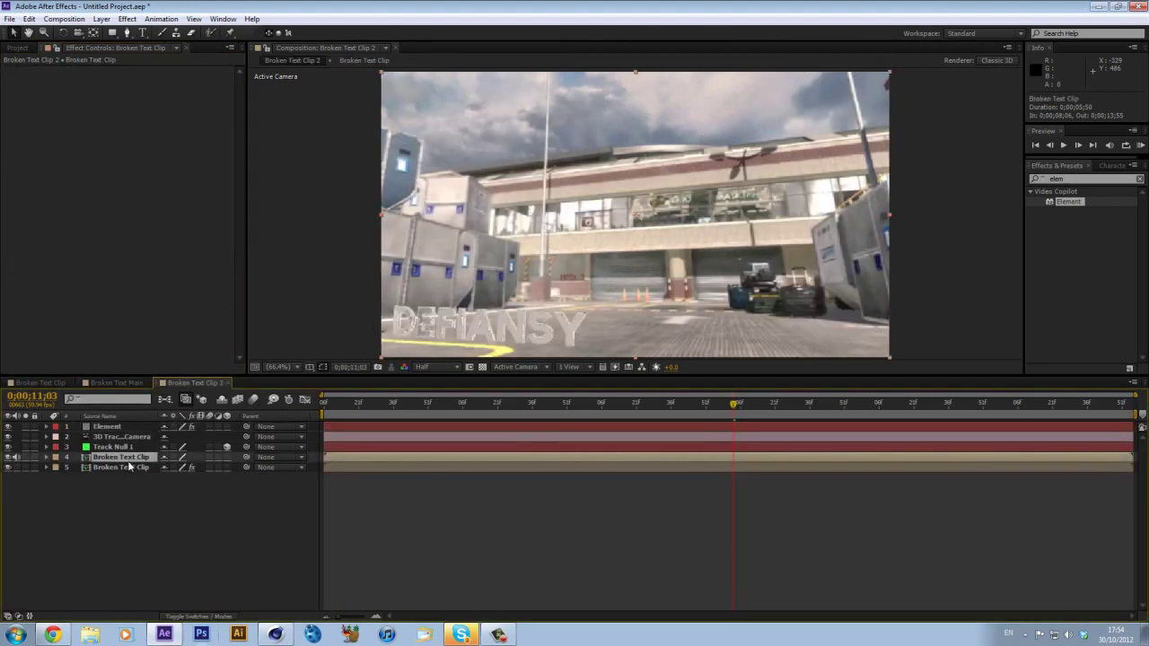
pyautogui.moveTo(127, 464); pyautogui.dragTo(131, 457)
pyautogui.click(52, 384)
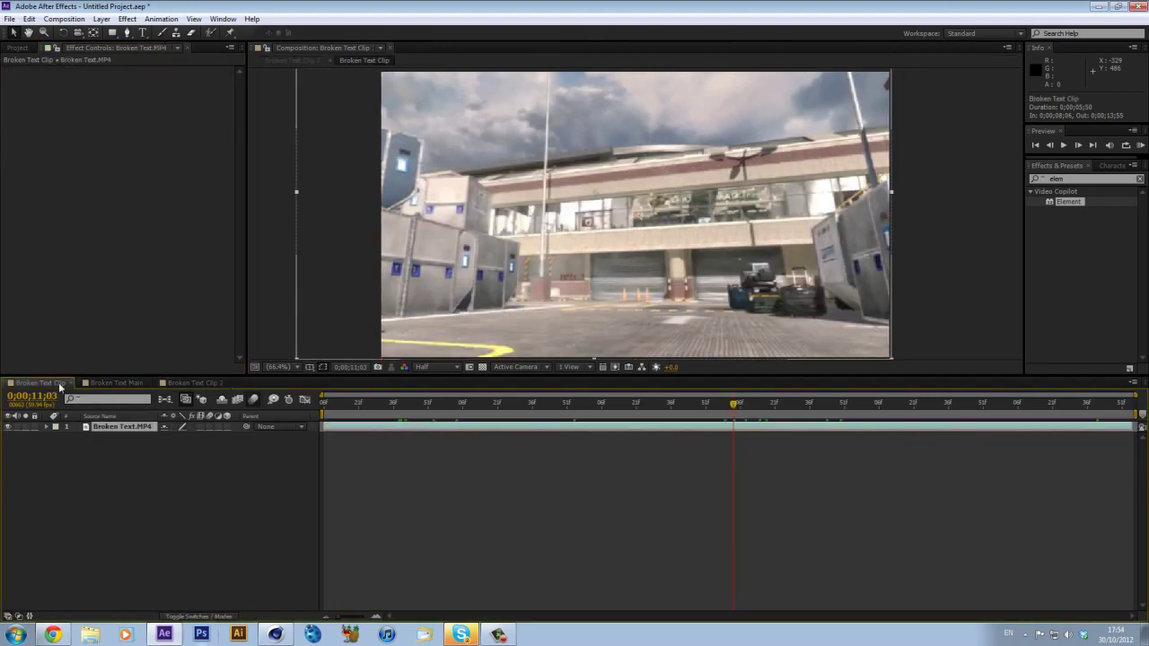
pyautogui.click(102, 384)
pyautogui.click(121, 500)
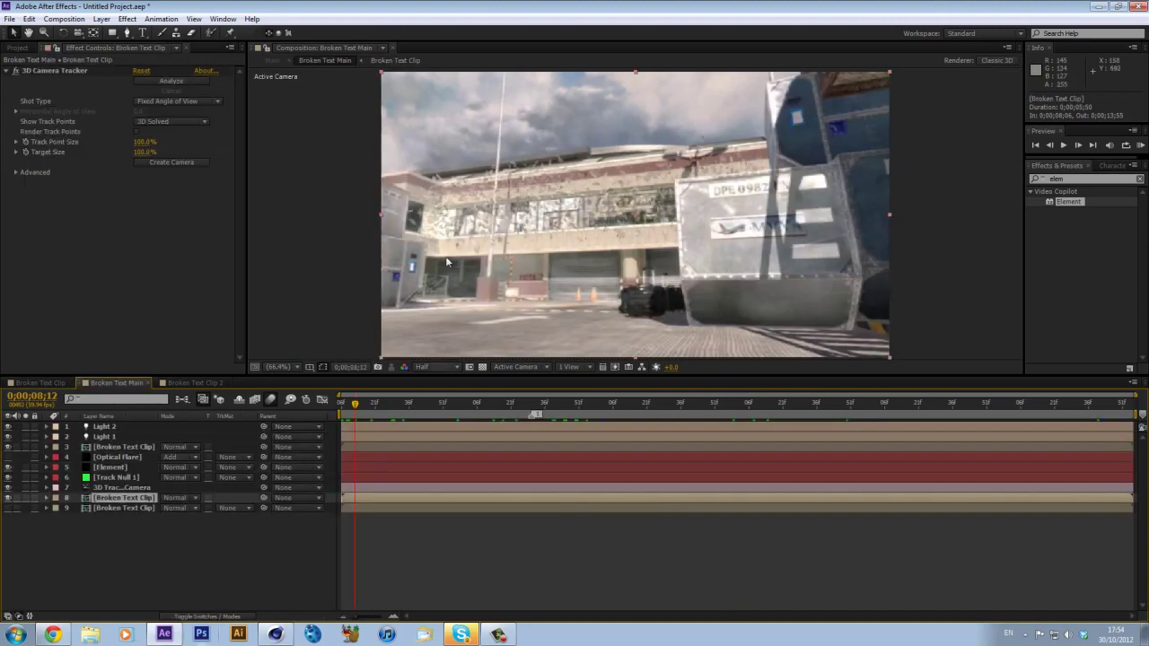
pyautogui.click(60, 70)
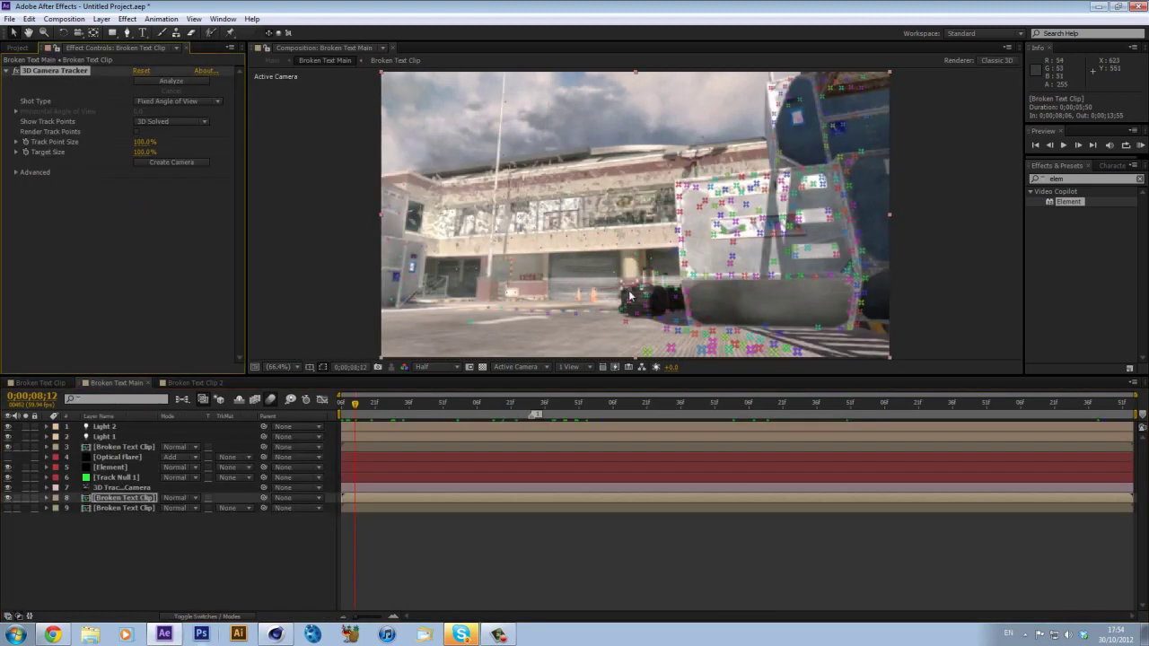
pyautogui.rightClick(550, 315)
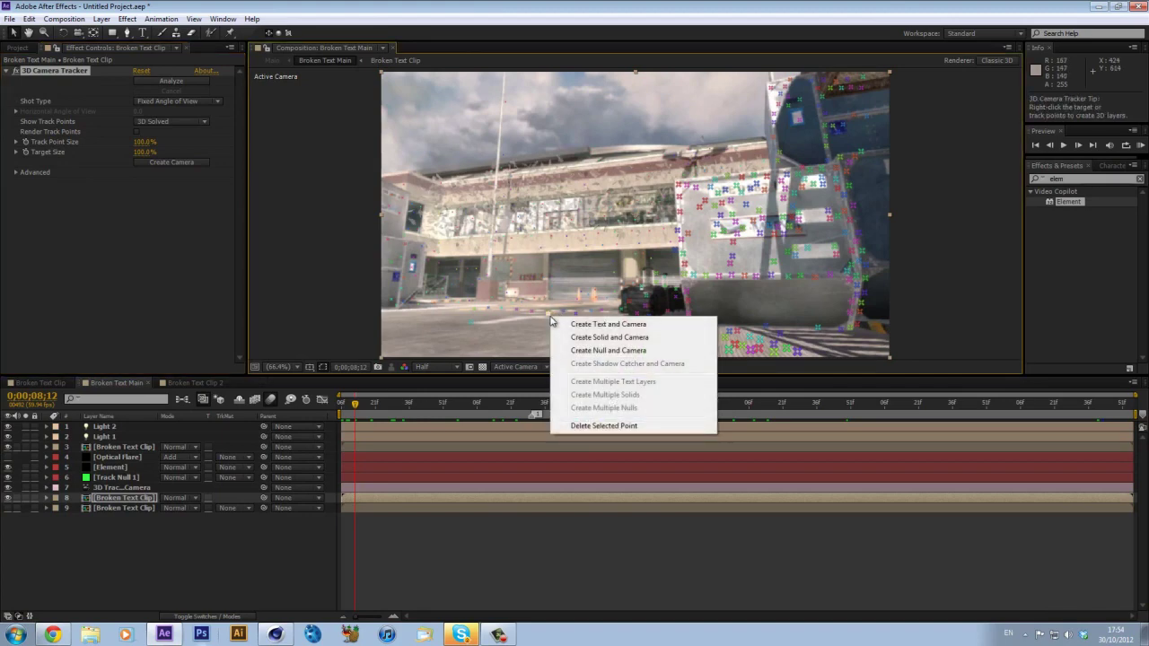
pyautogui.click(585, 351)
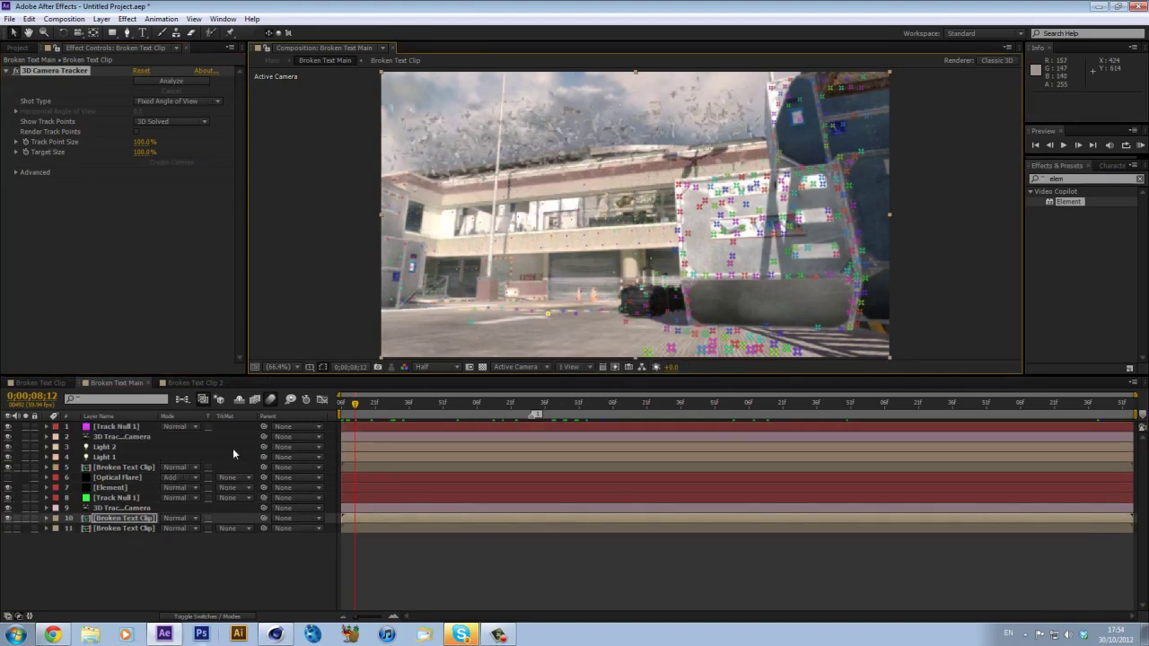
# Step: Show the new track null's position and scrub through the timeline to check how it follows the ground
pyautogui.click(144, 426)
pyautogui.press('p')
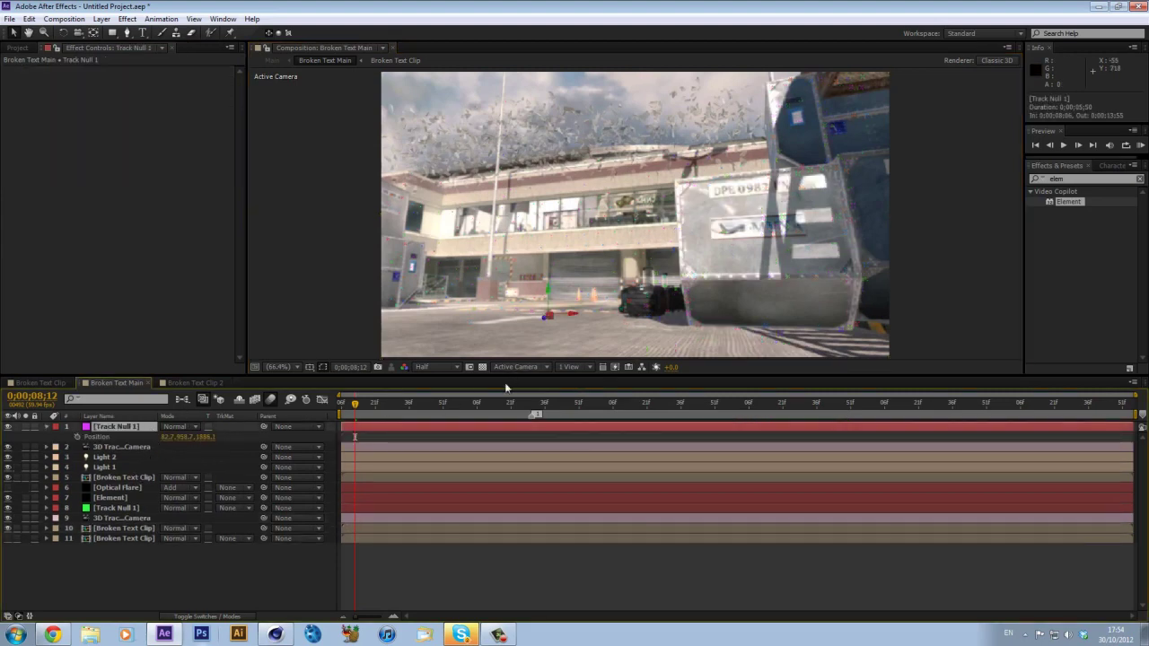
pyautogui.moveTo(475, 405); pyautogui.dragTo(537, 408)
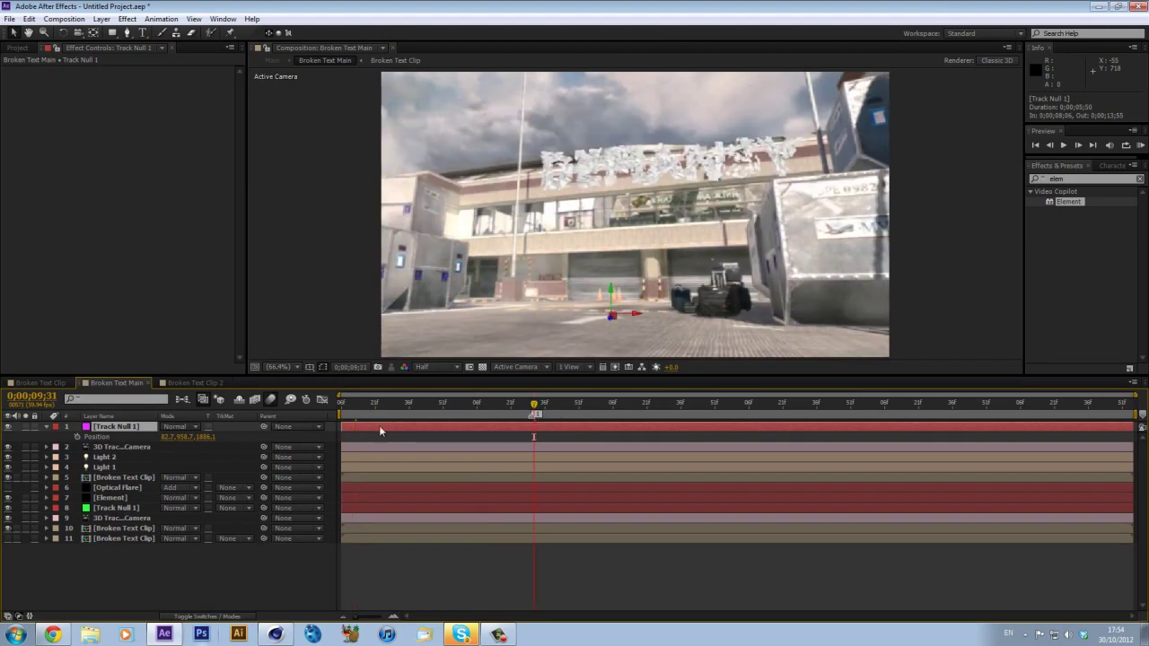
pyautogui.click(389, 405)
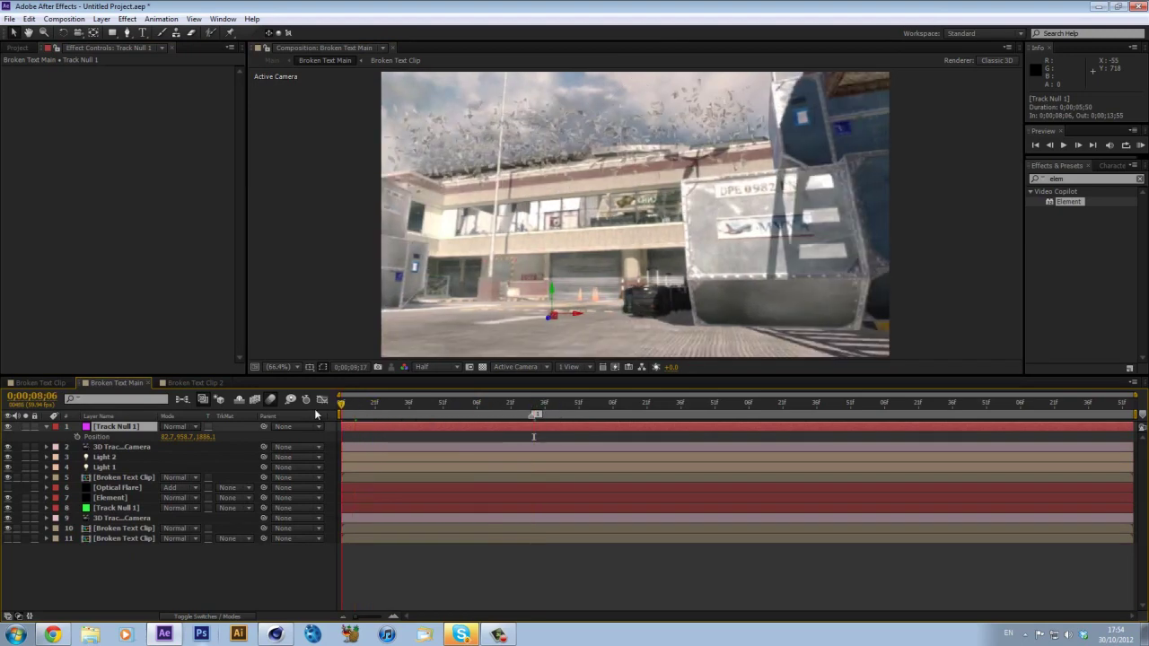
pyautogui.moveTo(460, 417); pyautogui.dragTo(564, 420)
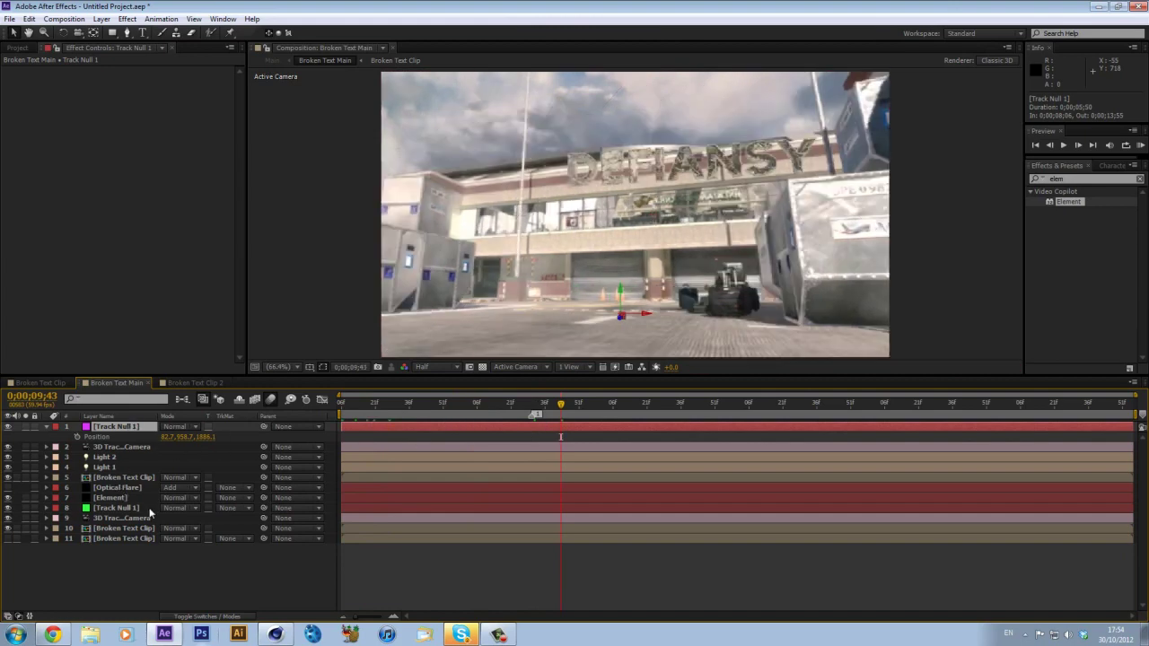
# Step: Delete the new track null and check the position of the original green Track Null 1
pyautogui.press('Delete')
pyautogui.click(114, 487)
pyautogui.press('p')
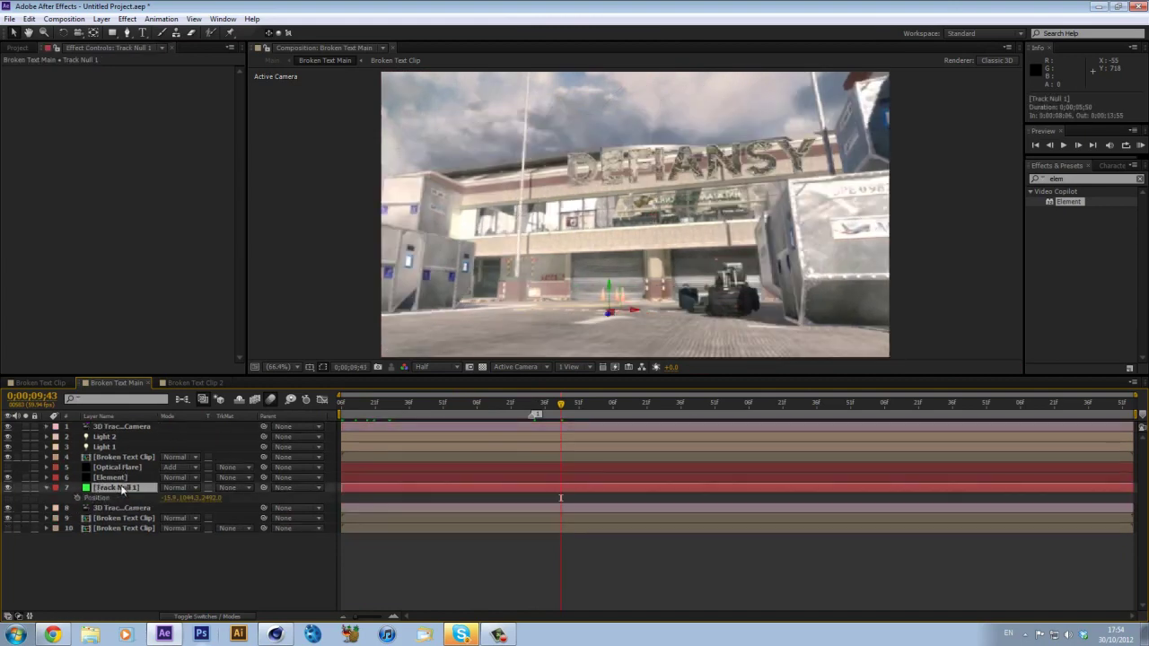
pyautogui.press('p')
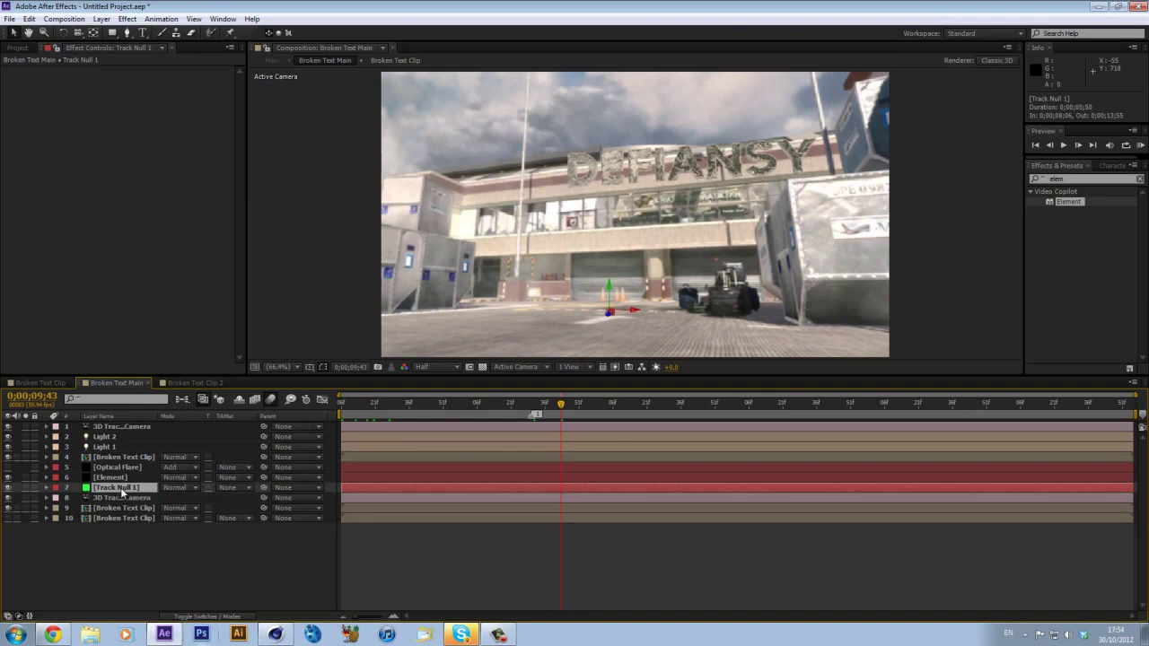
# Step: Select the Element layer in Broken Text Clip 2 and set Group 1's Position Z to 5810
pyautogui.click(176, 383)
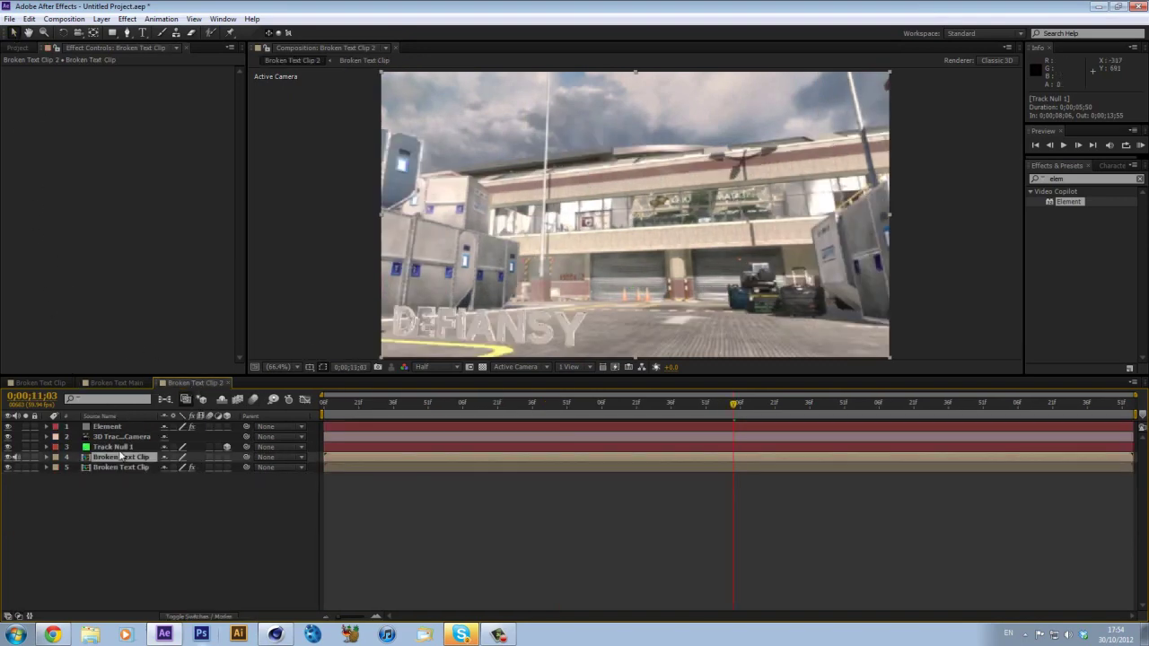
pyautogui.click(107, 427)
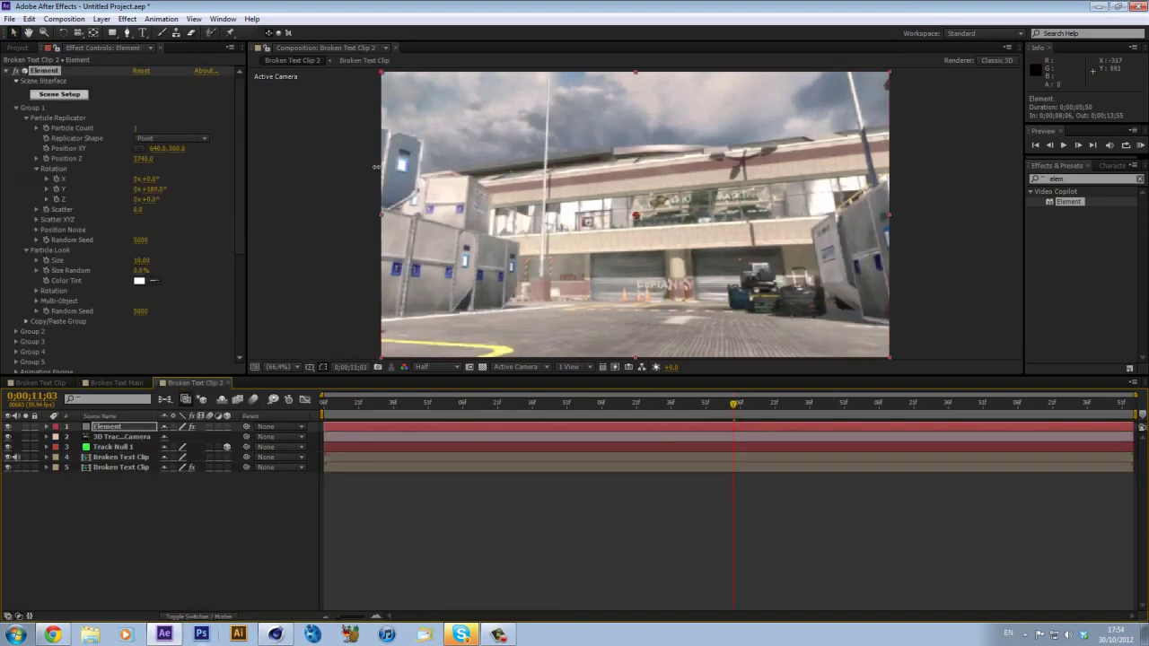
pyautogui.moveTo(376, 166); pyautogui.dragTo(491, 175)
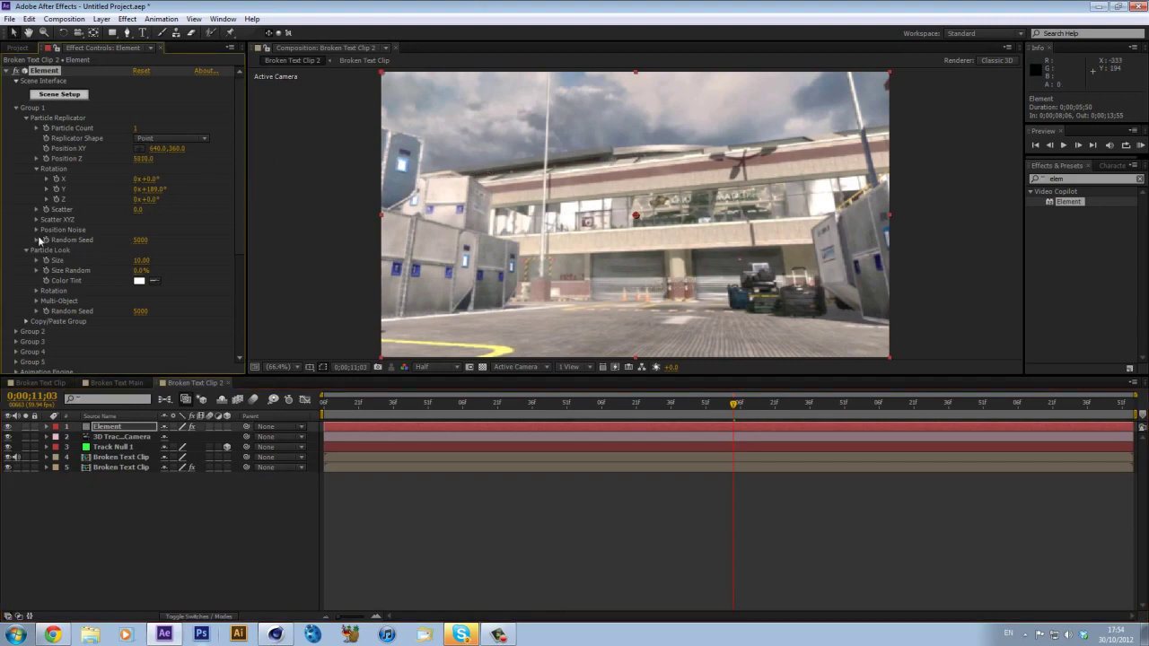
# Step: Set Group 1's Particle Look size to 74.37 and keep the Element layer's 3D switch off
pyautogui.moveTo(143, 260); pyautogui.dragTo(277, 262)
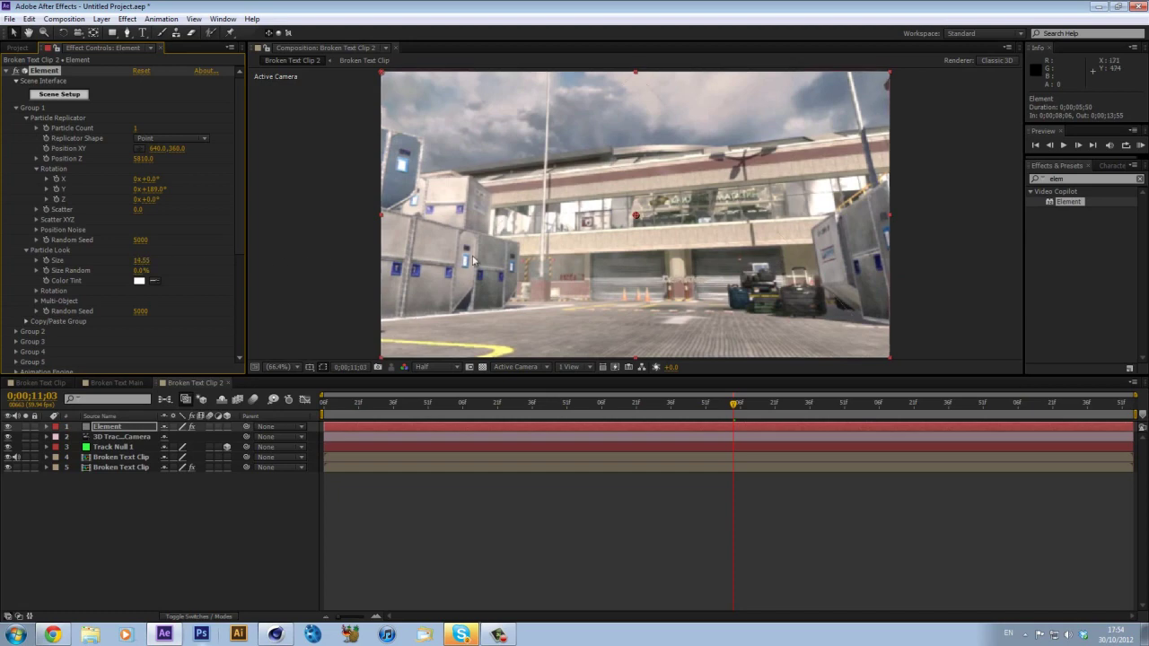
pyautogui.click(680, 361)
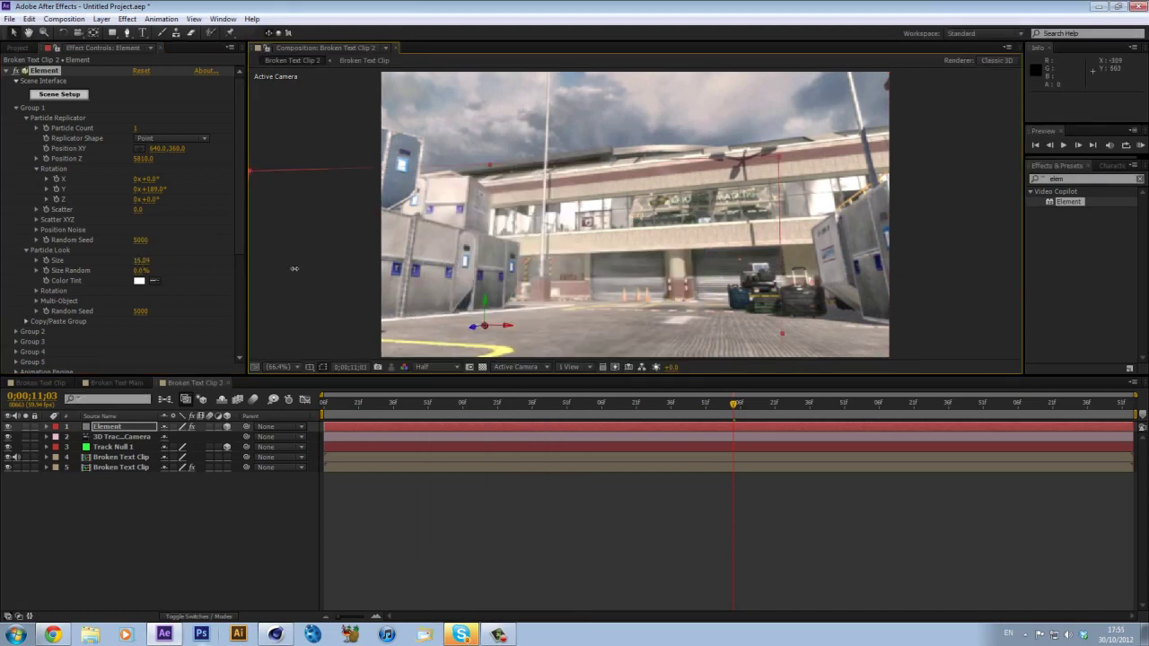
pyautogui.press('F2')
pyautogui.click(228, 428)
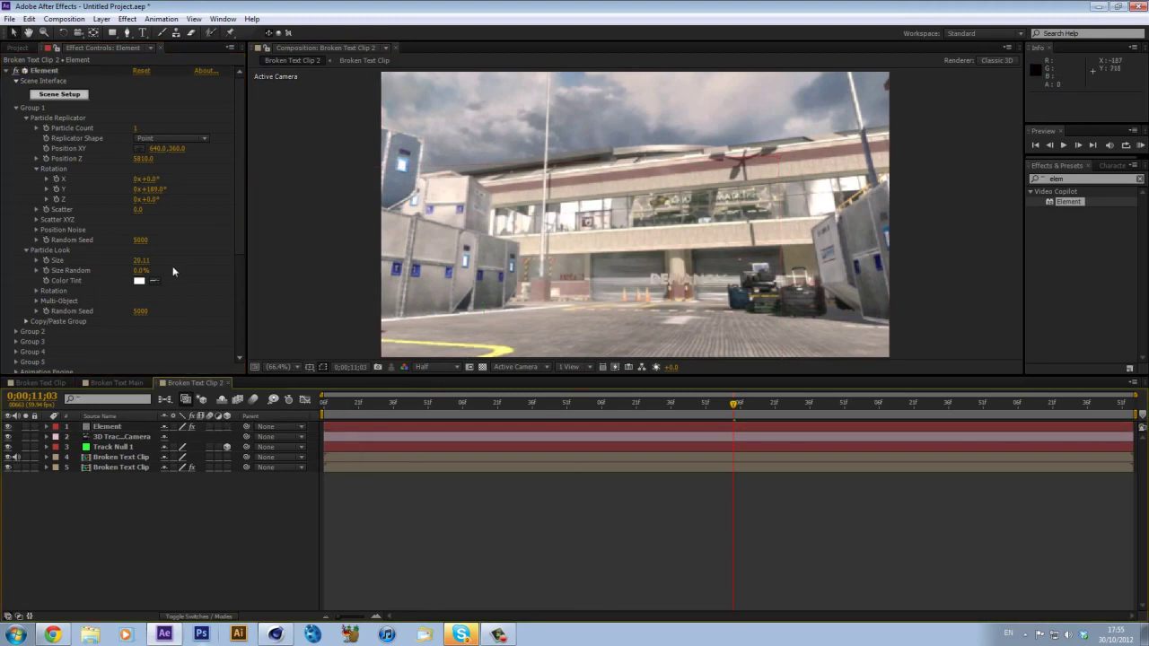
pyautogui.moveTo(140, 259); pyautogui.dragTo(376, 289)
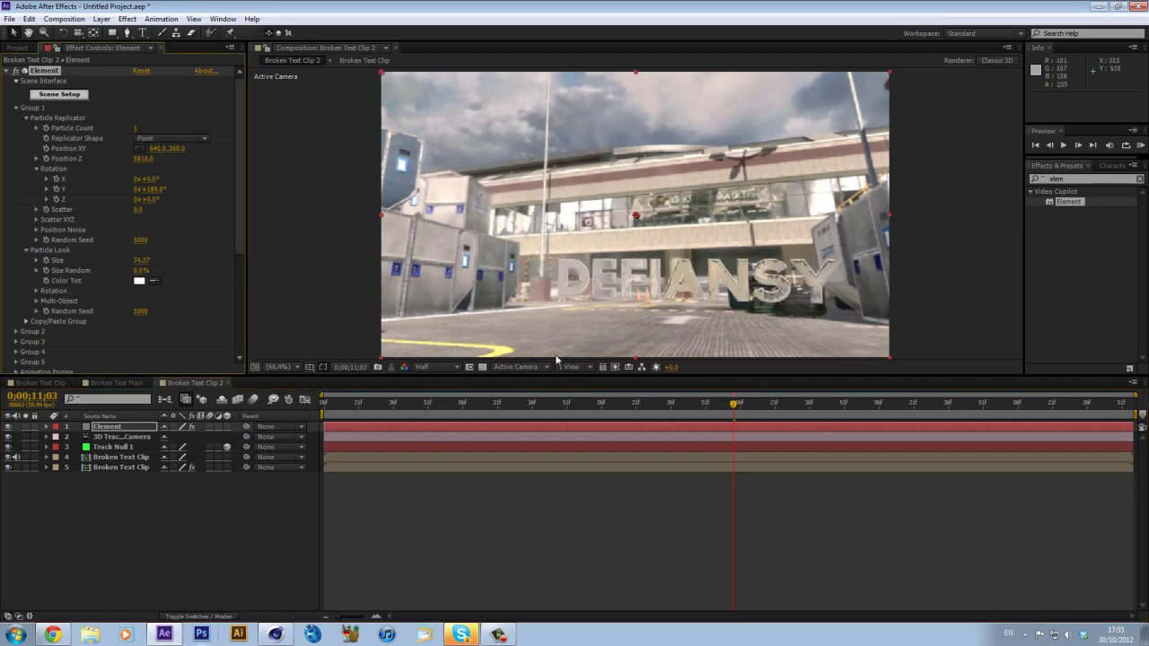
# Step: Scrub through the timeline and set Group 1's Position Z to 7000 after trying 700
pyautogui.moveTo(370, 406); pyautogui.dragTo(856, 406)
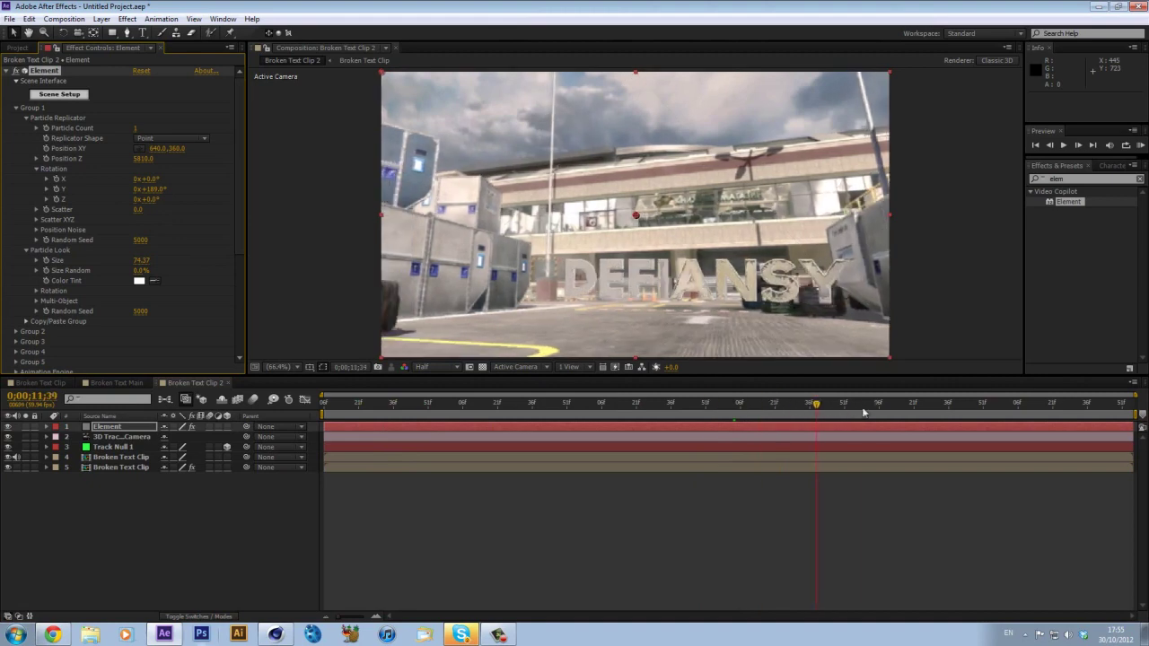
pyautogui.click(144, 158)
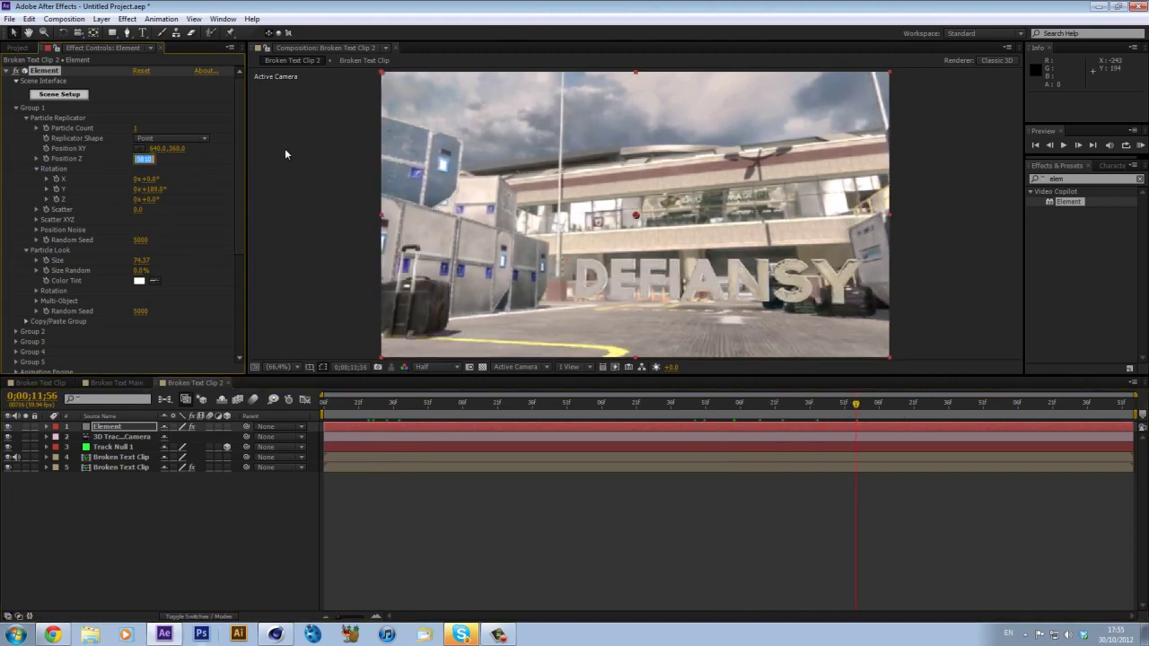
pyautogui.write('700')
pyautogui.press('Return')
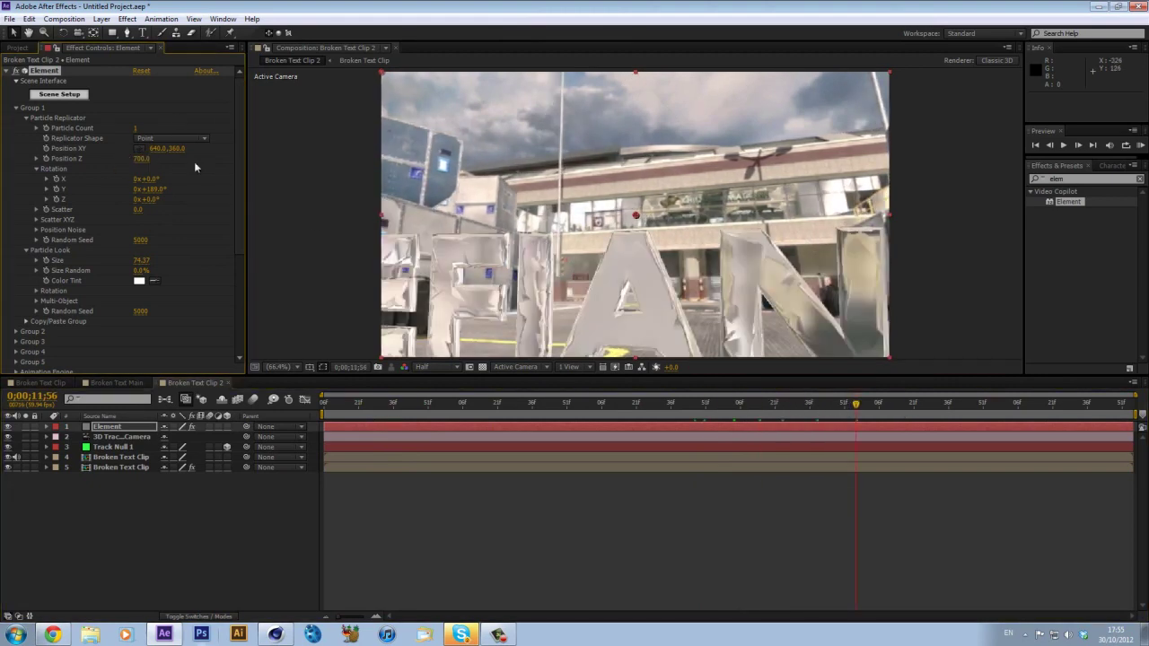
pyautogui.click(142, 158)
pyautogui.write('7000')
pyautogui.press('Return')
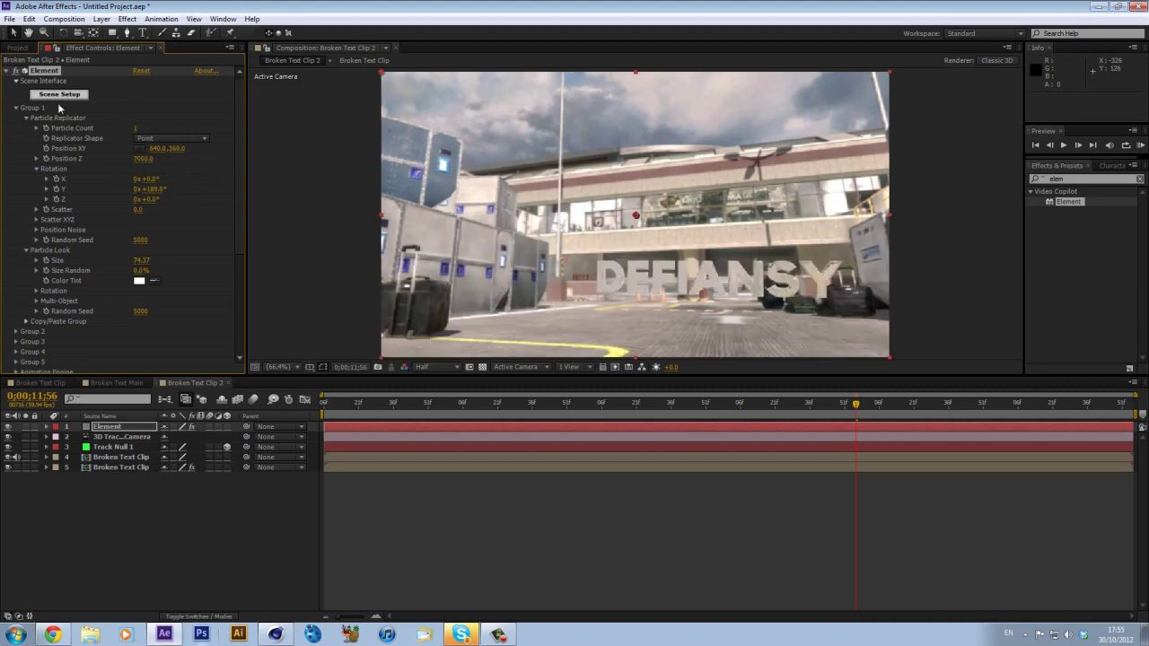
# Step: Set Group 1's Y rotation to 170° and Z rotation to 1°, and its Position XY to 362, -235
pyautogui.moveTo(149, 199); pyautogui.dragTo(154, 199)
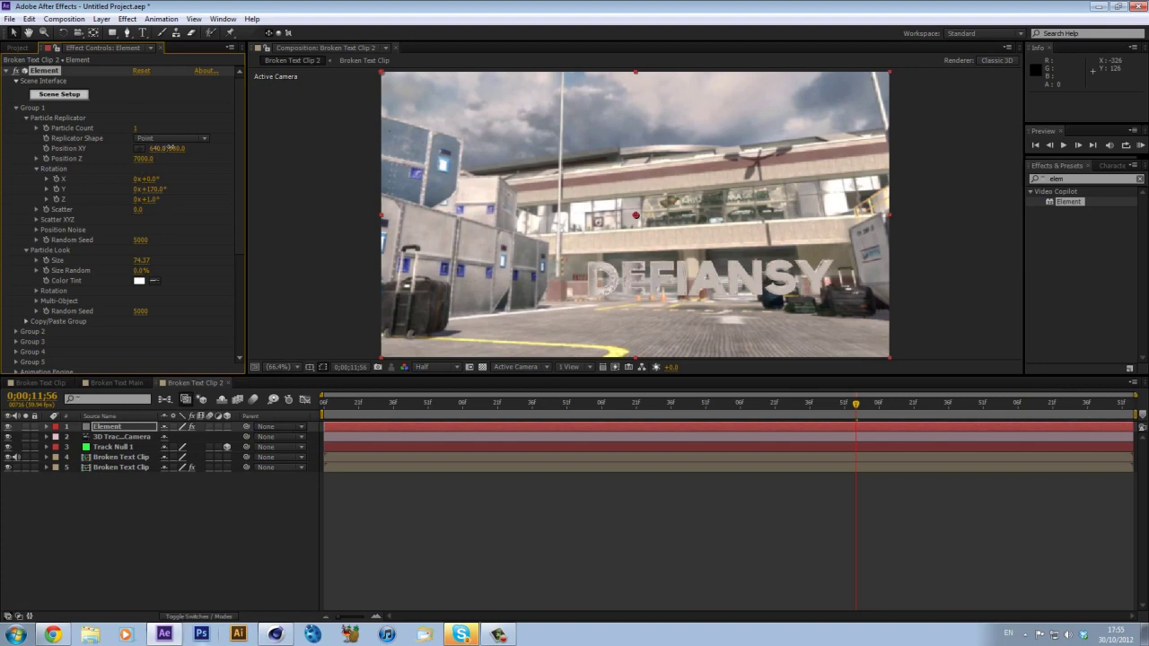
pyautogui.moveTo(171, 146); pyautogui.dragTo(2, 154)
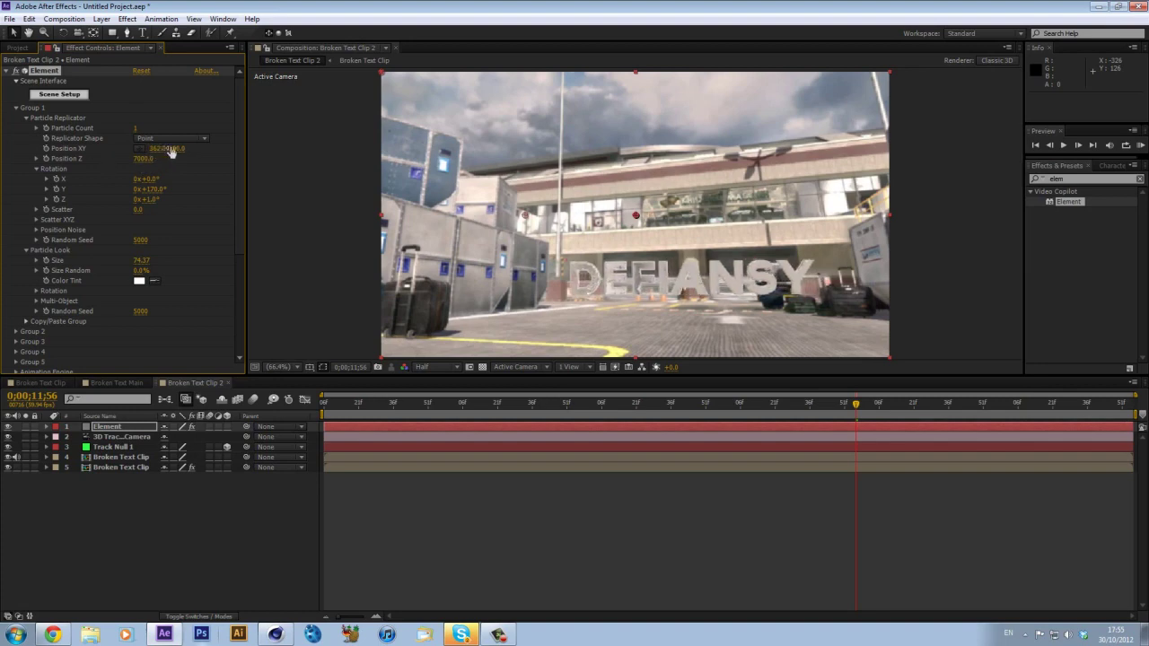
pyautogui.moveTo(175, 149); pyautogui.dragTo(0, 139)
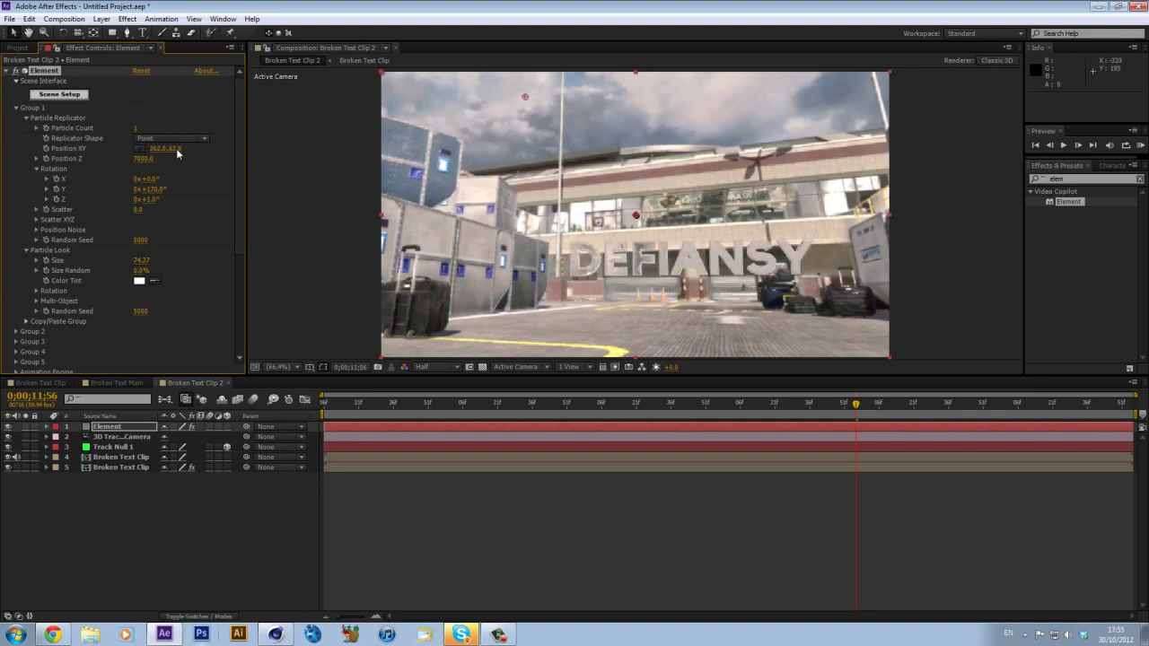
pyautogui.moveTo(176, 149); pyautogui.dragTo(2, 152)
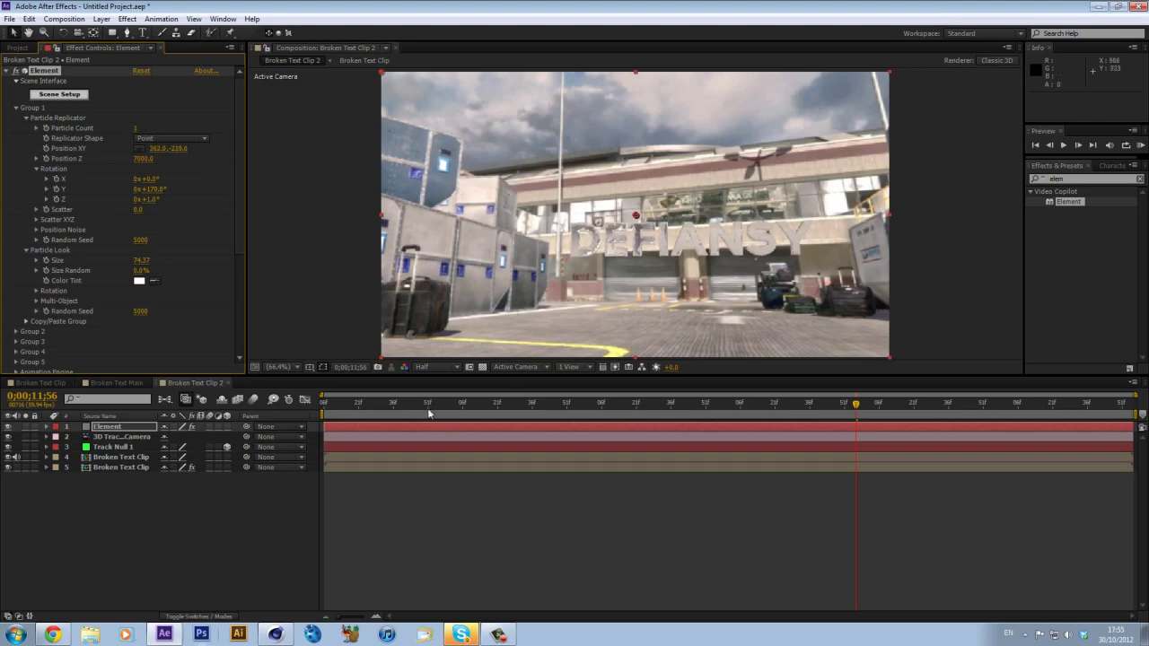
# Step: Check the text's tracking along the timeline and compare it with the Element animation in Broken Text Main, previewing that composition
pyautogui.click(346, 405)
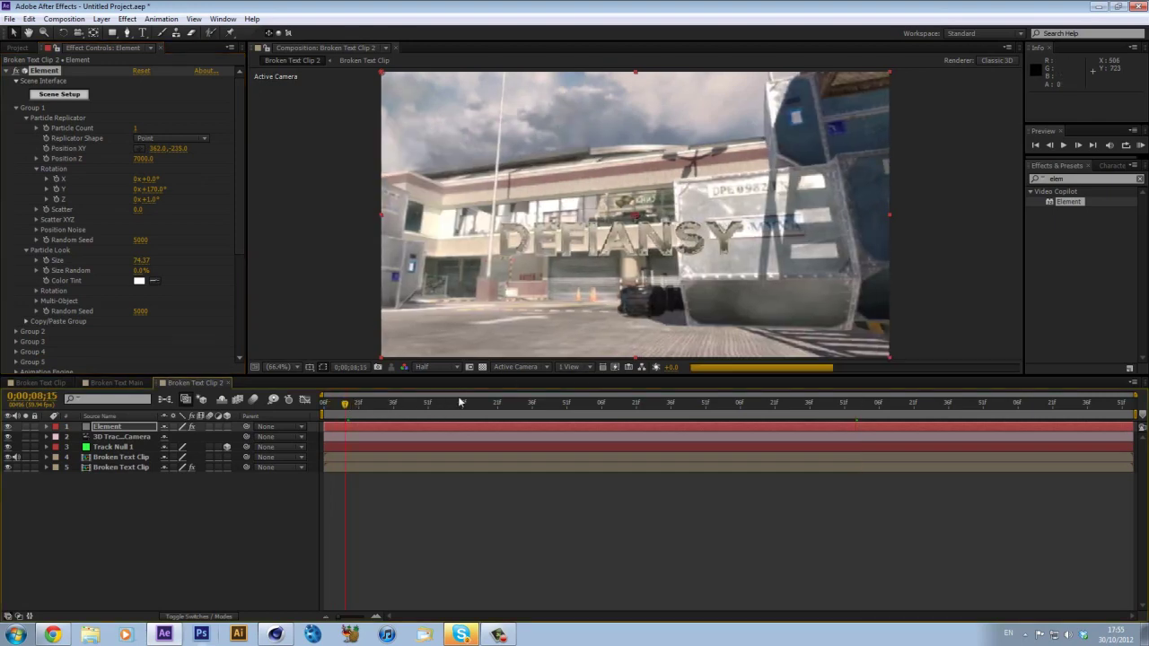
pyautogui.moveTo(459, 404); pyautogui.dragTo(738, 403)
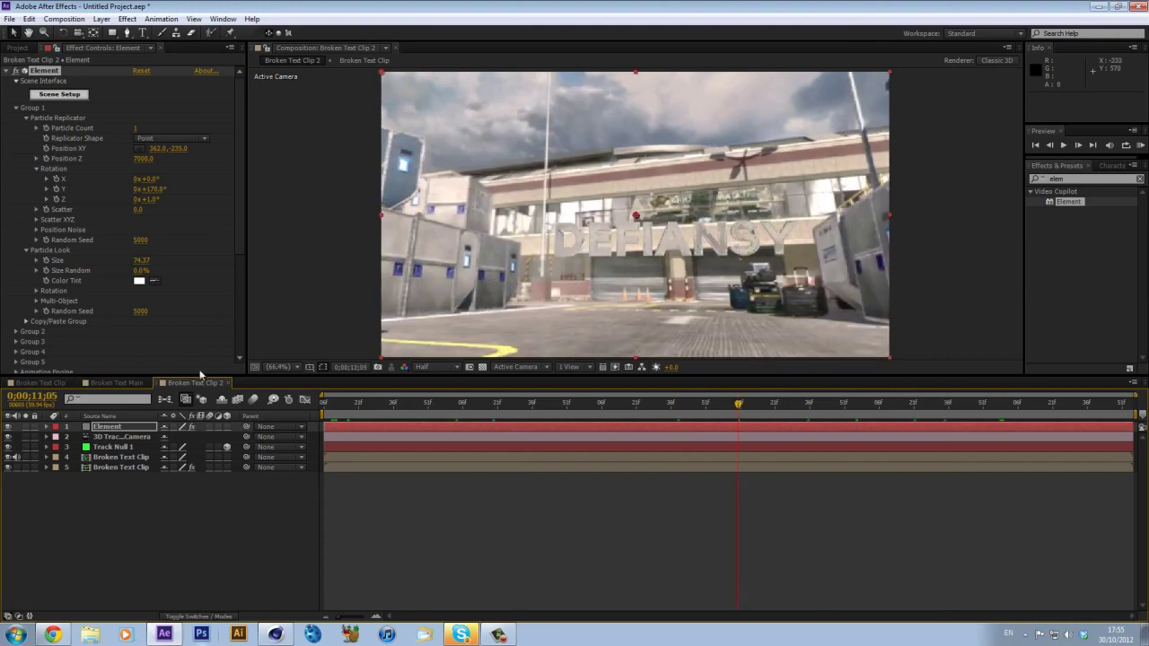
pyautogui.click(96, 384)
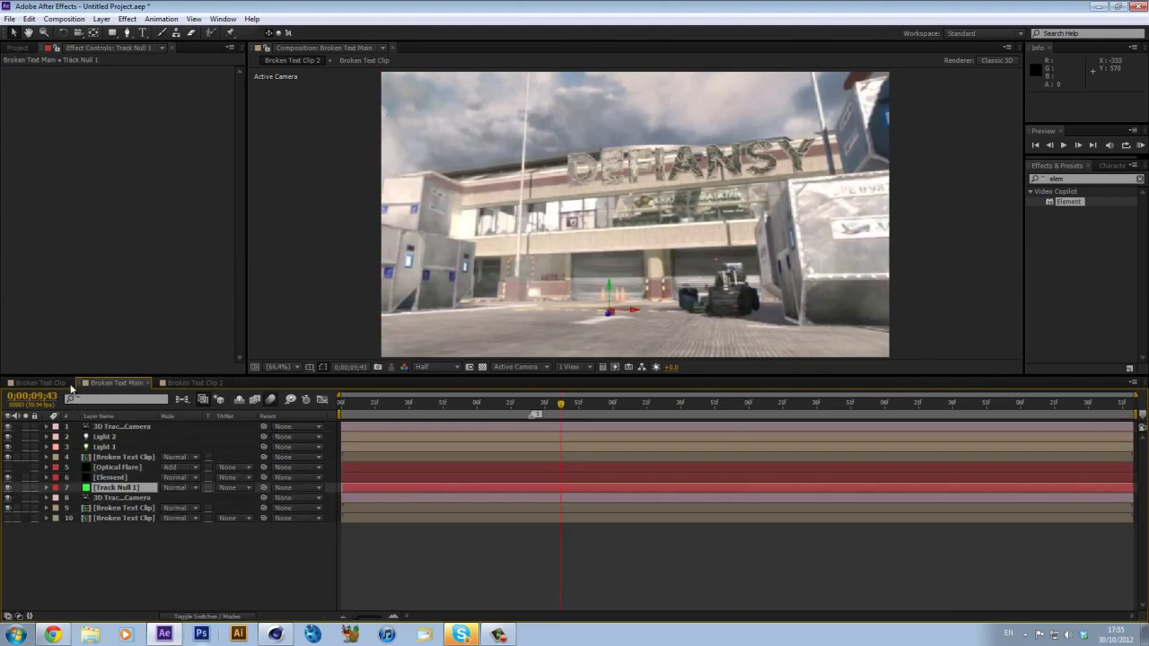
pyautogui.click(125, 478)
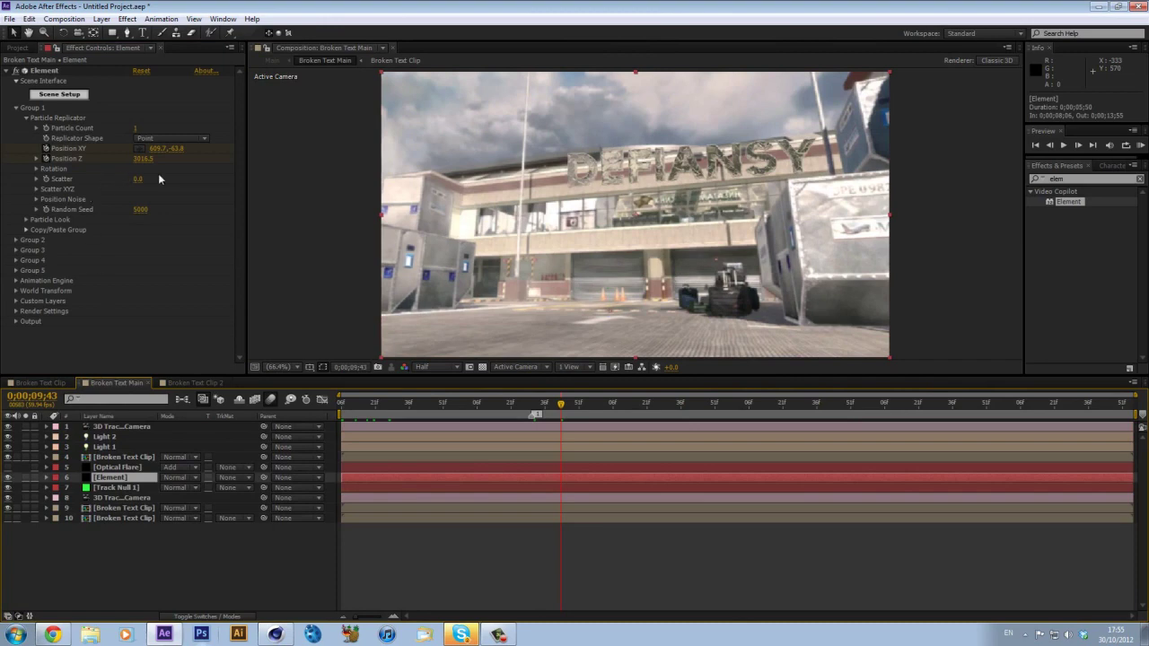
pyautogui.moveTo(381, 410); pyautogui.dragTo(539, 397)
pyautogui.press('KP_0')
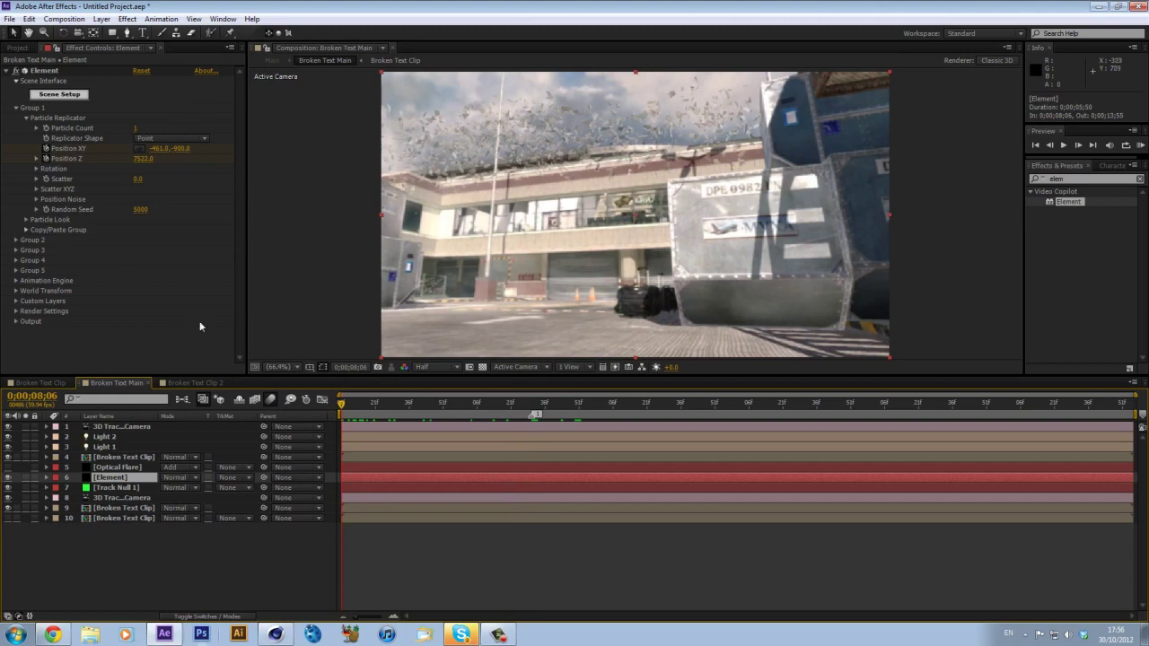
pyautogui.click(580, 410)
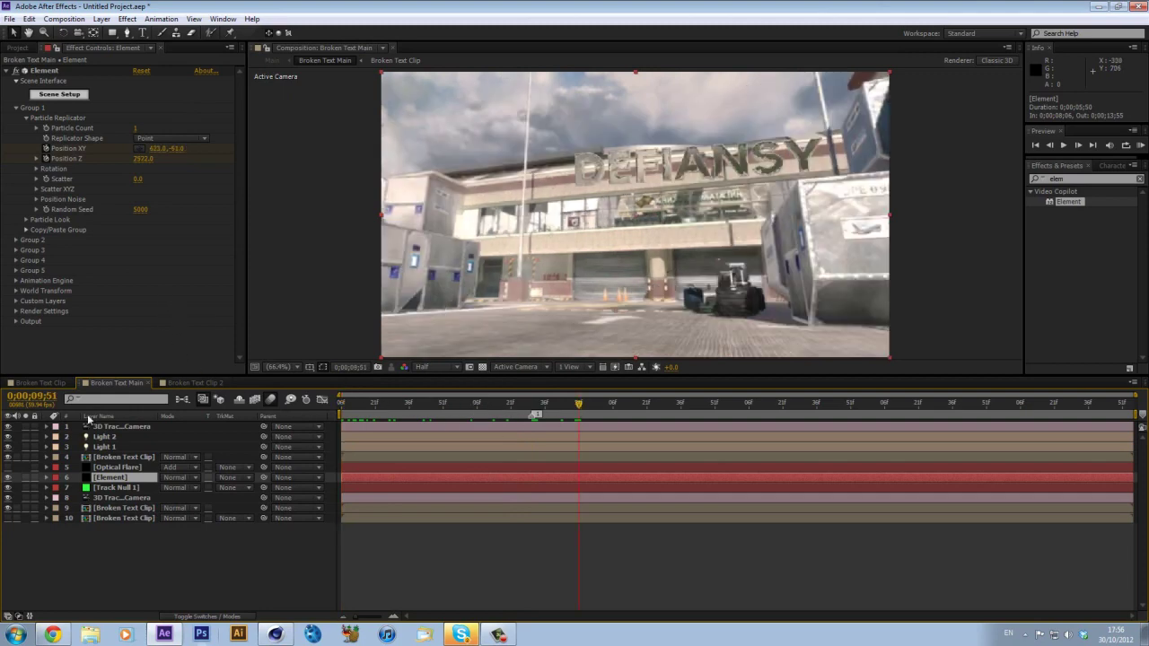
pyautogui.click(212, 384)
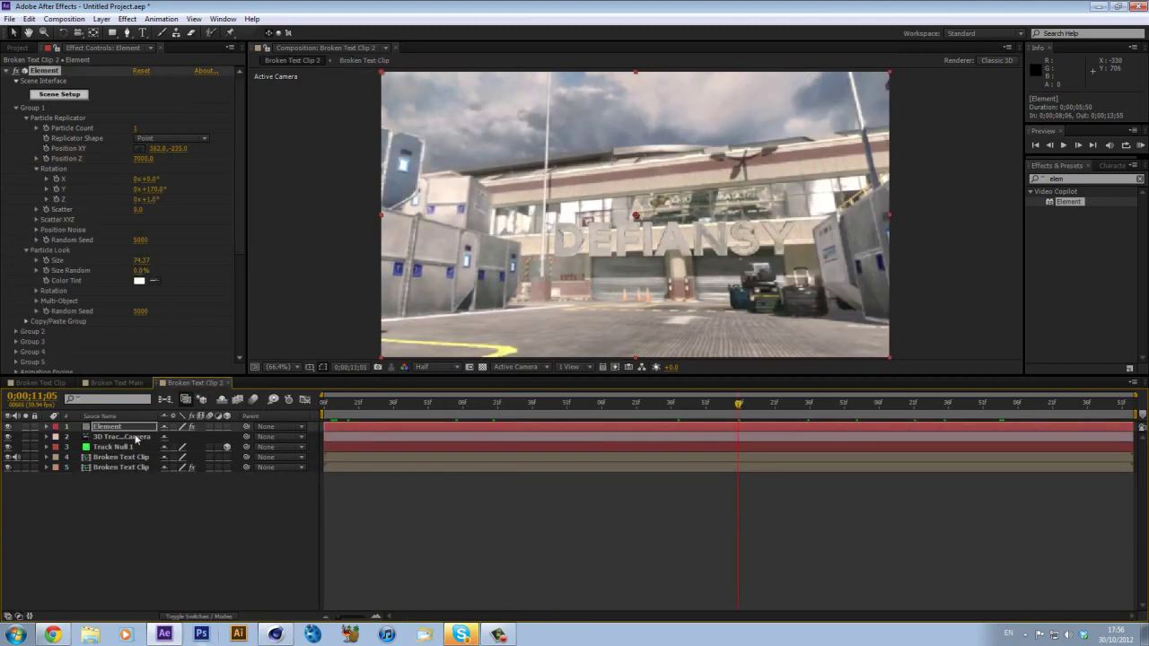
# Step: In Broken Text Clip 2, set Group 1's Position Z to 3500 and its Particle Look size to 34.57
pyautogui.click(142, 158)
pyautogui.write('3500')
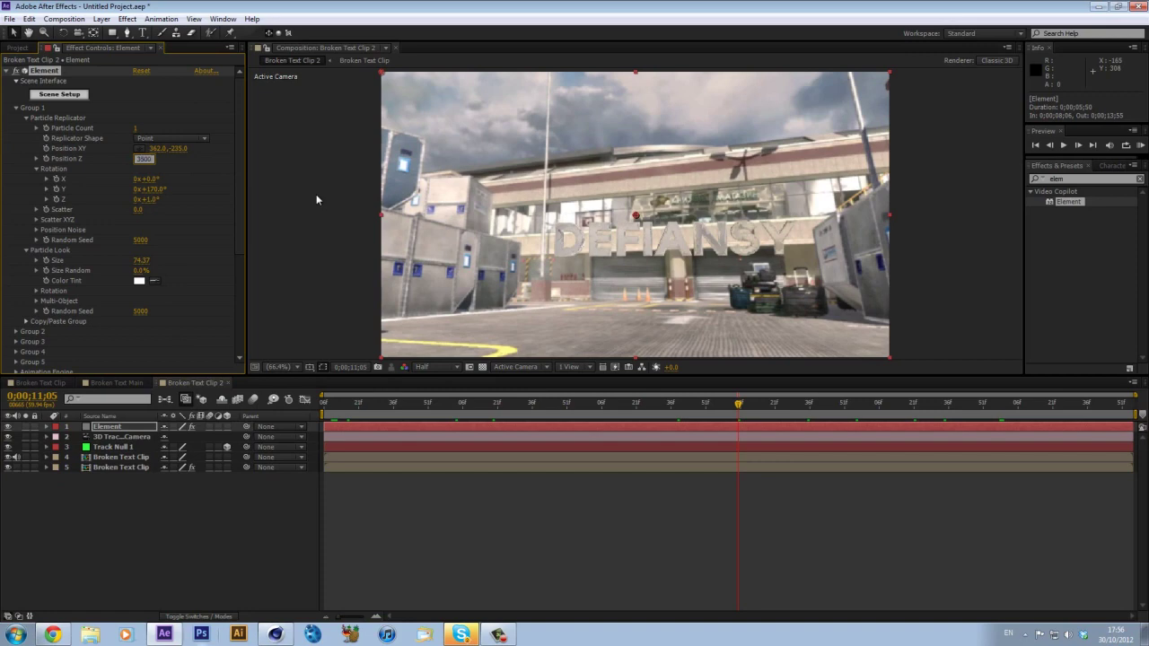
pyautogui.press('Return')
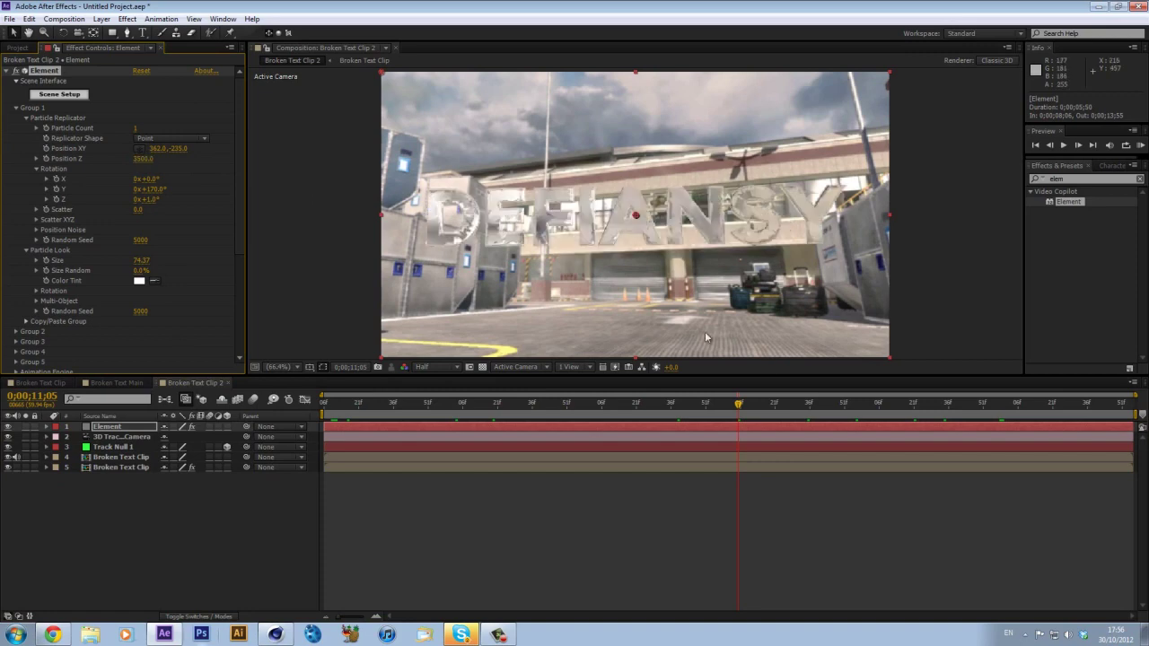
pyautogui.moveTo(136, 260)
pyautogui.mouseDown()
pyautogui.moveTo(144, 269)
pyautogui.moveTo(135, 260)
pyautogui.mouseUp()
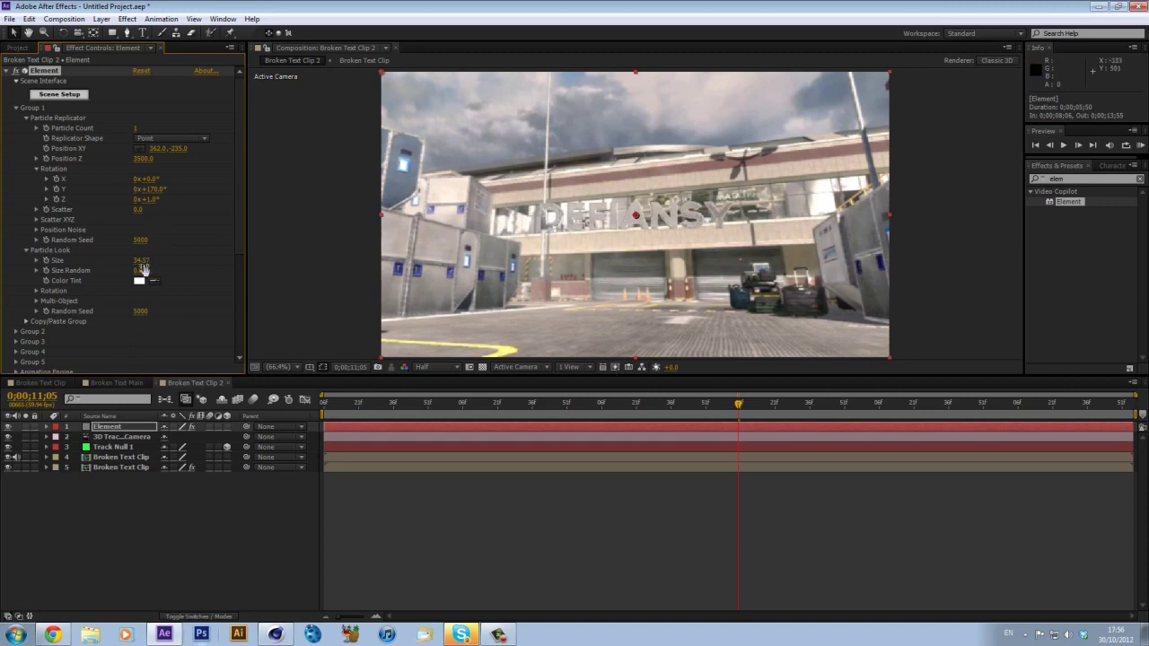
# Step: Check the text at a late frame and set Group 1's Position XY to 655, -235 and Position Z to 3000
pyautogui.moveTo(378, 405); pyautogui.dragTo(952, 419)
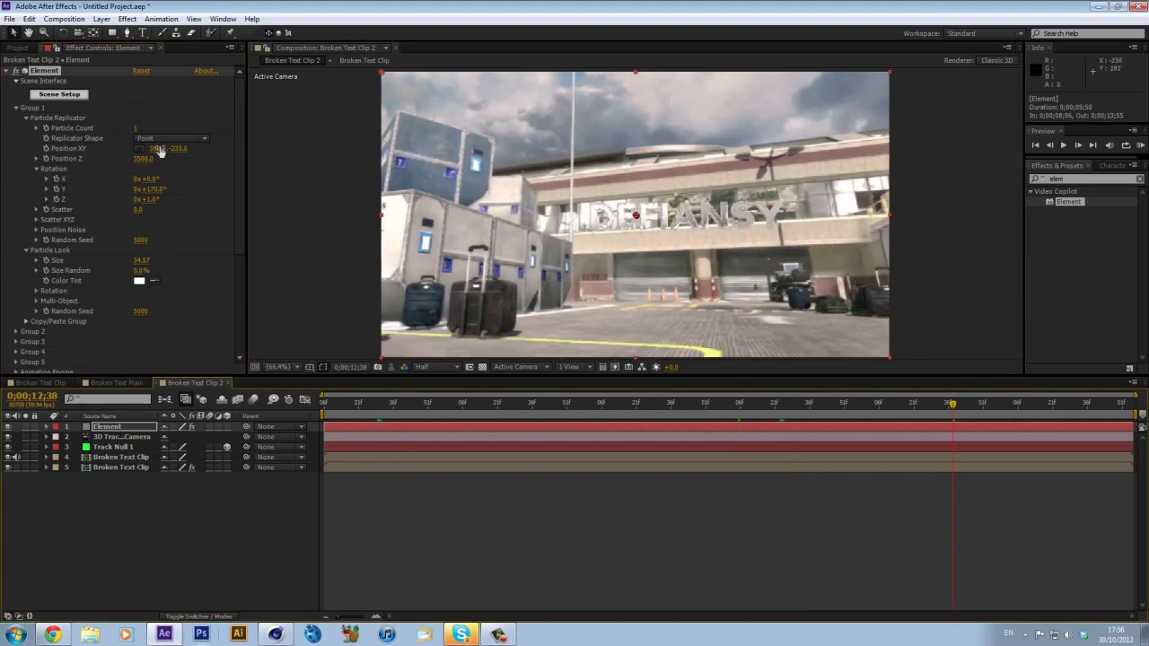
pyautogui.moveTo(160, 151); pyautogui.dragTo(310, 176)
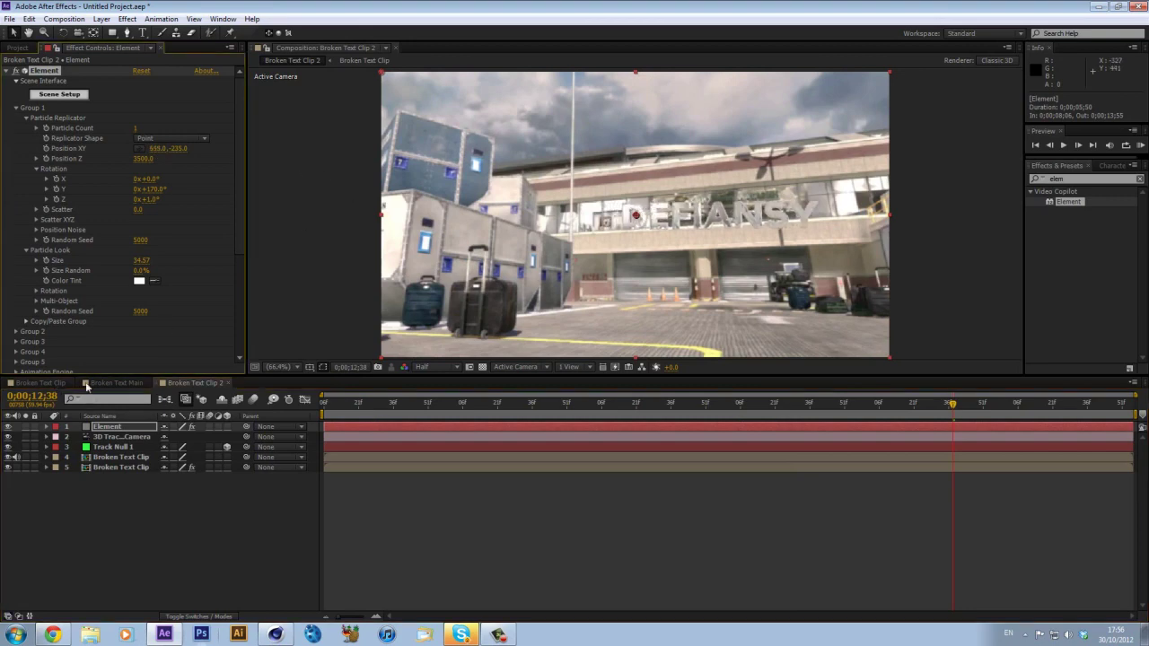
pyautogui.click(87, 384)
pyautogui.click(184, 384)
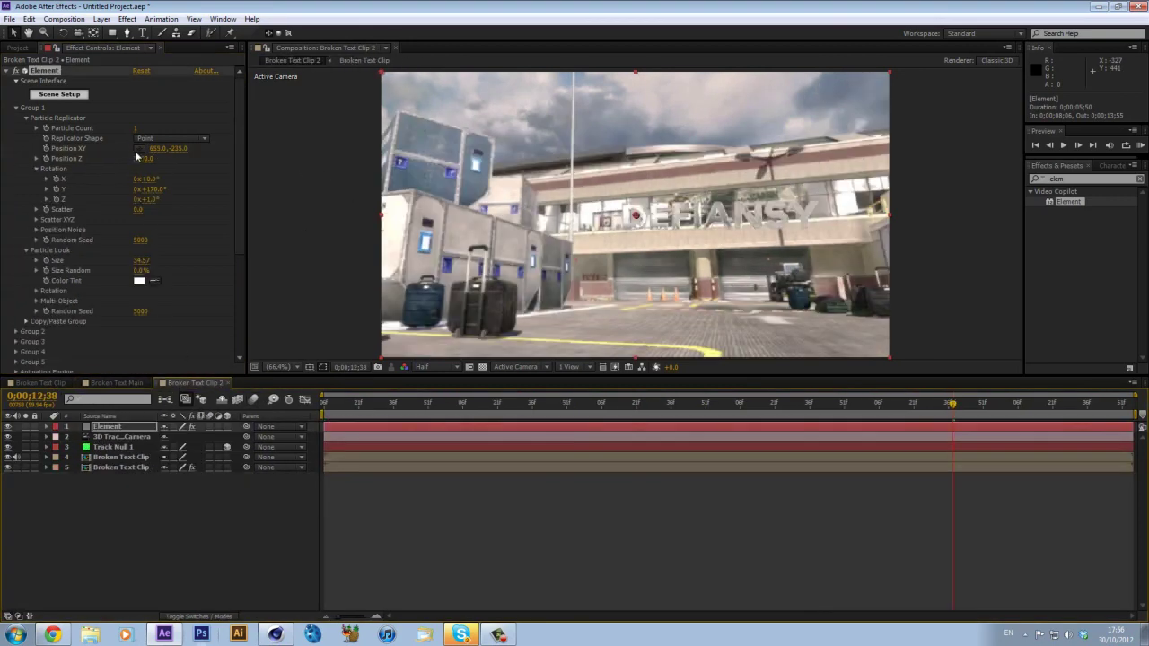
pyautogui.moveTo(141, 158); pyautogui.dragTo(229, 230)
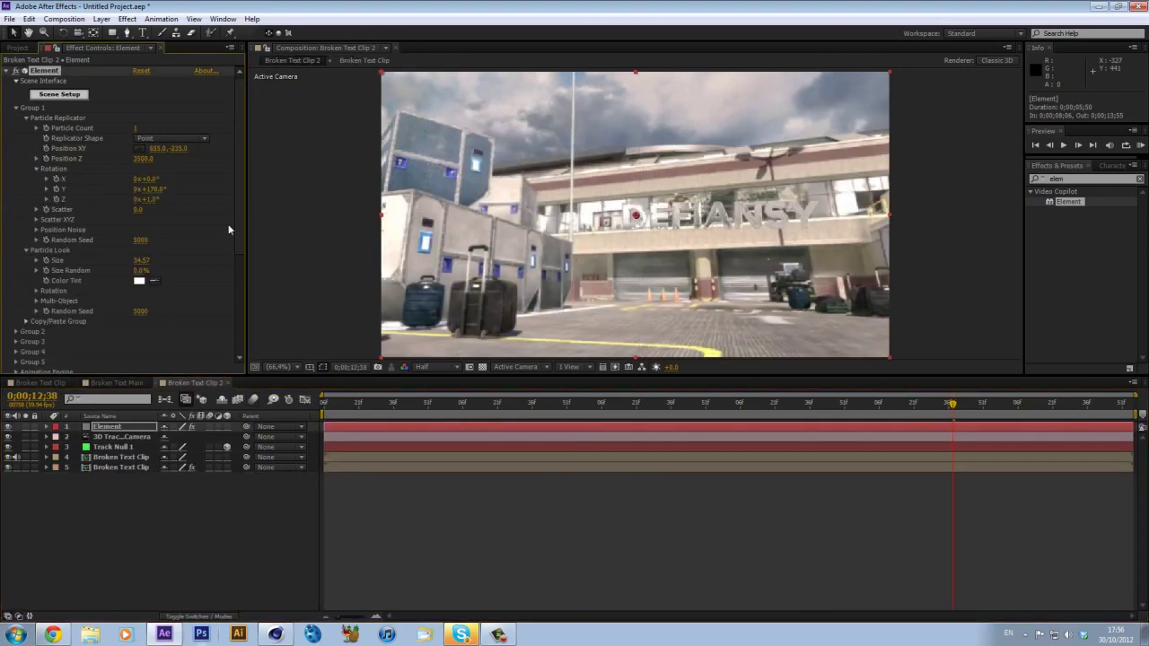
pyautogui.click(143, 158)
pyautogui.write('3000')
pyautogui.press('Return')
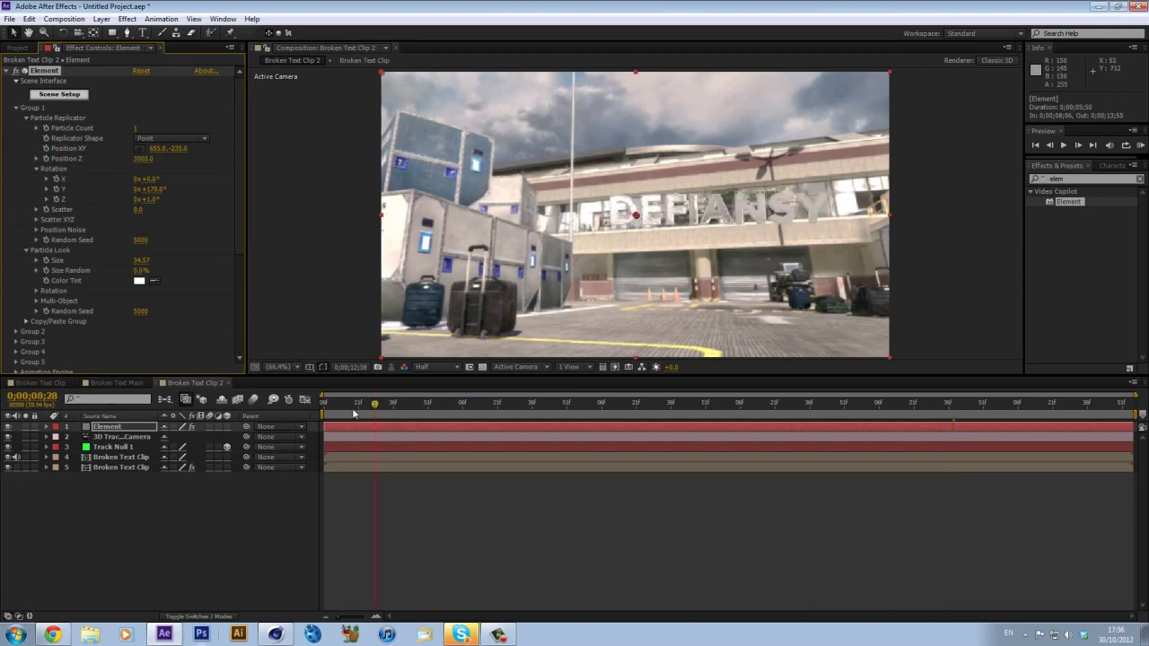
# Step: At 0;00;09;55, keyframe Group 1's Position XY and Position Z and enable Multi-Object under Particle Look
pyautogui.moveTo(353, 409); pyautogui.dragTo(561, 415)
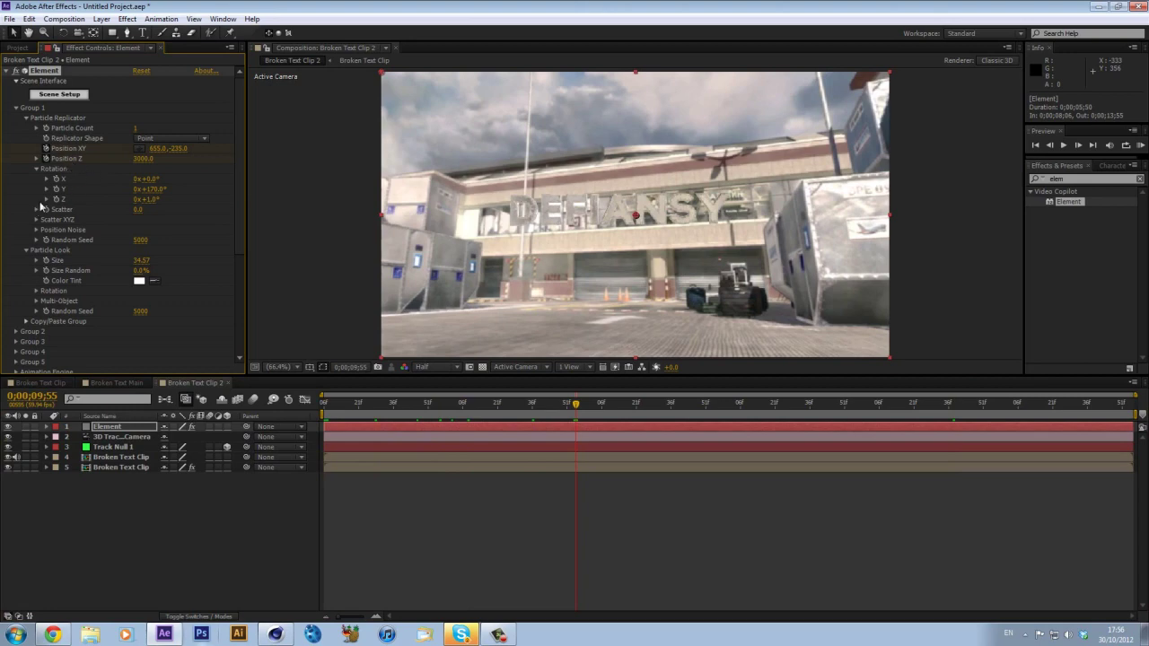
pyautogui.click(37, 301)
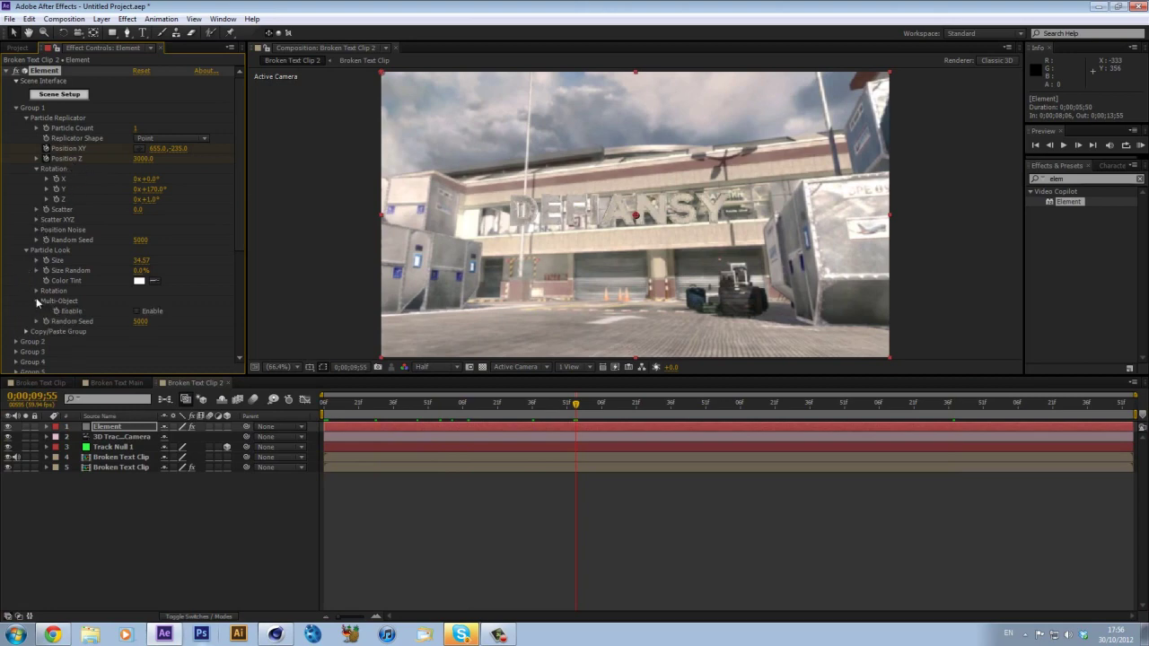
pyautogui.click(136, 311)
pyautogui.scroll(-5, 83, 317)
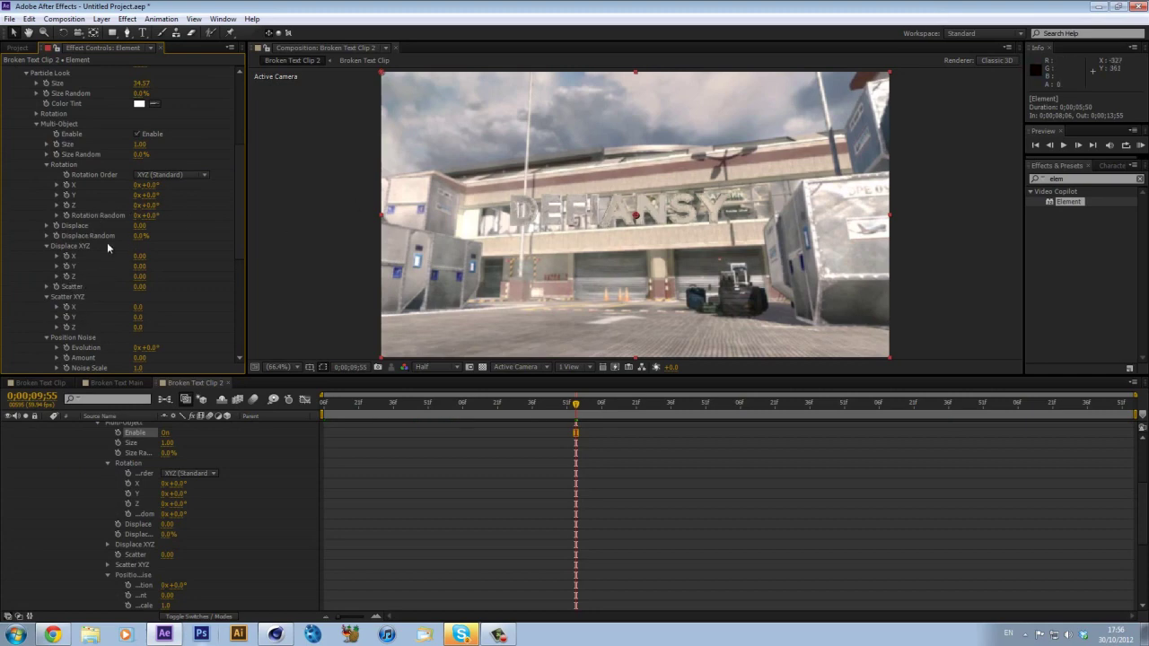
# Step: Add keyframes for Multi-Object Rotation Random and Scatter at 0;00;09;55 and reveal only the Element layer's keyframed properties
pyautogui.click(66, 215)
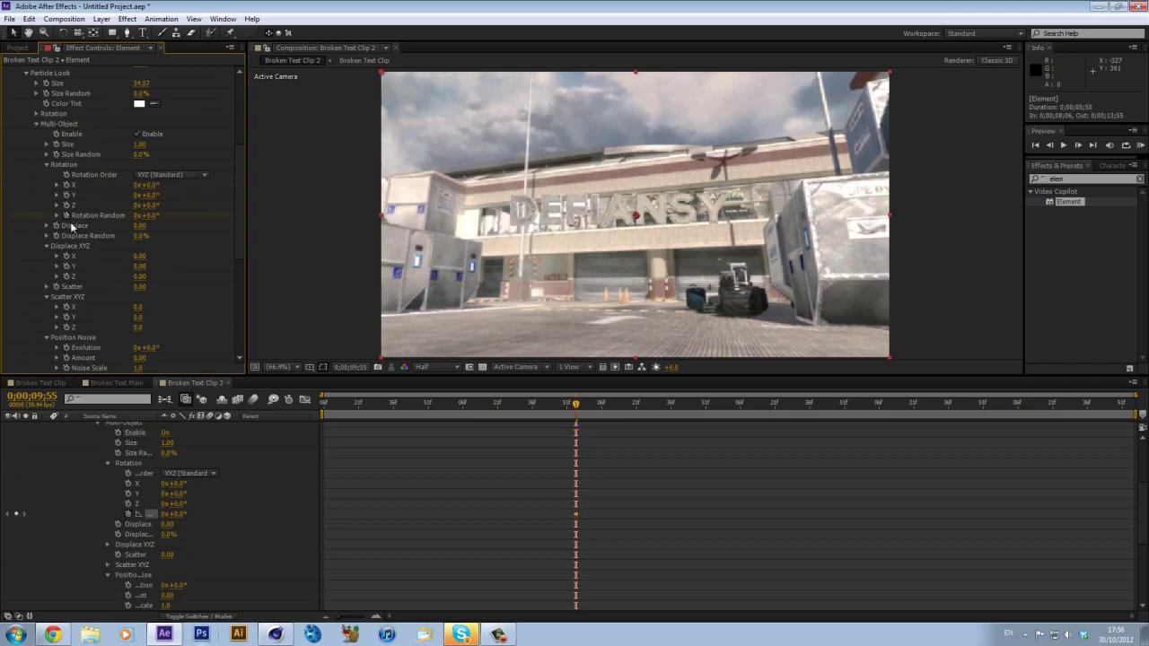
pyautogui.click(57, 286)
pyautogui.scroll(4, 575, 491)
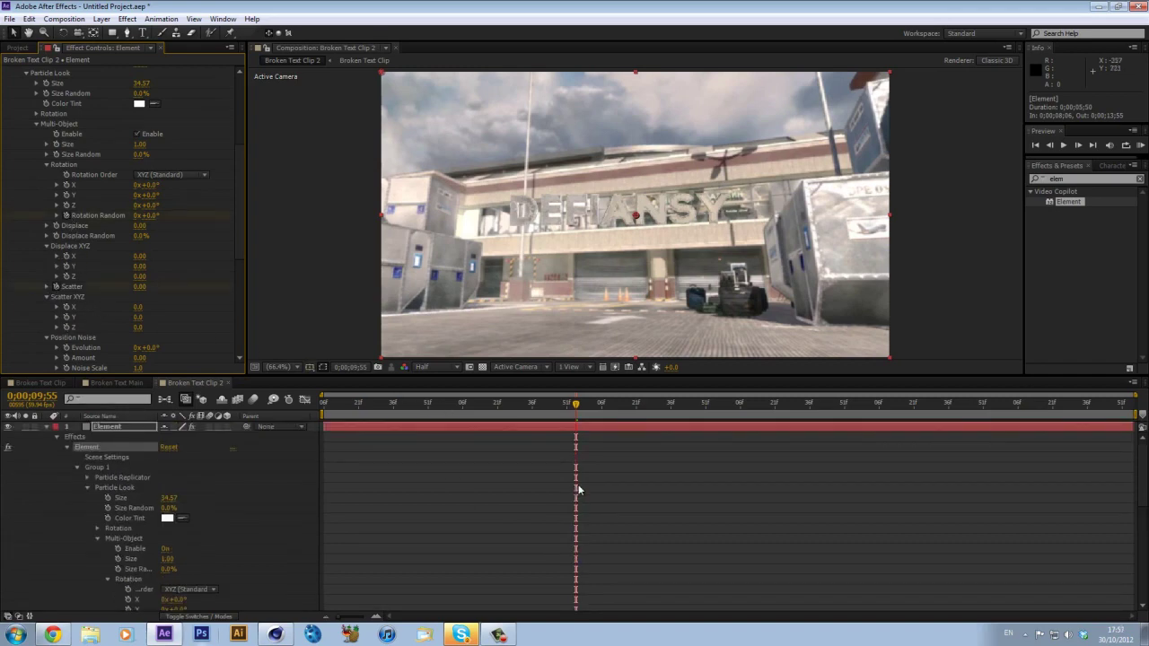
pyautogui.press('u')
# Step: At 0;00;08;06, set Rotation Random to 320° and Scatter to 22.18, and enable keyframing for Displace X at 0;00;09;55
pyautogui.click(325, 410)
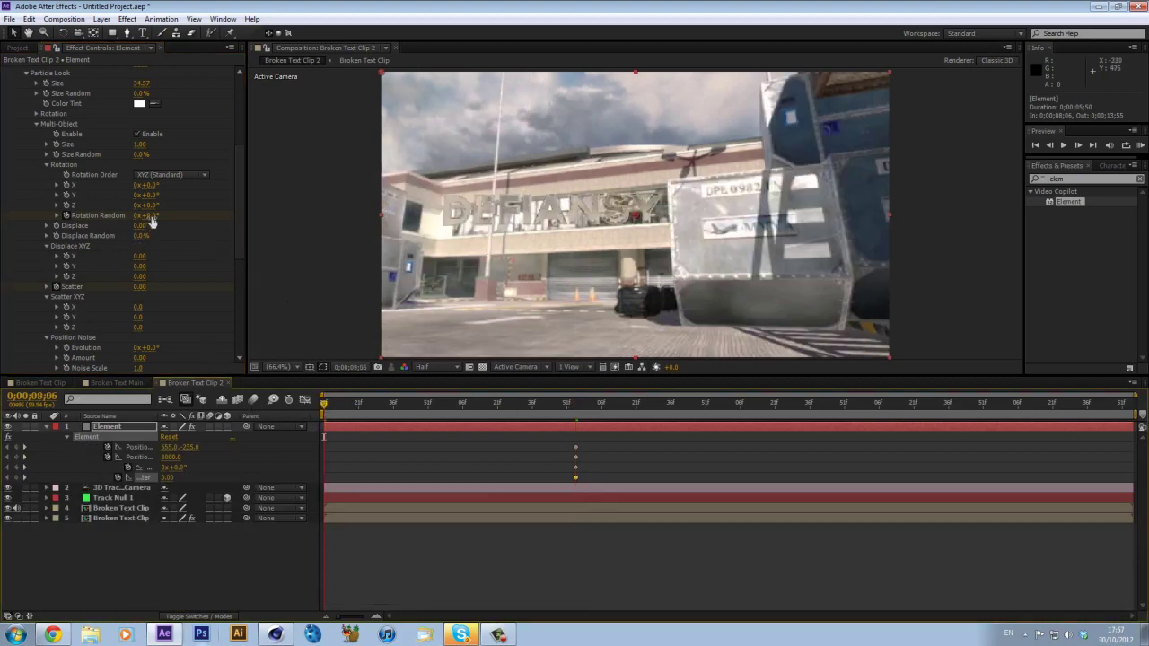
pyautogui.moveTo(153, 219); pyautogui.dragTo(168, 292)
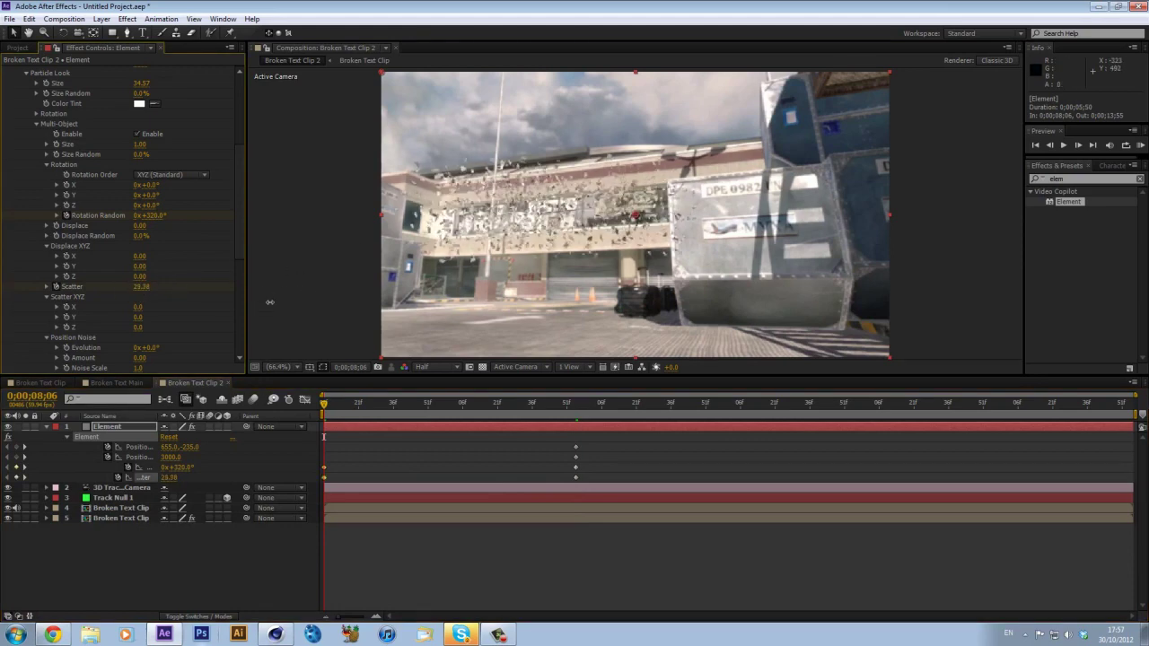
pyautogui.click(573, 402)
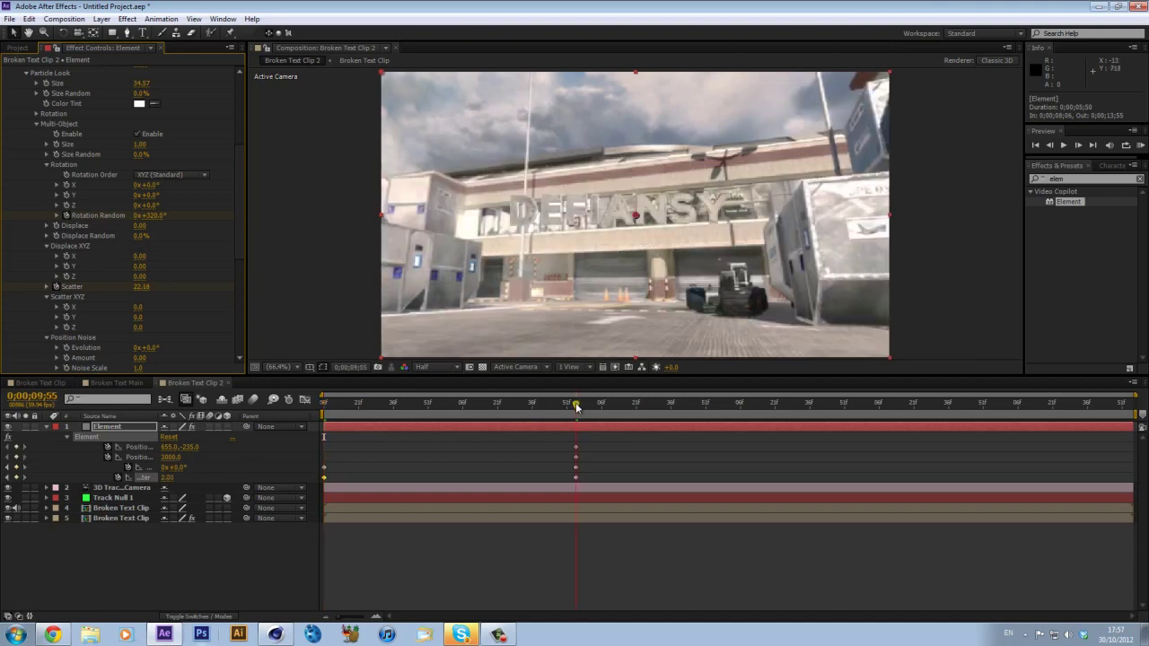
pyautogui.click(66, 260)
# Step: Back at 0;00;08;06, set Group 1's Position Z to 5410 and Position XY to 134, -510
pyautogui.moveTo(334, 409); pyautogui.dragTo(310, 413)
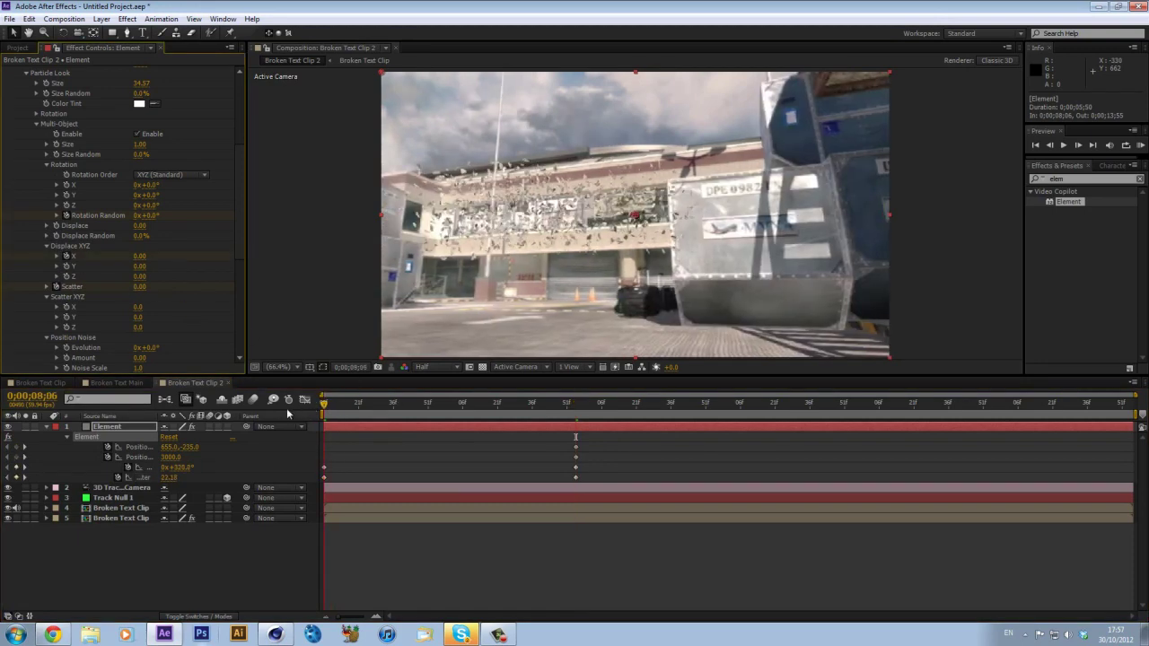
pyautogui.click(322, 424)
pyautogui.scroll(5, 156, 171)
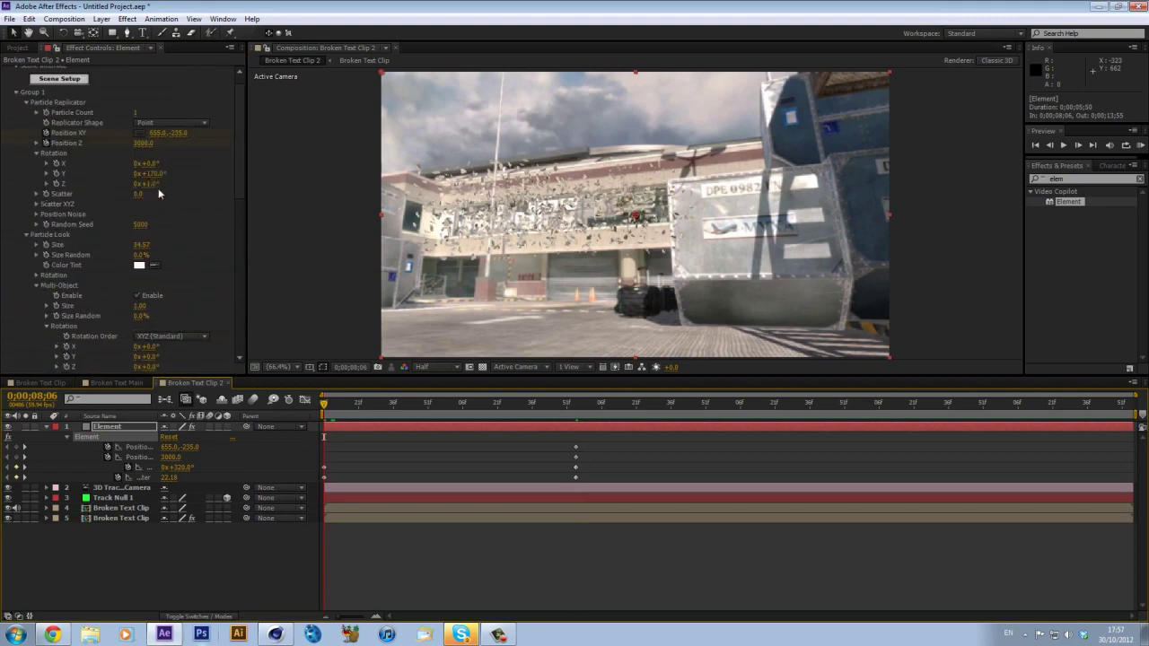
pyautogui.moveTo(143, 143); pyautogui.dragTo(302, 161)
pyautogui.moveTo(359, 409); pyautogui.dragTo(324, 408)
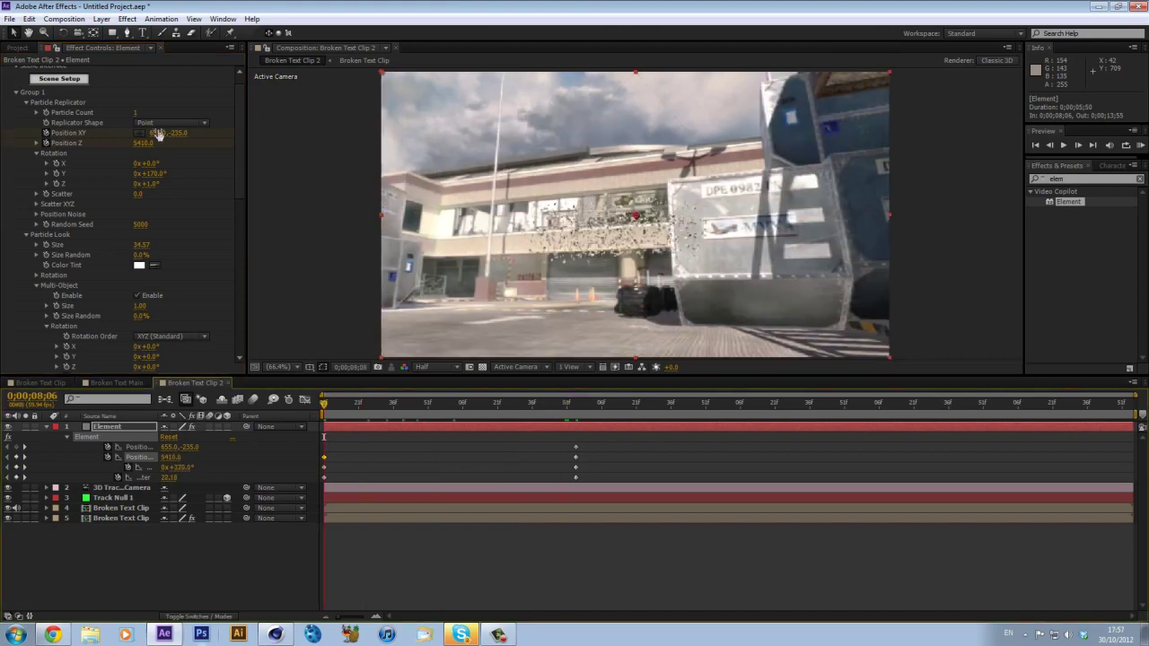
pyautogui.moveTo(177, 133); pyautogui.dragTo(9, 153)
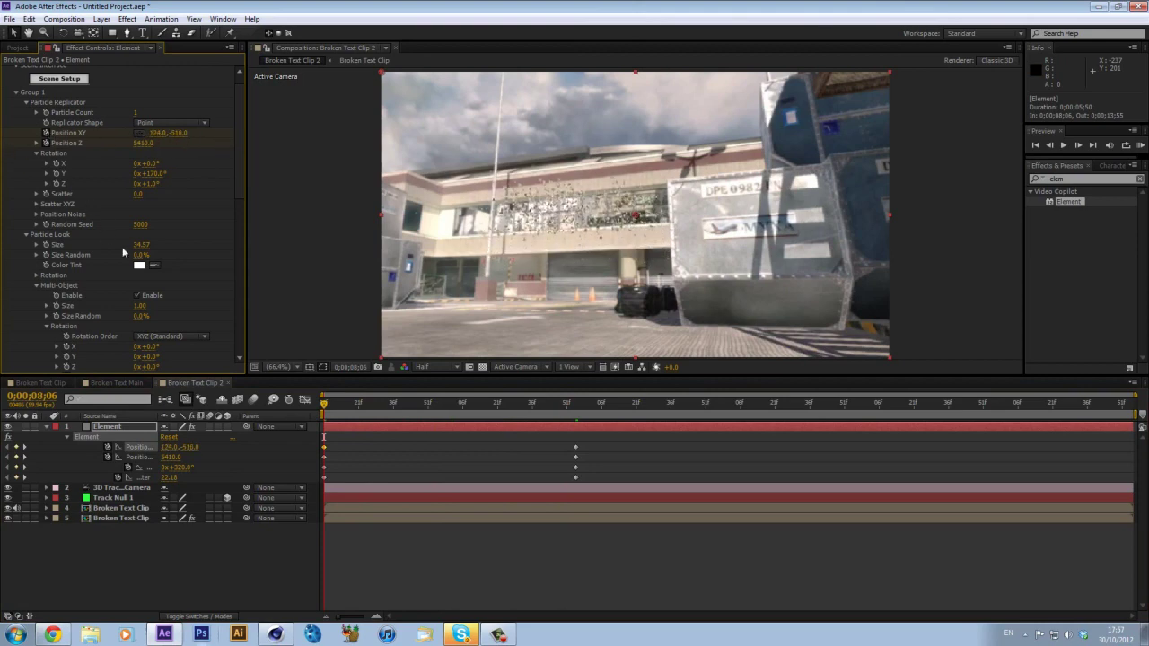
# Step: Reveal only the Element layer's keyframed properties in the timeline, including the Multi-Object Displace X property
pyautogui.scroll(-2, 162, 318)
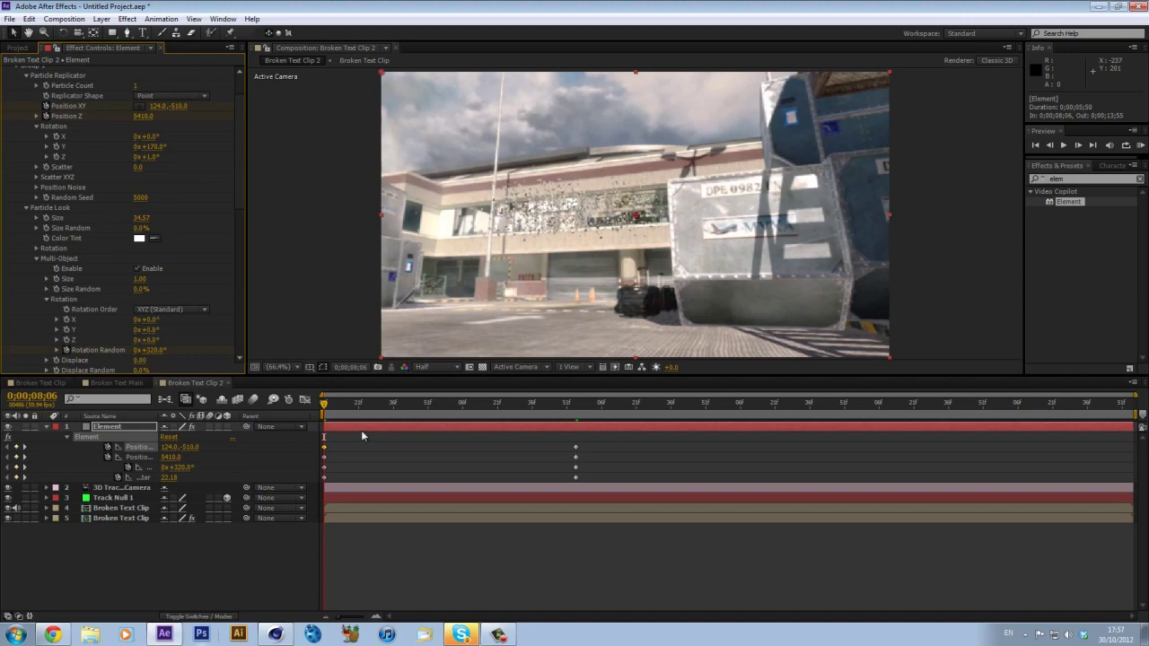
pyautogui.click(500, 428)
pyautogui.press('u')
pyautogui.press('u')
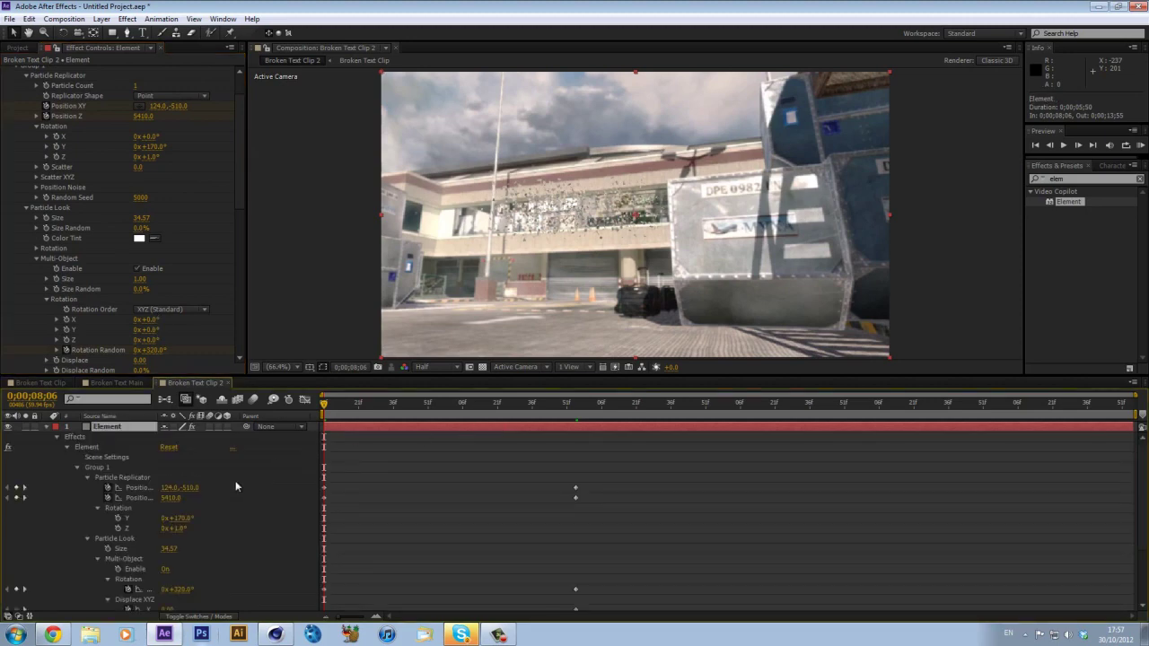
pyautogui.press('u')
pyautogui.press('u')
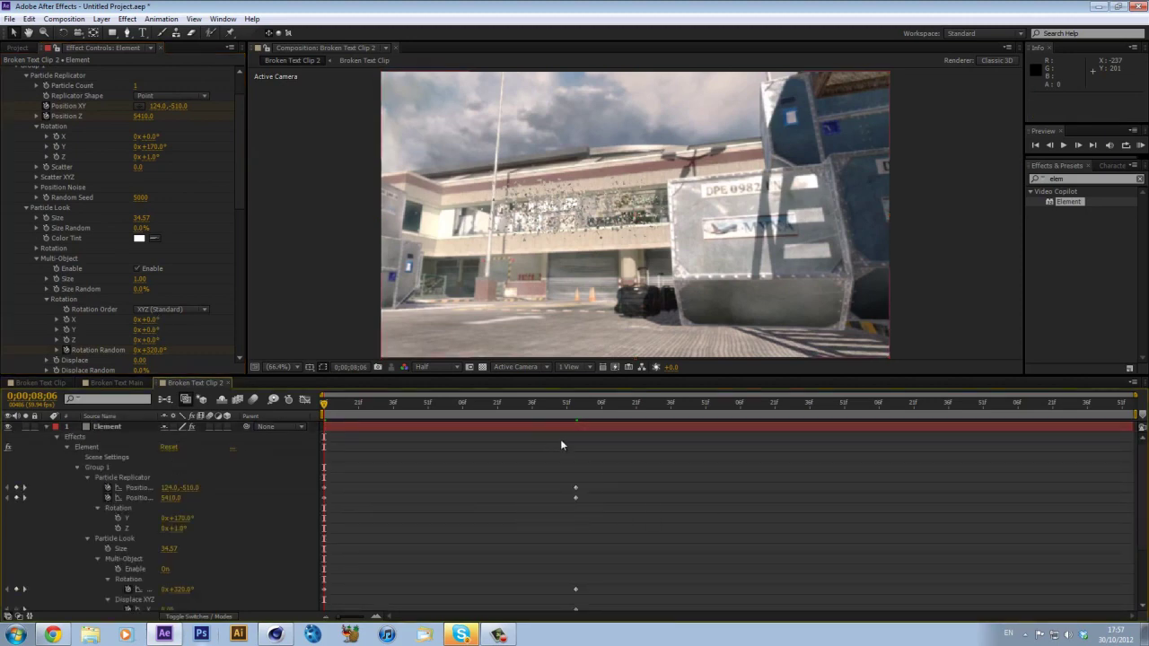
pyautogui.press('u')
pyautogui.press('u')
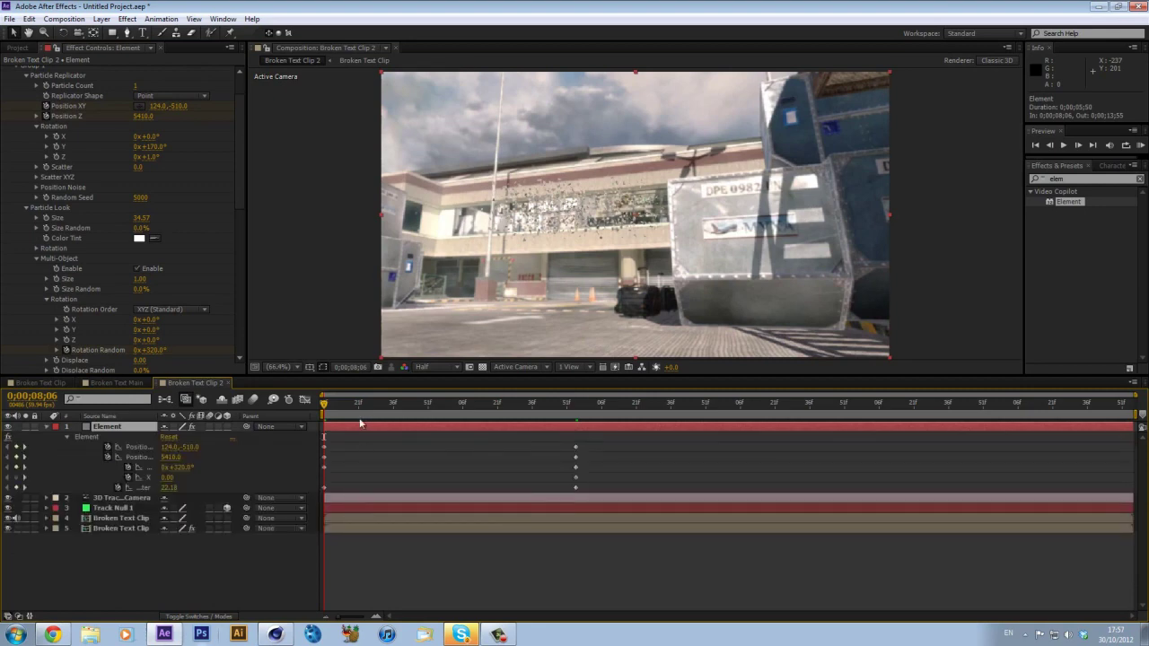
# Step: At 0;00;08;06, set Multi-Object Displace X to 1.05 and enlarge the Particle Look Size to 43.87
pyautogui.moveTo(182, 477); pyautogui.dragTo(286, 496)
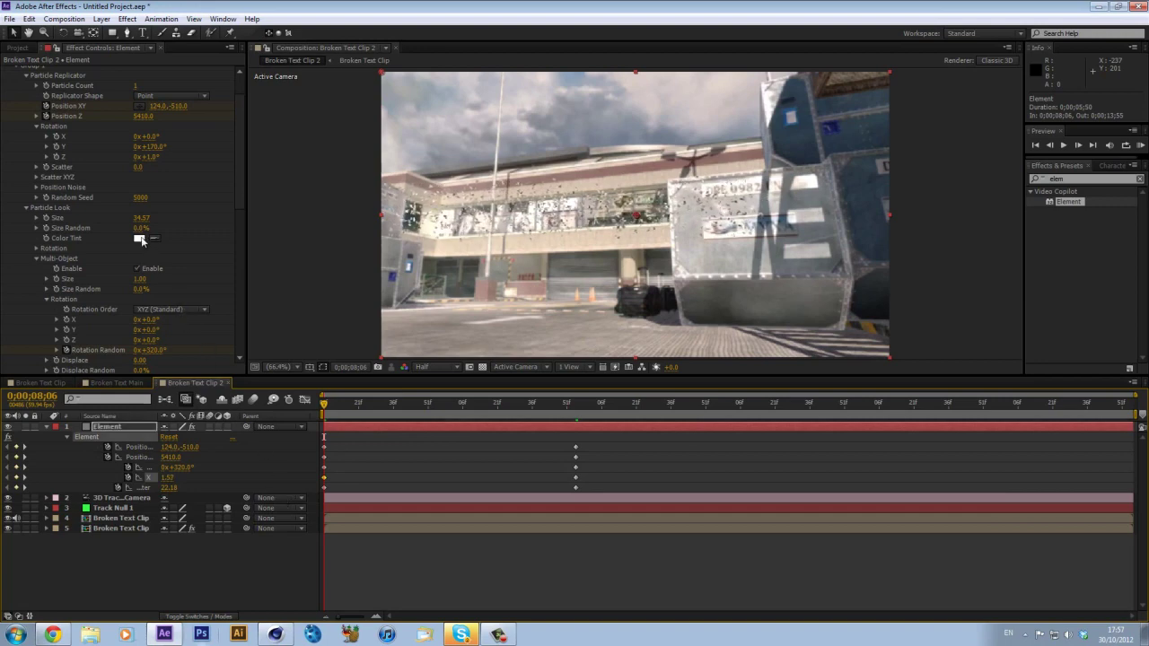
pyautogui.moveTo(141, 221); pyautogui.dragTo(230, 250)
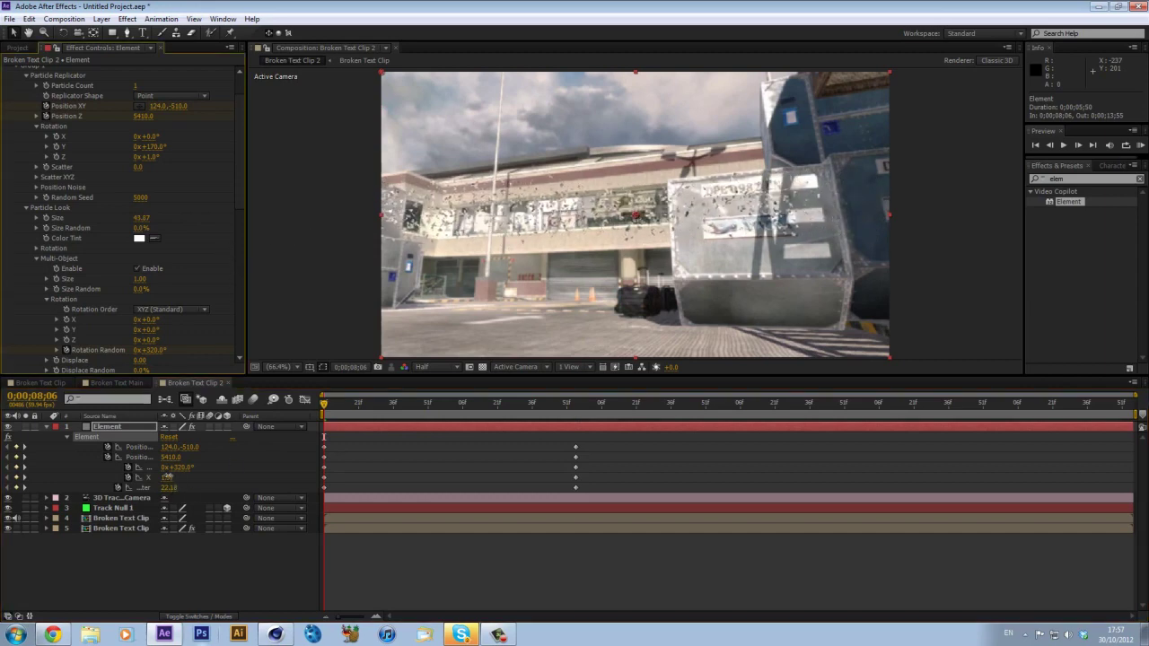
pyautogui.moveTo(167, 477); pyautogui.dragTo(135, 489)
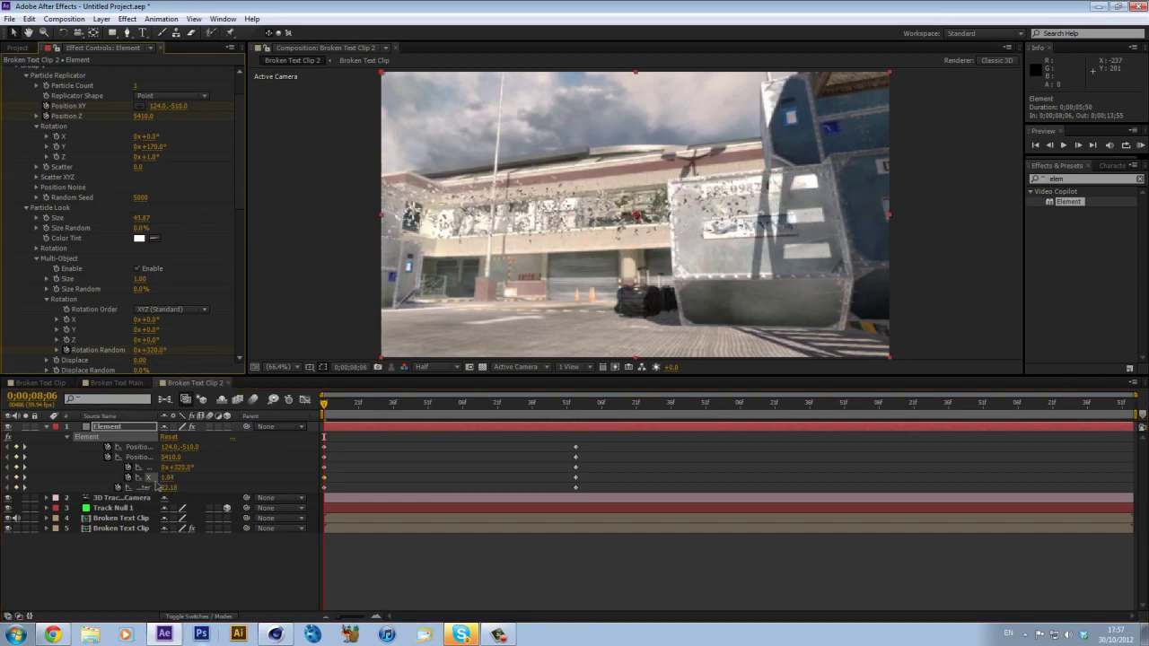
# Step: At 0;00;08;06, set Group 1's Position XY to 704, -577 and the Multi-Object Scatter to 28.80
pyautogui.moveTo(158, 105); pyautogui.dragTo(258, 102)
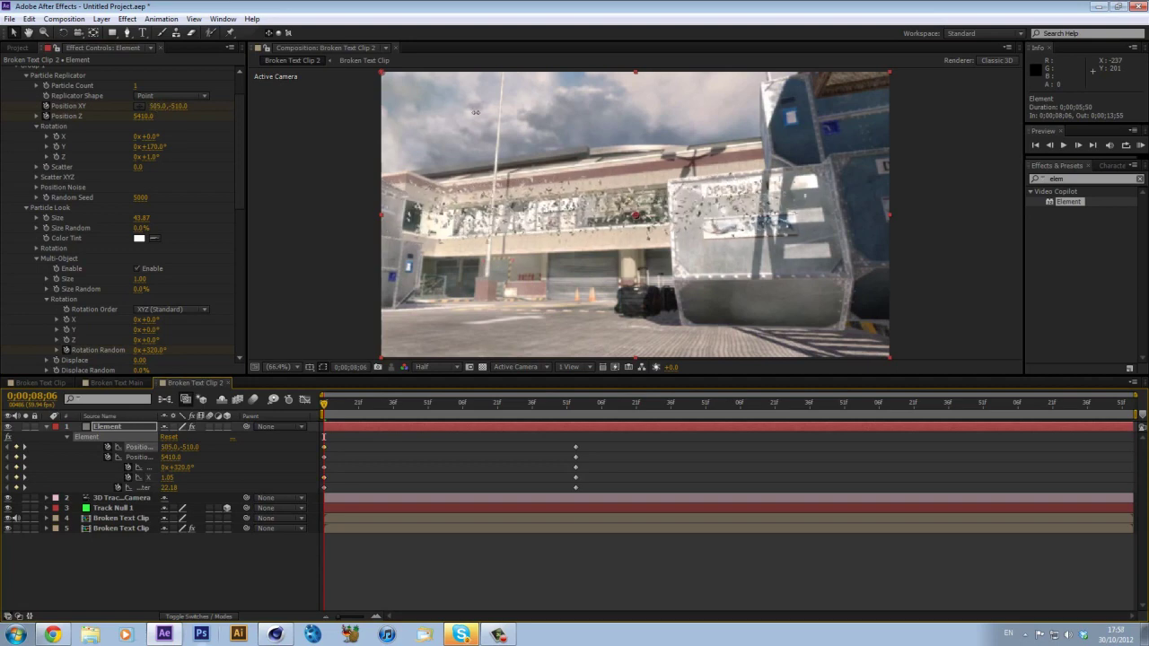
pyautogui.moveTo(475, 112); pyautogui.dragTo(378, 115)
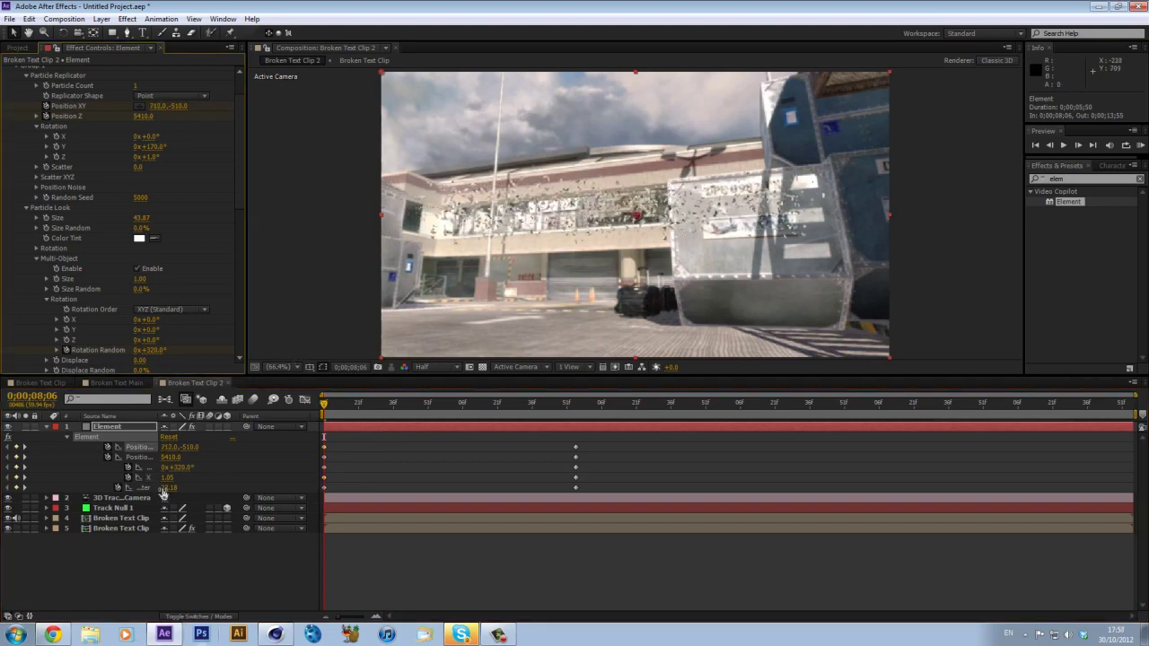
pyautogui.moveTo(161, 491); pyautogui.dragTo(183, 489)
pyautogui.moveTo(282, 490); pyautogui.dragTo(465, 477)
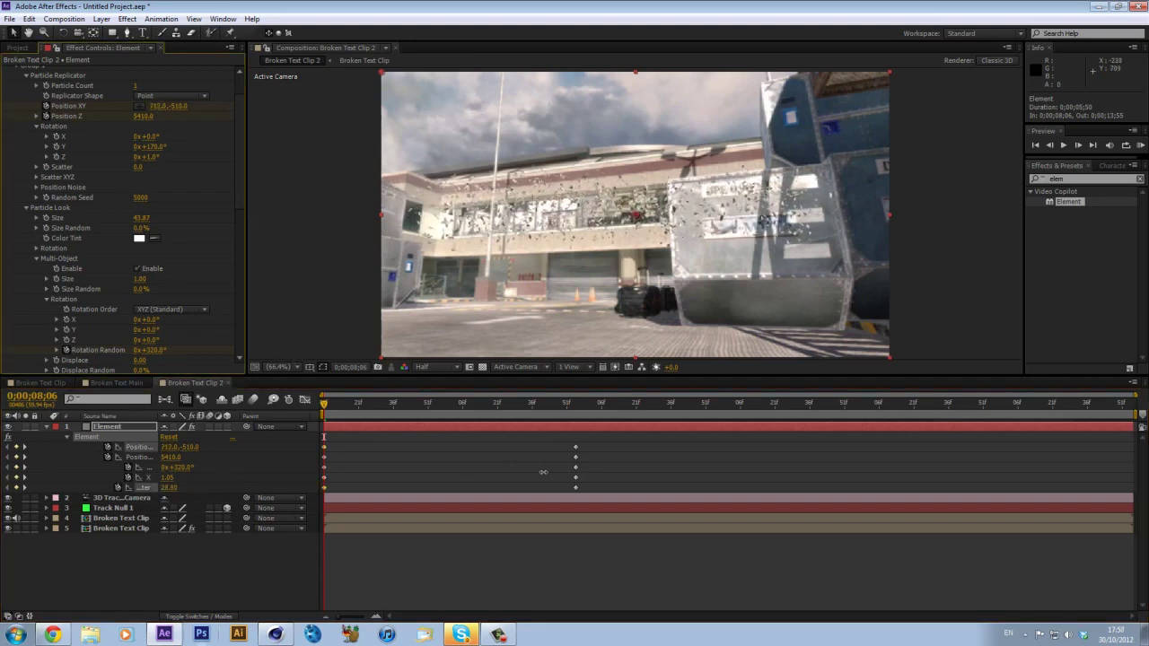
pyautogui.moveTo(178, 106); pyautogui.dragTo(121, 126)
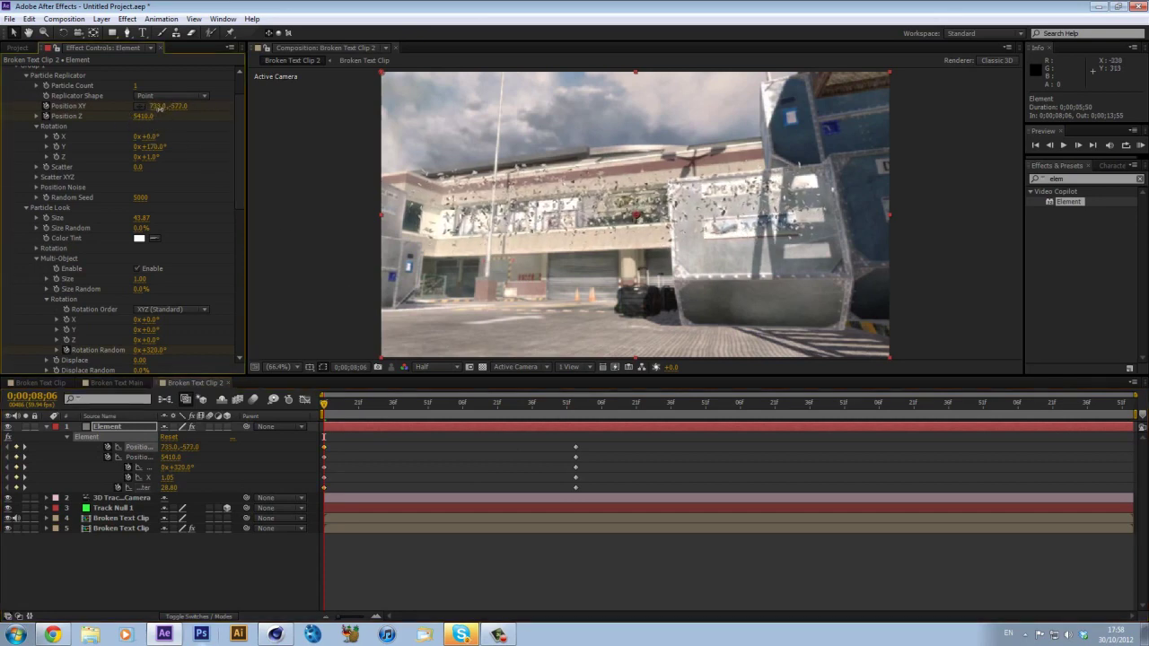
# Step: At 0;00;09;55, set Group 1's Rotation X to -5°, undo the last value change and return to 0;00;08;06
pyautogui.moveTo(319, 404); pyautogui.dragTo(576, 426)
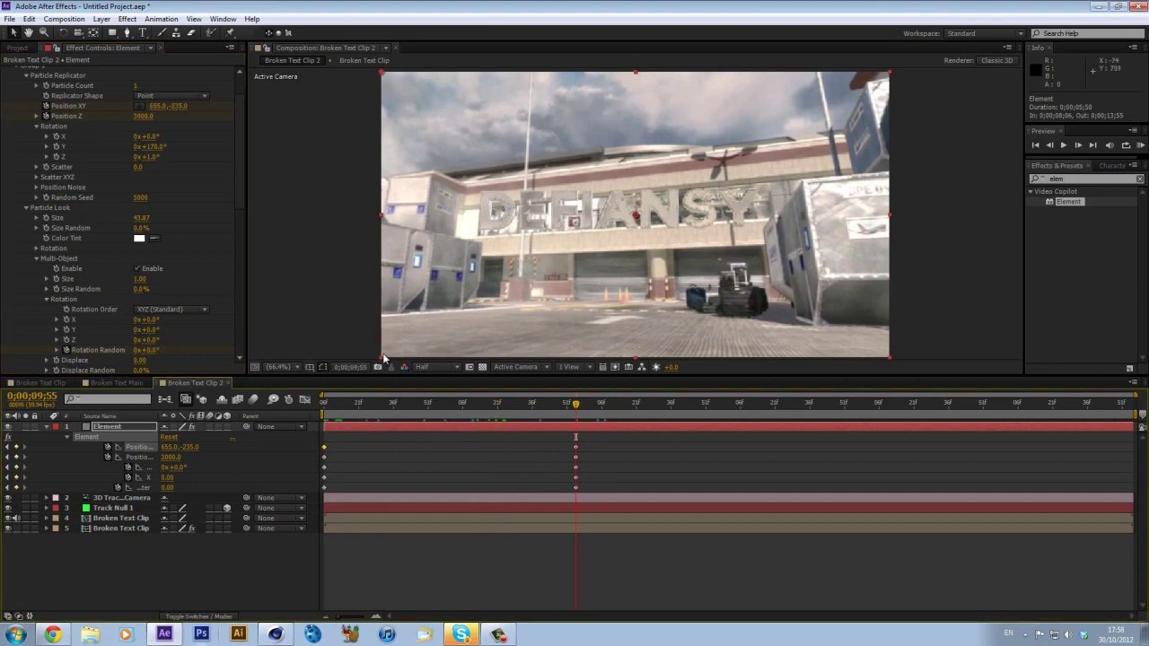
pyautogui.moveTo(149, 156)
pyautogui.mouseDown()
pyautogui.moveTo(170, 146)
pyautogui.moveTo(140, 136)
pyautogui.mouseUp()
pyautogui.hotkey('ctrl', 'z')
pyautogui.click(332, 405)
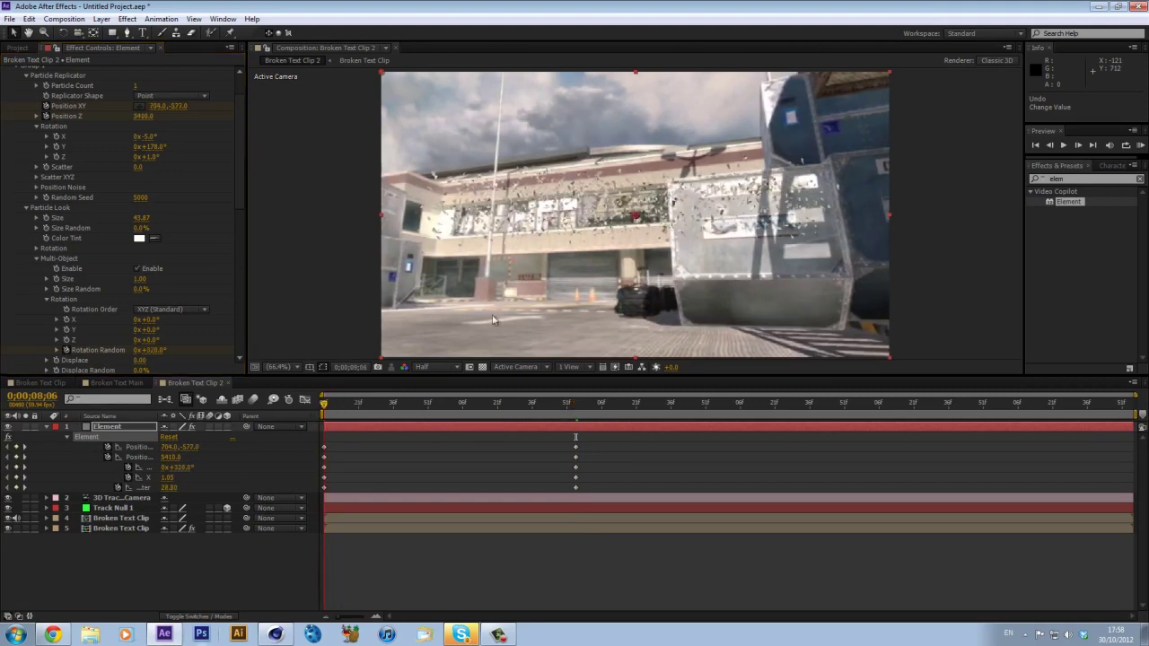
# Step: Scrub the composition from 0;00;08;06 to 0;00;10;23 to examine how the scattered pieces assemble into the word
pyautogui.click(107, 520)
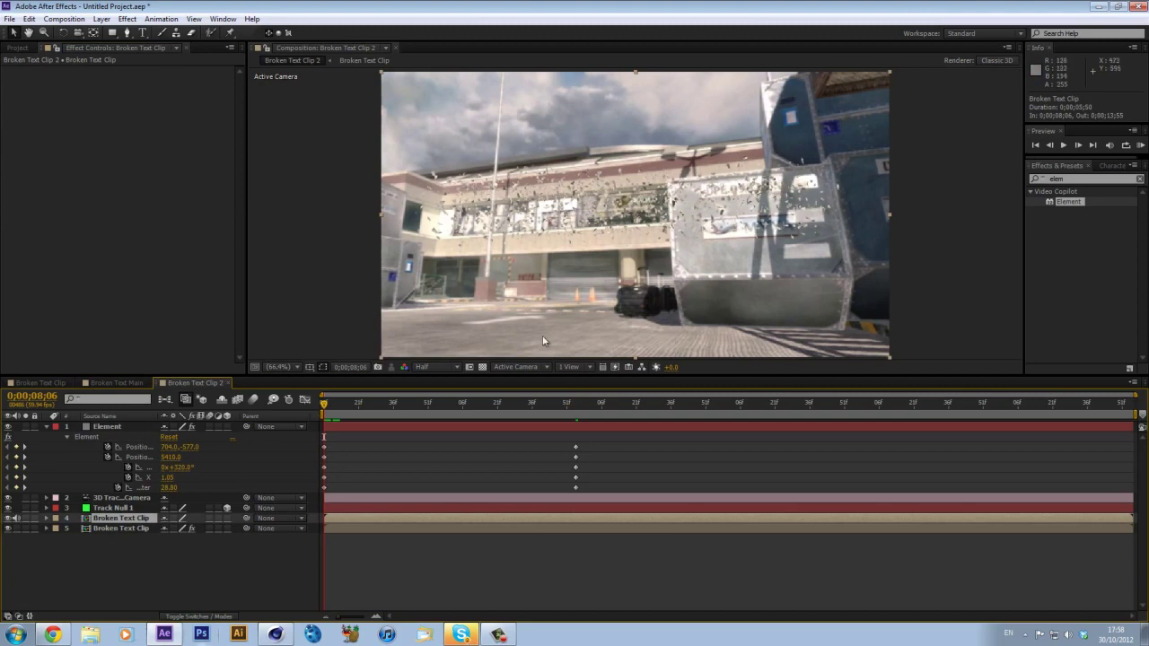
pyautogui.moveTo(358, 407); pyautogui.dragTo(410, 406)
pyautogui.moveTo(500, 421); pyautogui.dragTo(585, 423)
pyautogui.click(640, 419)
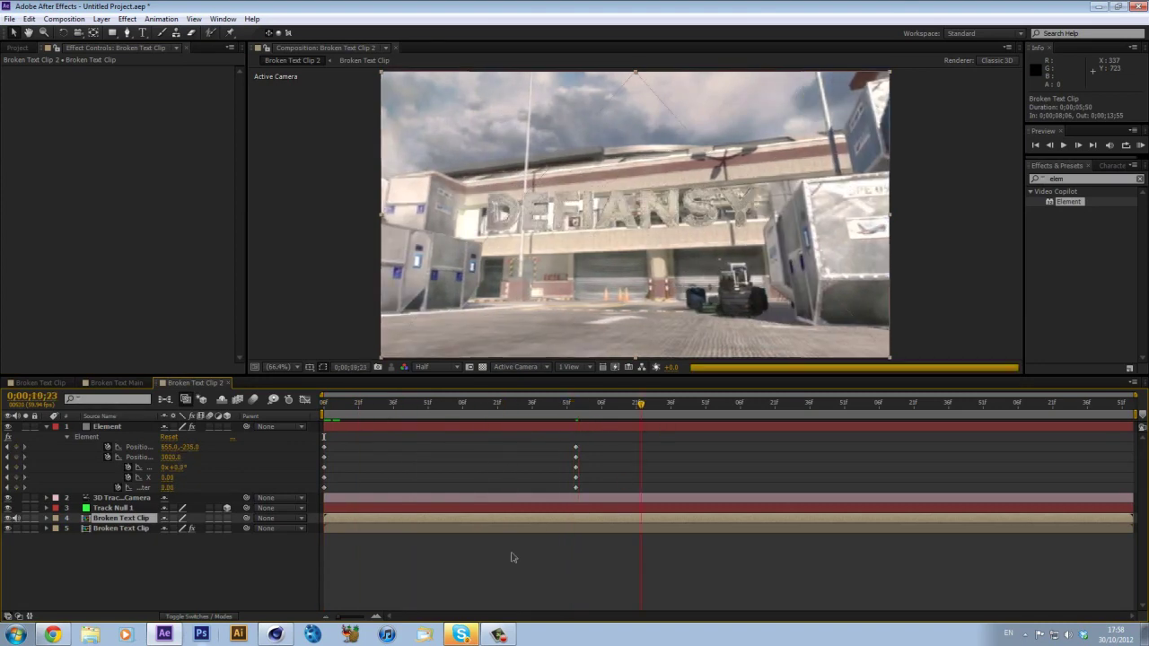
pyautogui.click(492, 637)
pyautogui.click(492, 637)
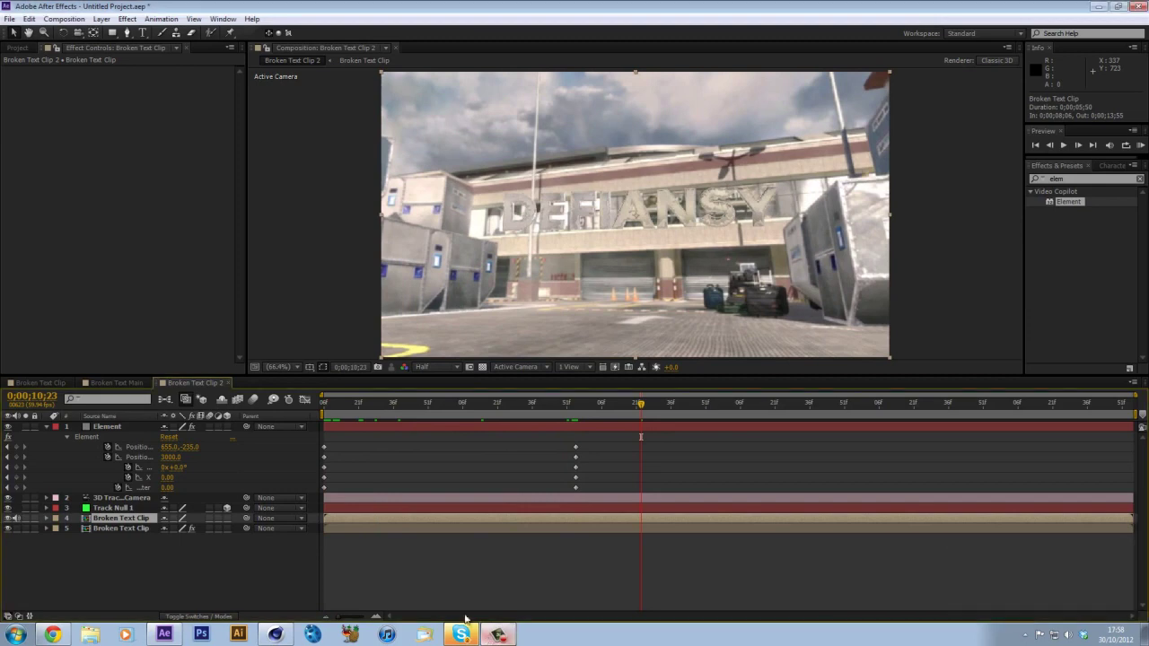
pyautogui.click(329, 410)
pyautogui.moveTo(329, 410); pyautogui.dragTo(533, 415)
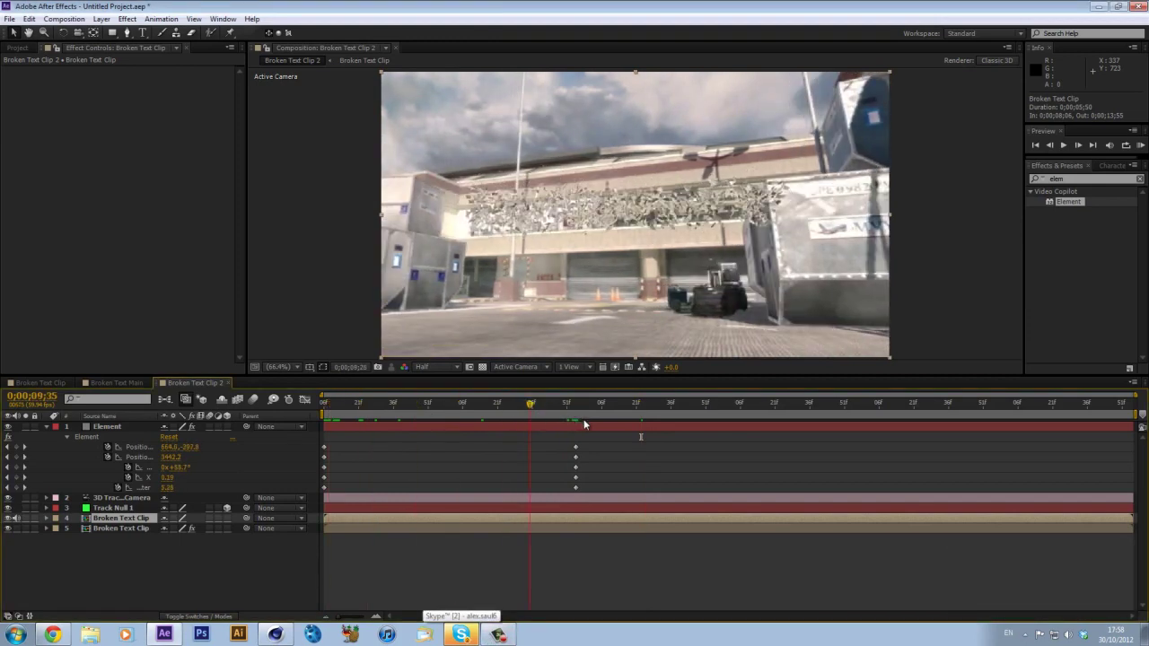
# Step: At 0;00;09;54, add a new parallel light to the composition with its current settings
pyautogui.click(572, 404)
pyautogui.moveTo(572, 404); pyautogui.dragTo(572, 421)
pyautogui.click(101, 19)
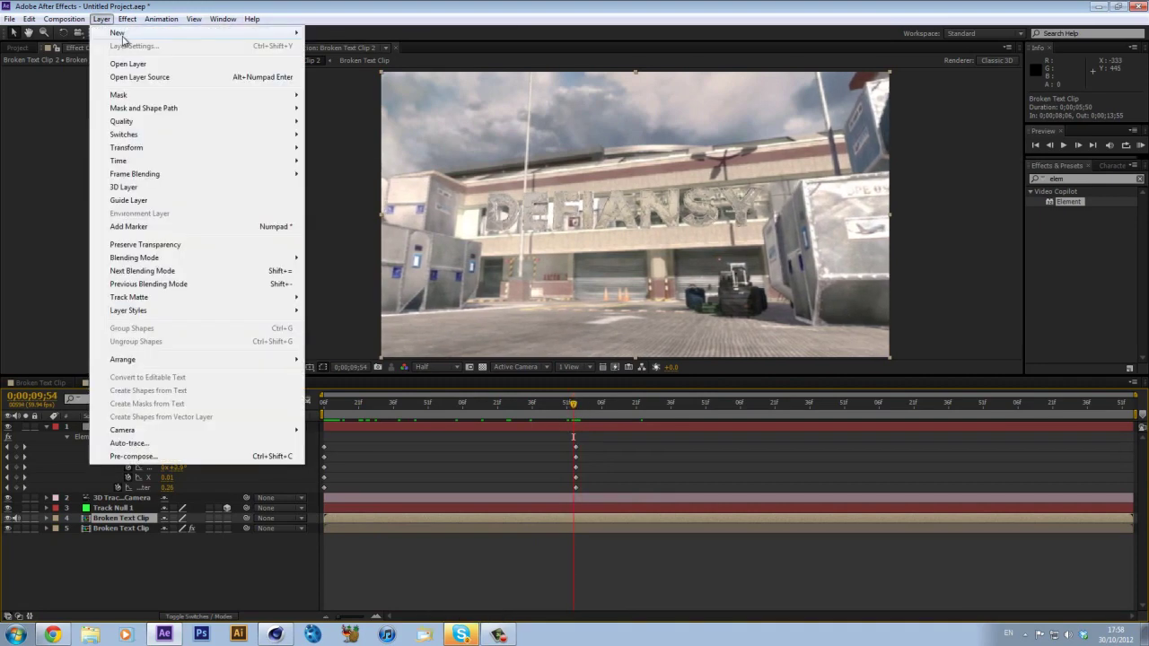
pyautogui.moveTo(116, 33)
pyautogui.click(354, 60)
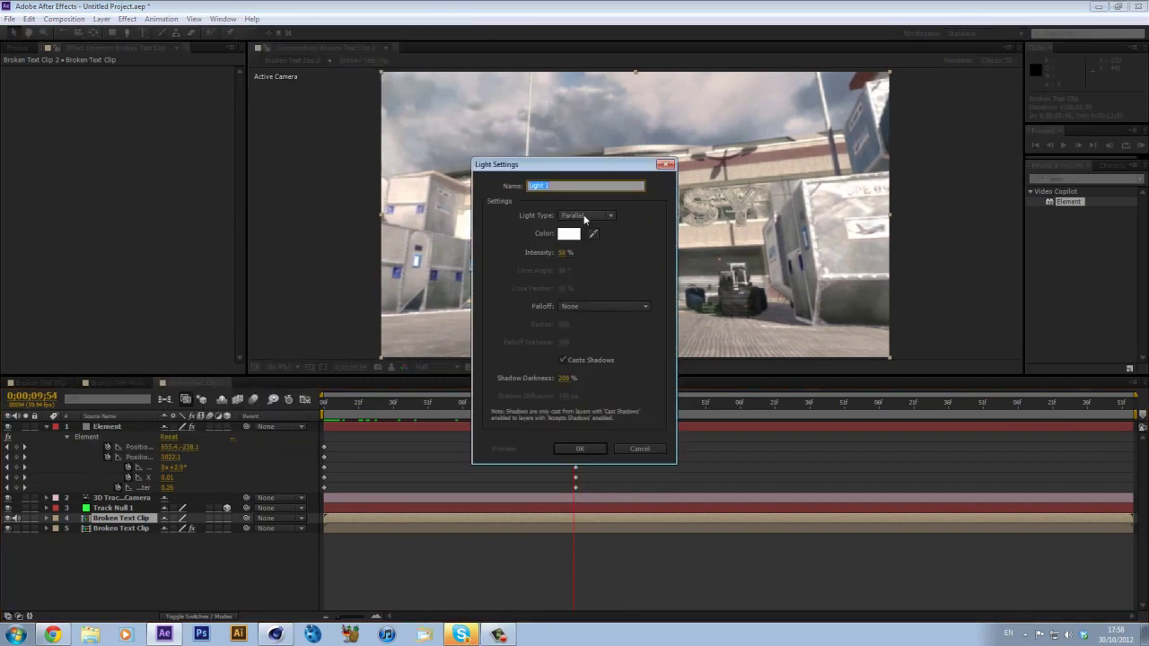
pyautogui.click(577, 448)
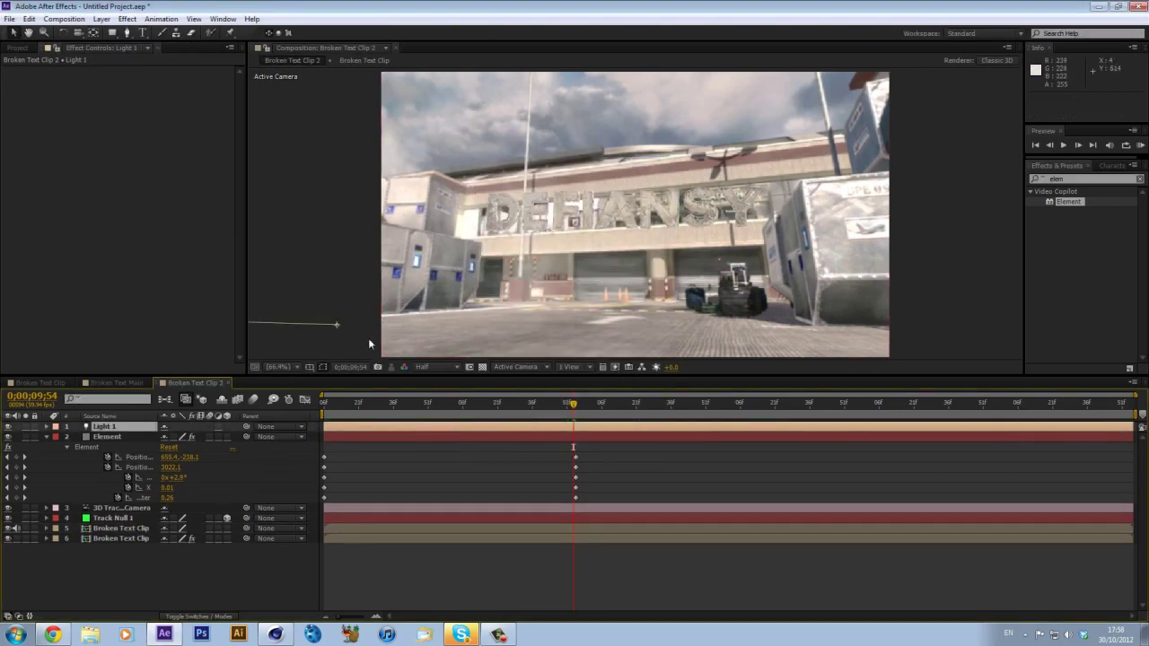
# Step: Move the parallel light above the text to about 1312, -27, -330 and restore the enlarged composition view
pyautogui.press(',')
pyautogui.press(',')
pyautogui.press(',')
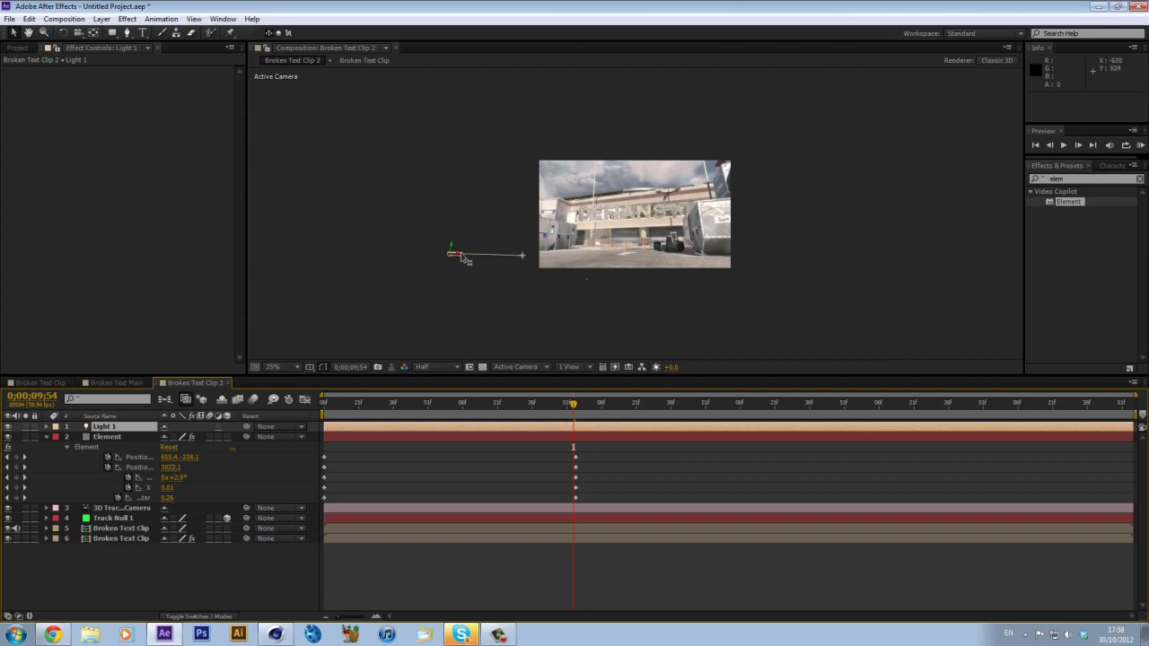
pyautogui.moveTo(473, 258); pyautogui.dragTo(622, 167)
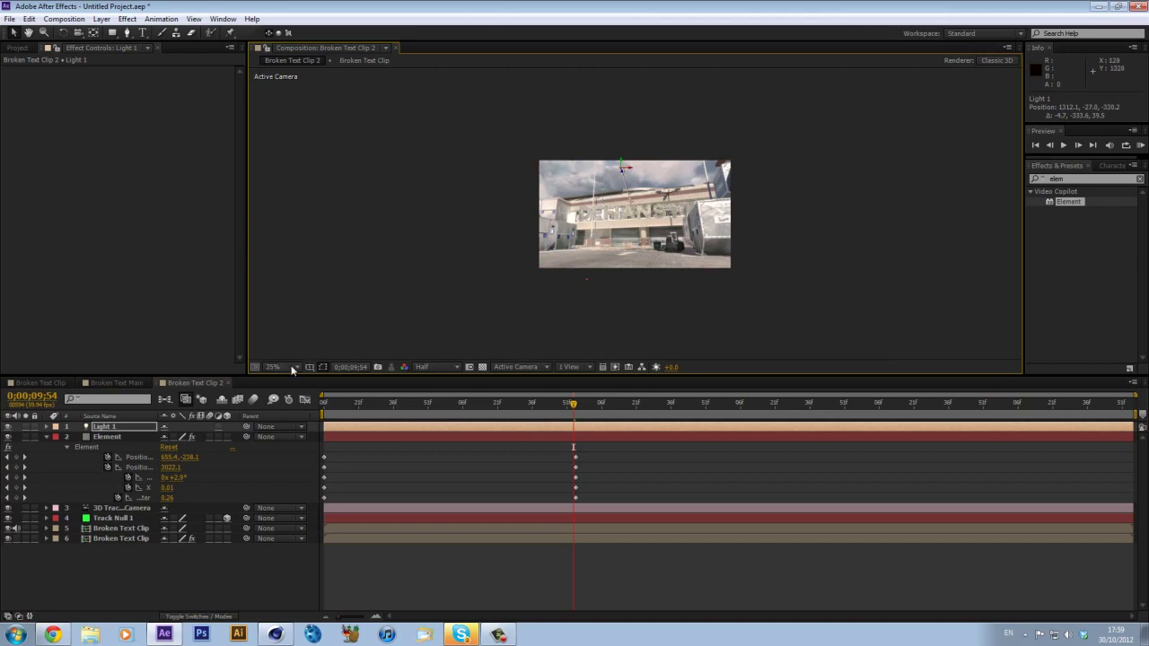
pyautogui.click(294, 368)
pyautogui.click(297, 392)
# Step: Add a second light of type Ambient and check the lit text across the assembly animation
pyautogui.click(102, 19)
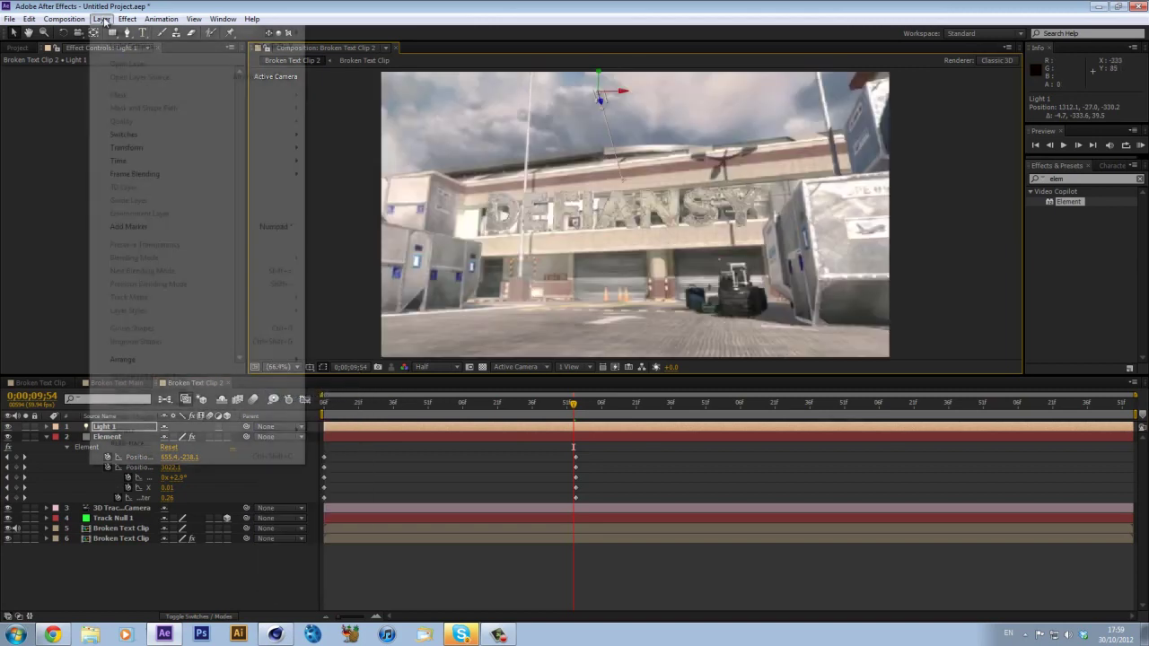
pyautogui.moveTo(135, 32)
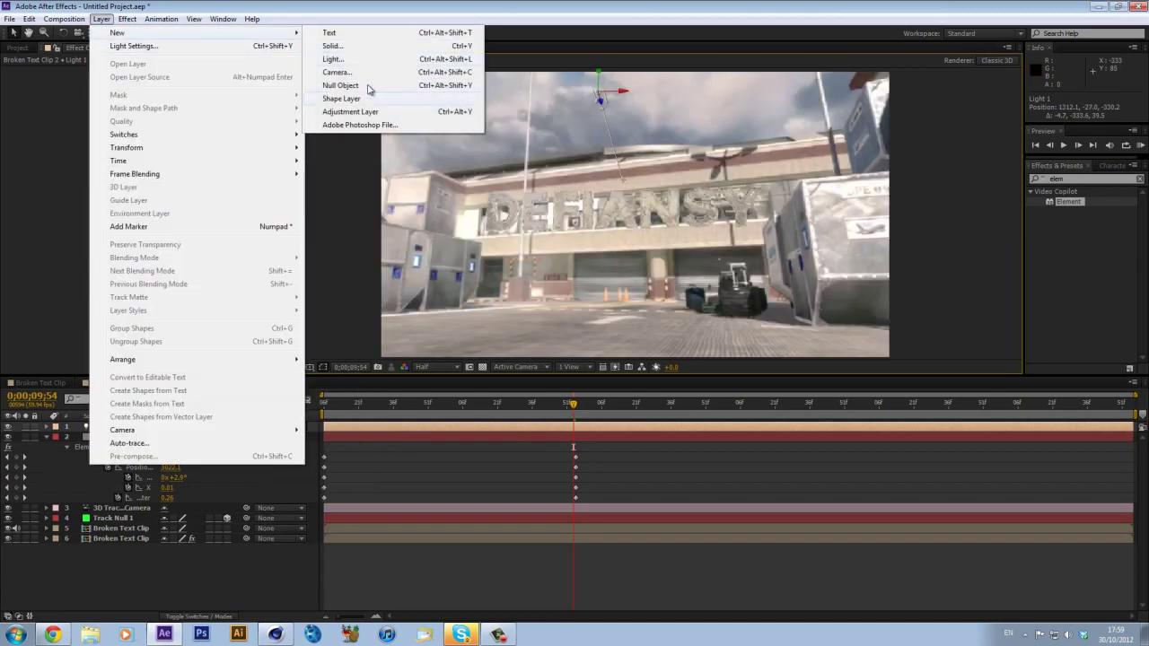
pyautogui.click(370, 60)
pyautogui.click(593, 216)
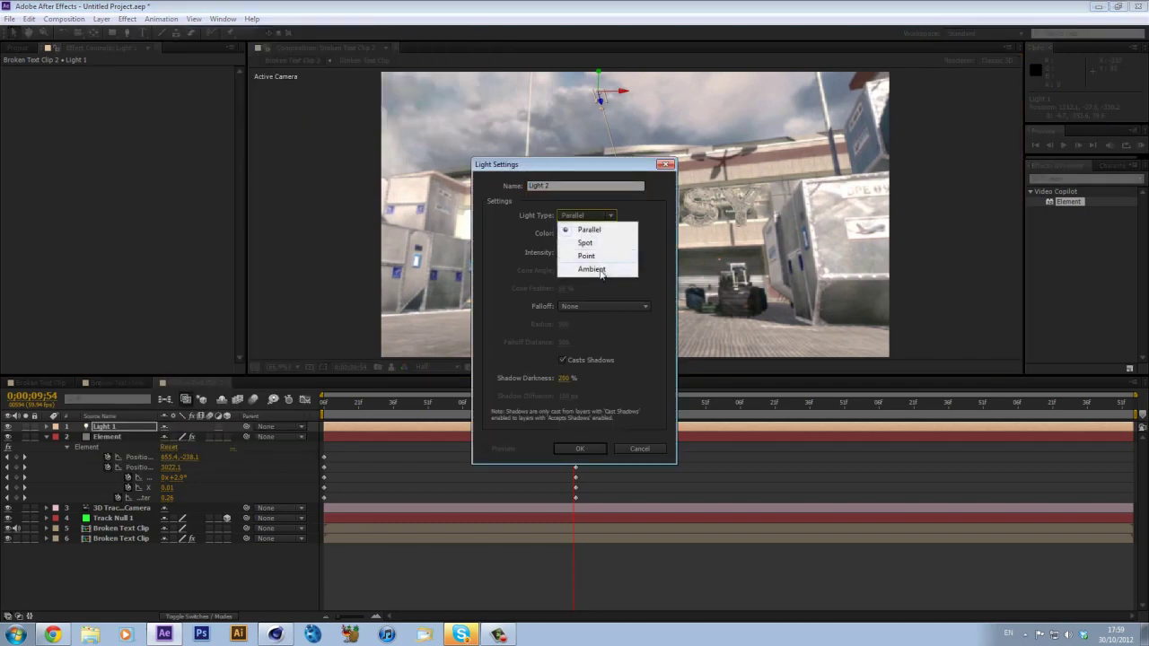
pyautogui.click(592, 270)
pyautogui.click(579, 449)
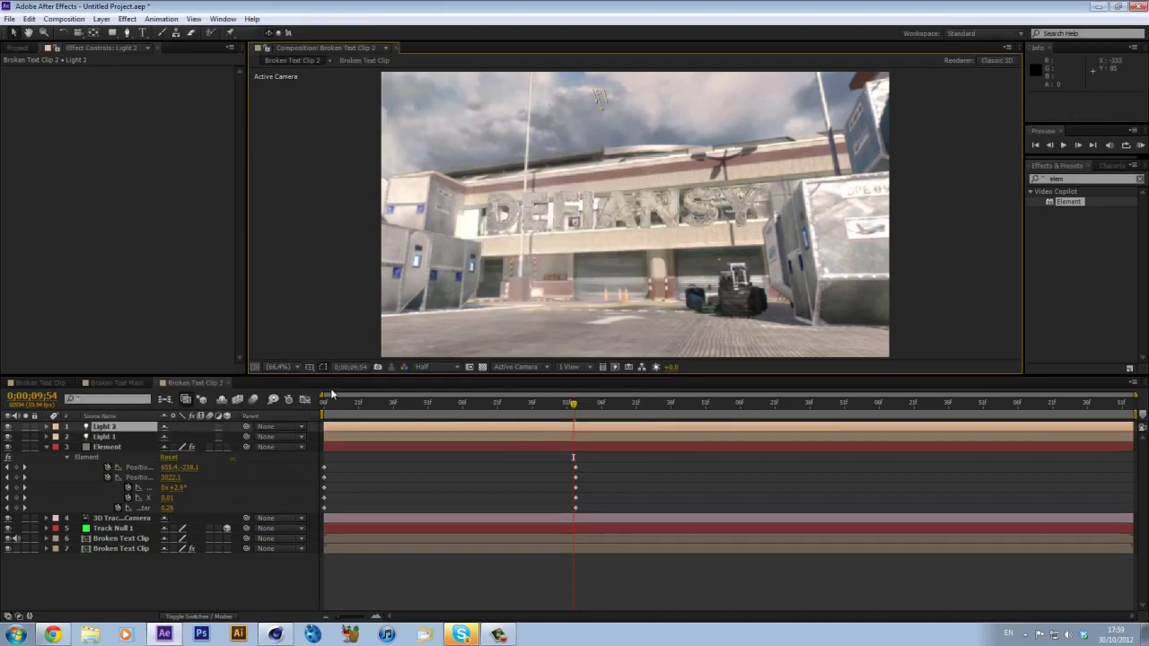
pyautogui.click(388, 404)
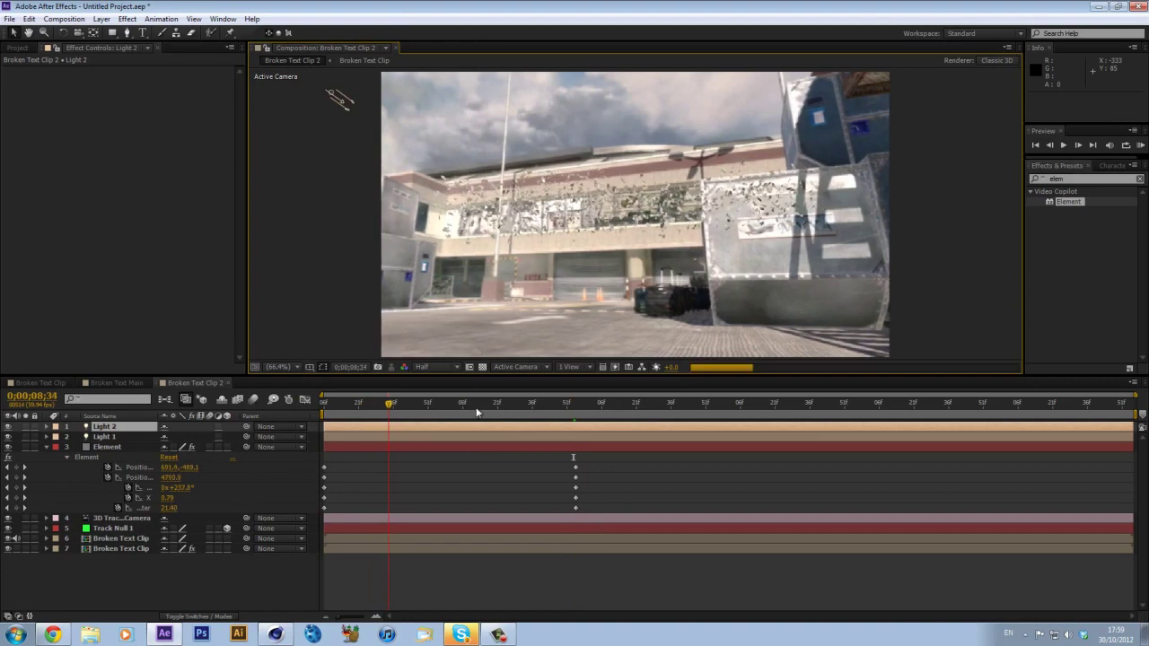
pyautogui.moveTo(393, 404); pyautogui.dragTo(626, 418)
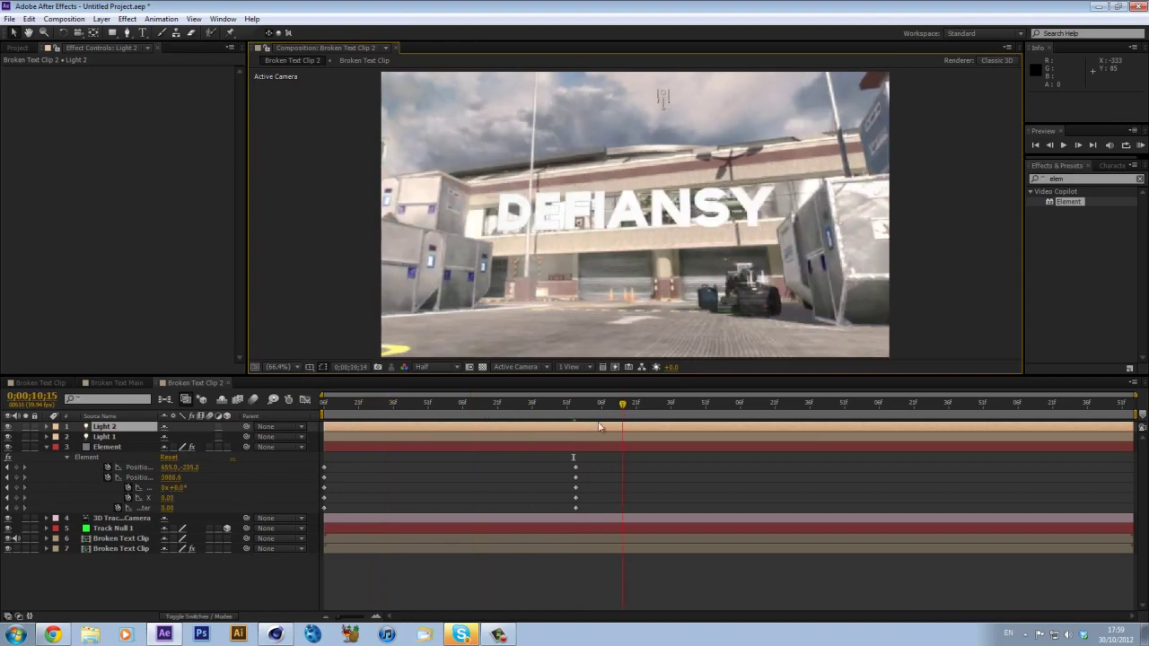
# Step: Apply Easy Ease Out to all of Element's keyframes at 0;00;08;06 and check the resulting motion
pyautogui.press('Home')
pyautogui.moveTo(319, 458); pyautogui.dragTo(327, 513)
pyautogui.rightClick(326, 511)
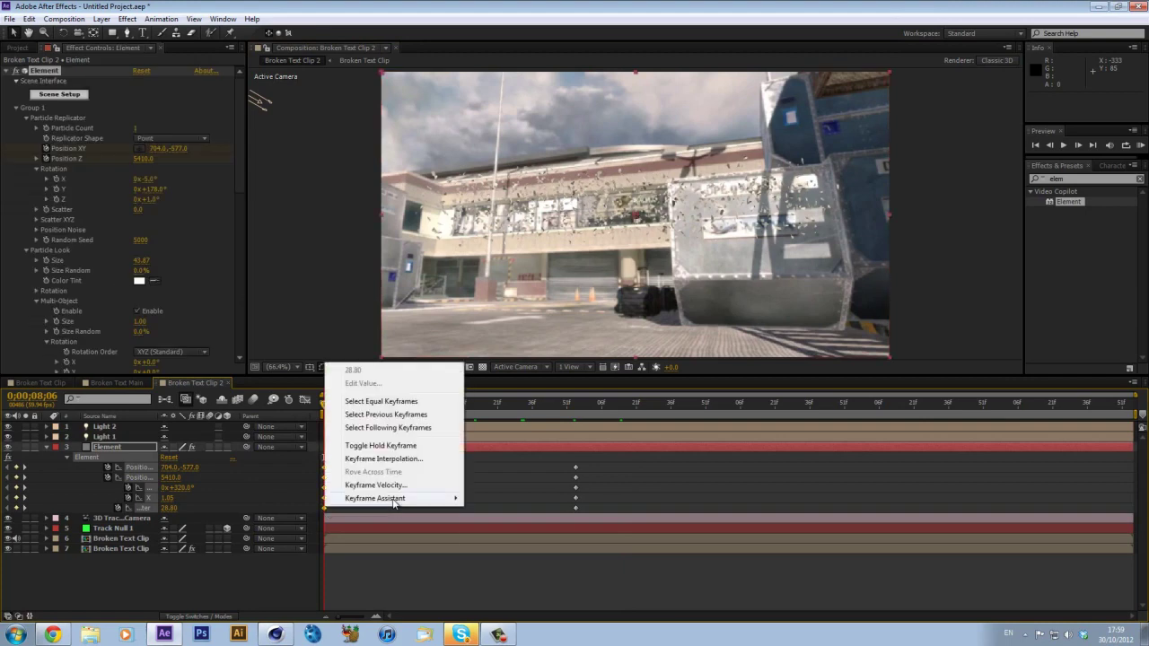
pyautogui.moveTo(395, 500)
pyautogui.click(523, 553)
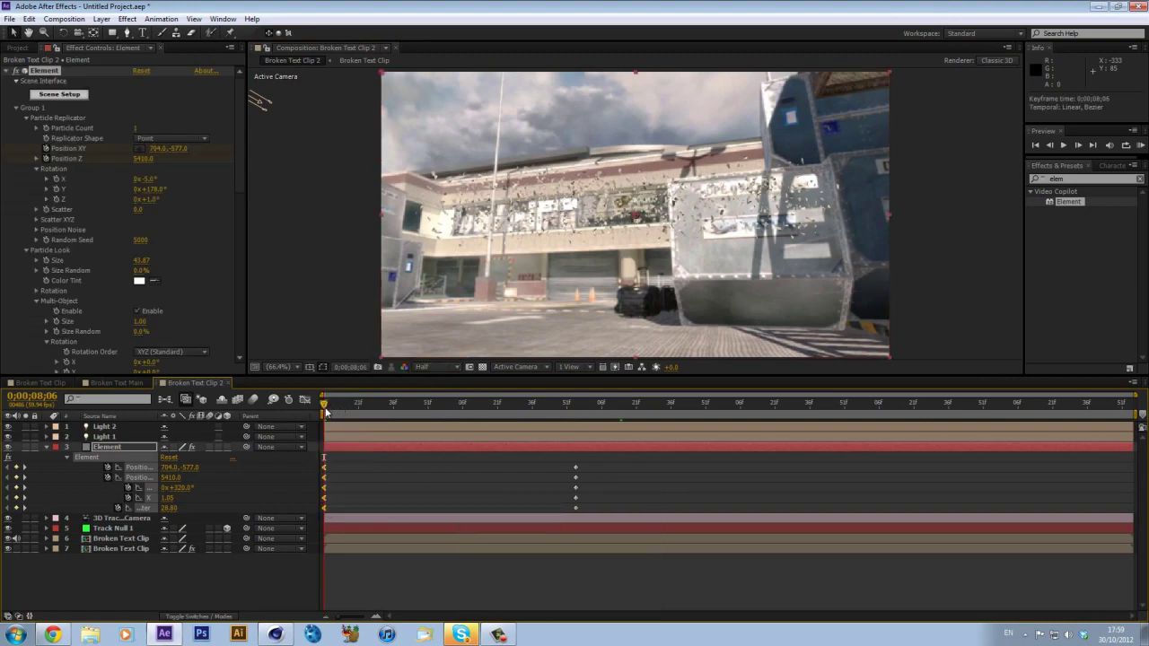
pyautogui.moveTo(326, 410); pyautogui.dragTo(504, 413)
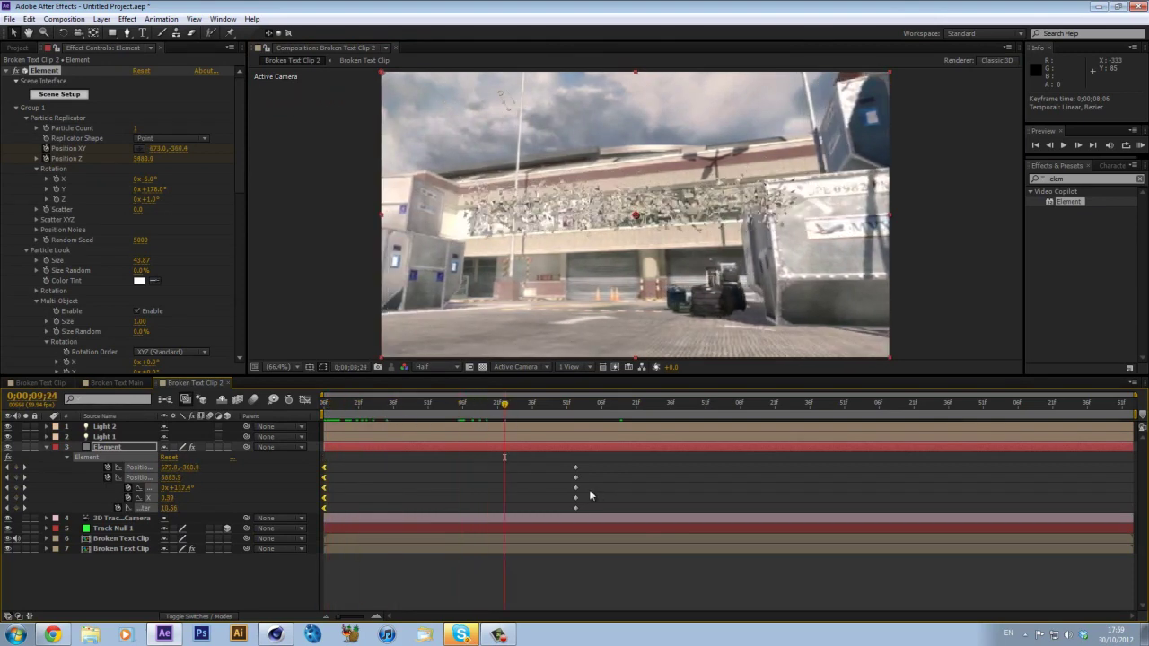
# Step: Apply Easy Ease In to all of Element's keyframes at 0;00;09;55
pyautogui.moveTo(569, 466); pyautogui.dragTo(579, 518)
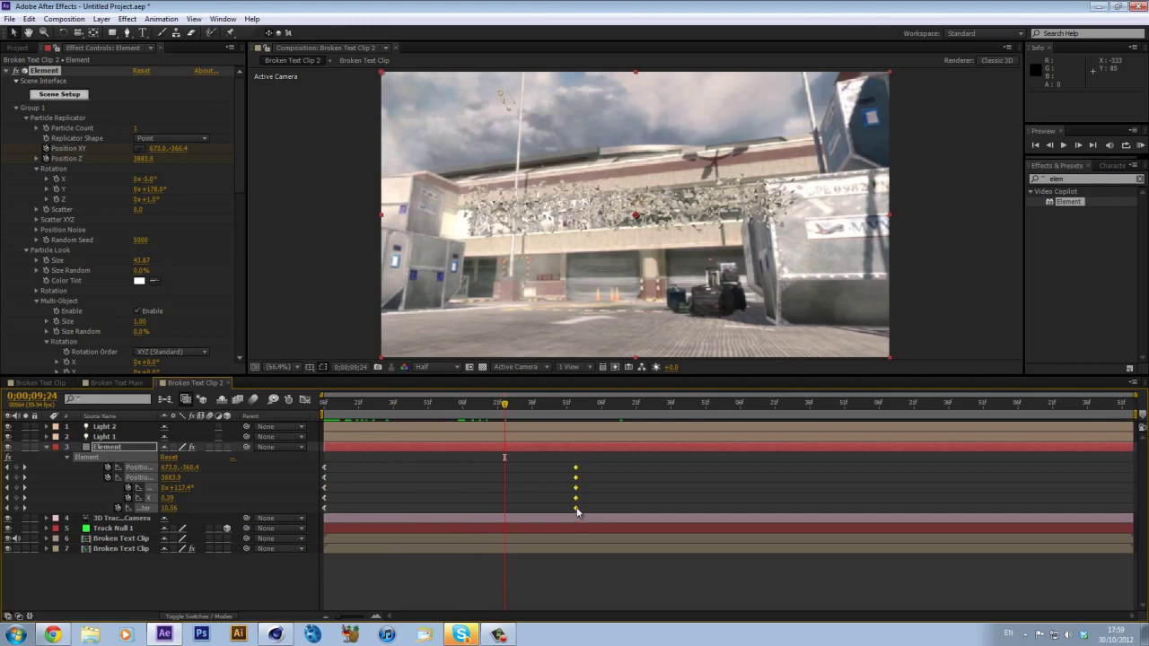
pyautogui.rightClick(576, 510)
pyautogui.moveTo(631, 501)
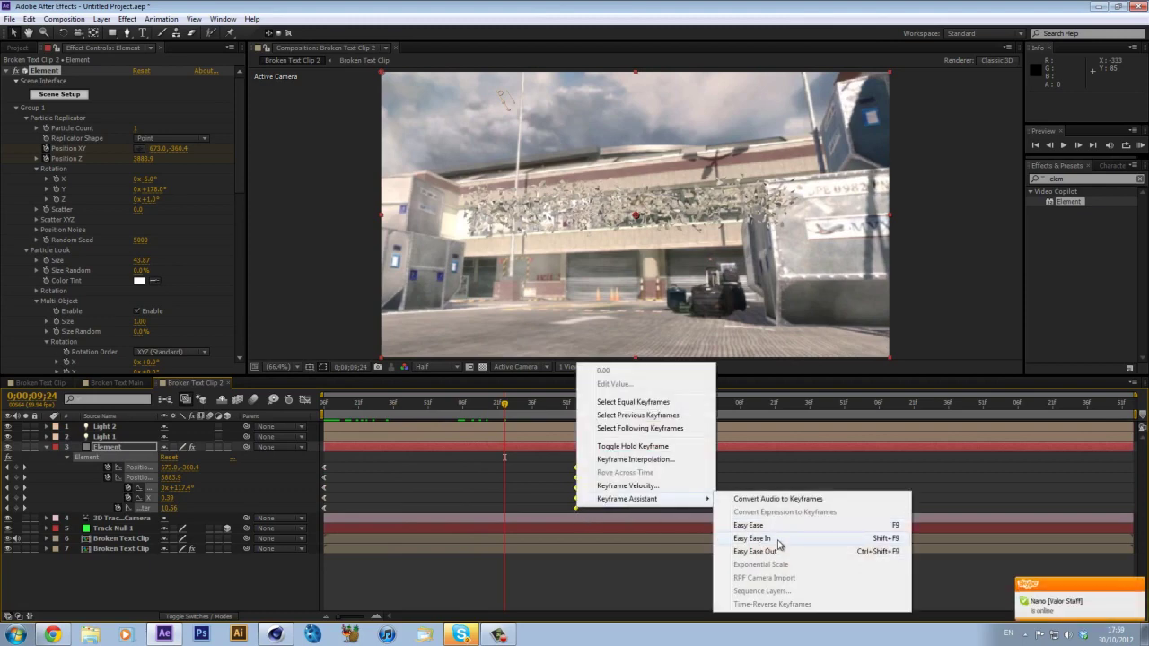
pyautogui.click(778, 539)
# Step: Scrub from 0;00;09;24 to past 0;00;11;27 to examine the eased assembly and the finished lit word
pyautogui.press('space')
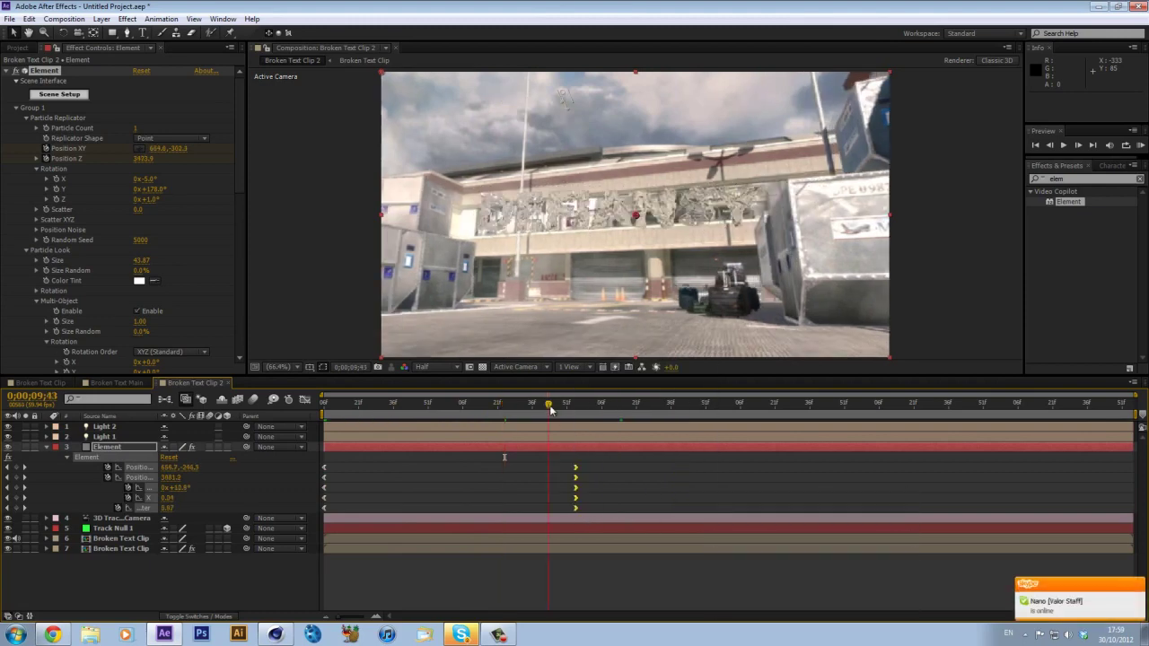
pyautogui.moveTo(510, 421)
pyautogui.mouseDown()
pyautogui.moveTo(427, 415)
pyautogui.moveTo(518, 419)
pyautogui.mouseUp()
pyautogui.moveTo(547, 416); pyautogui.dragTo(620, 409)
pyautogui.moveTo(697, 402); pyautogui.dragTo(813, 393)
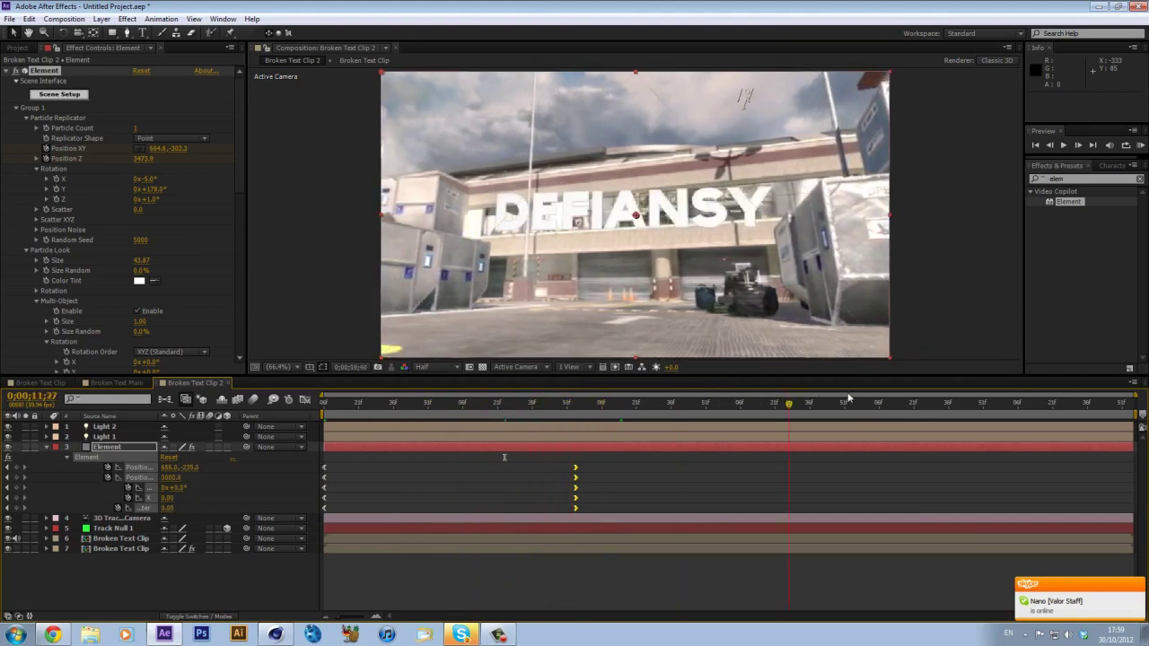
# Step: Set Element's Particle Look Size to 46.52 at 0;00;08;06 and check the assembly through 0;00;10;34
pyautogui.click(1055, 406)
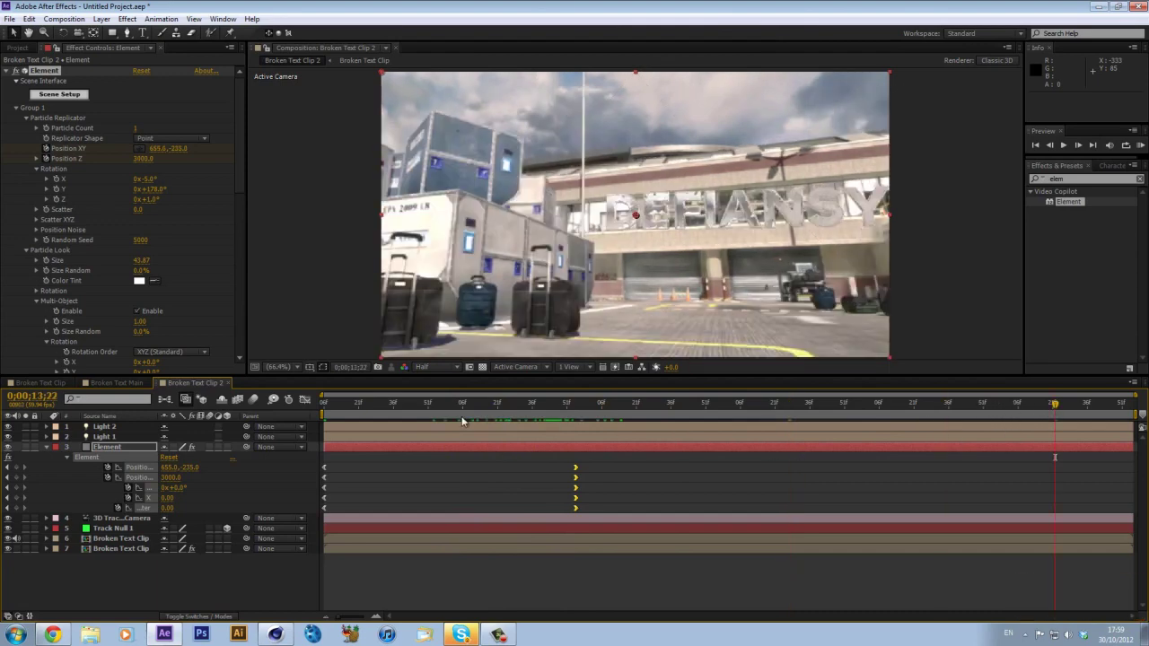
pyautogui.press('Home')
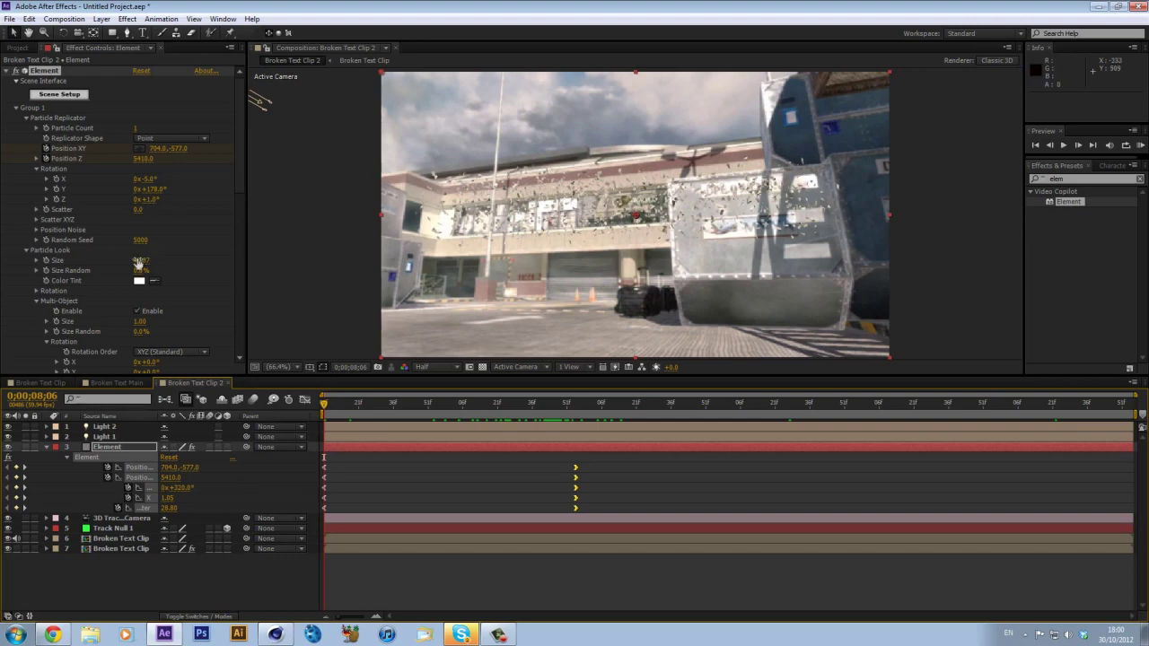
pyautogui.moveTo(141, 260); pyautogui.dragTo(2, 217)
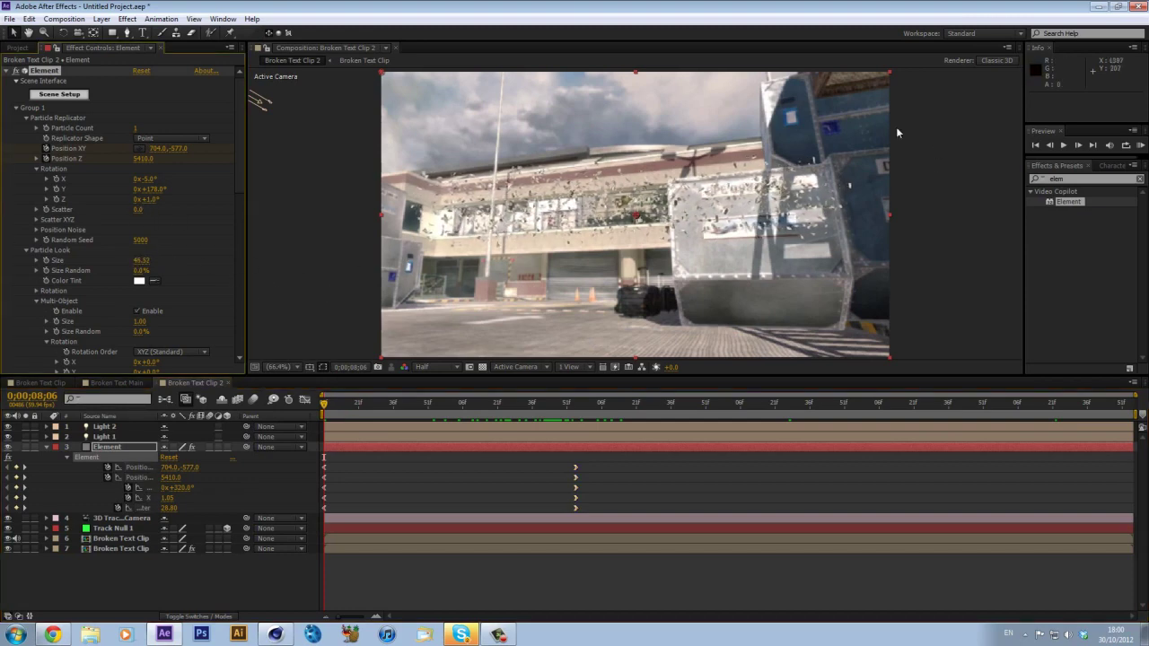
pyautogui.moveTo(324, 403); pyautogui.dragTo(667, 434)
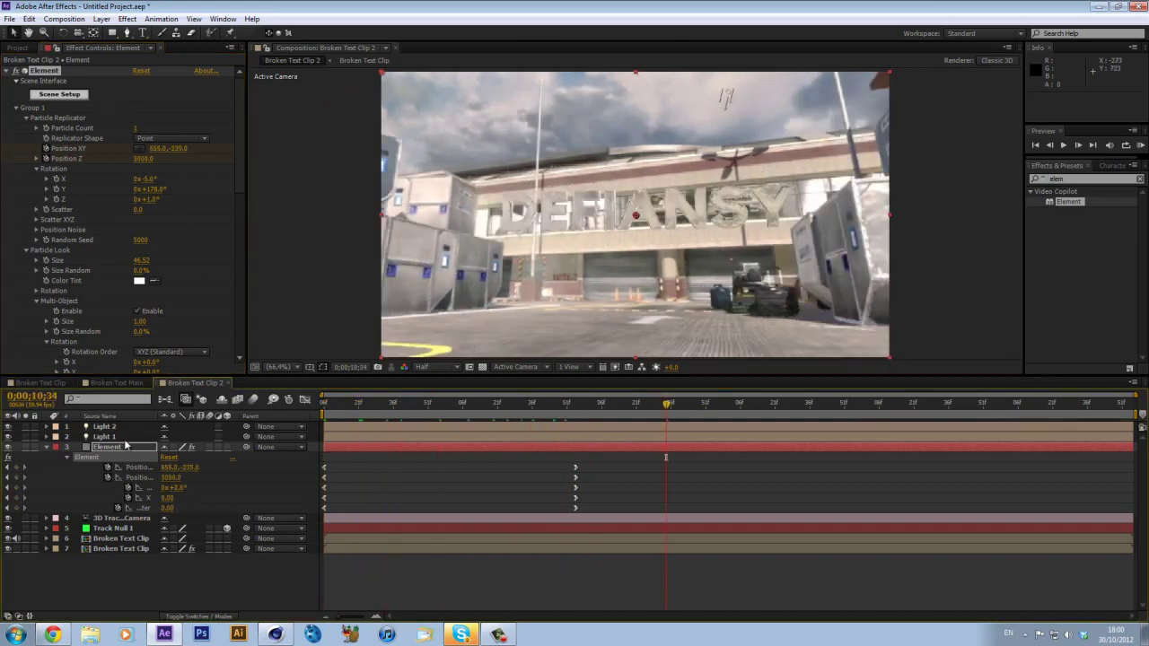
# Step: Deselect the Element layer and its keyframes, and scrub from the start to 0;00;10;03 to review the word's assembly
pyautogui.click(129, 446)
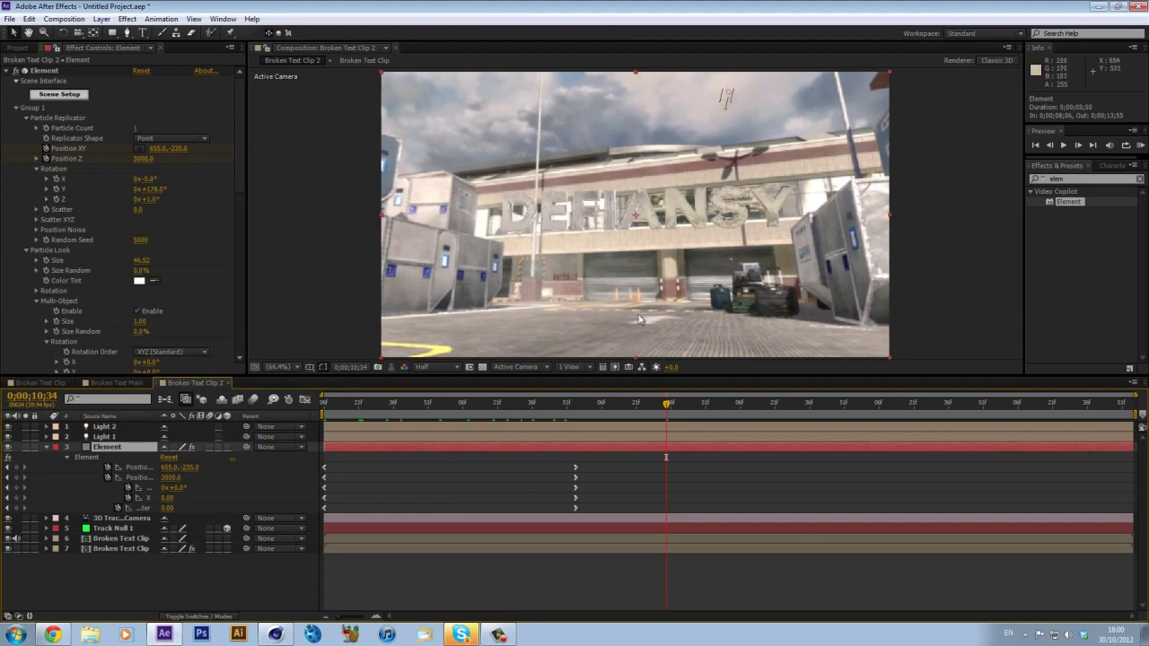
pyautogui.moveTo(321, 460); pyautogui.dragTo(359, 513)
pyautogui.click(643, 501)
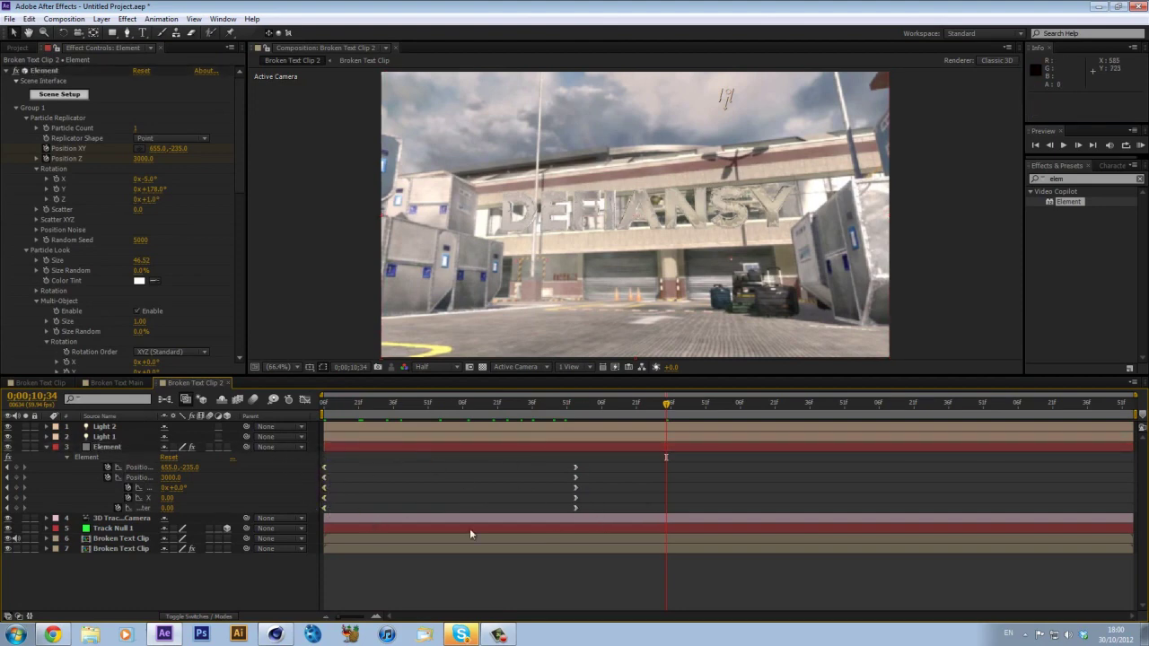
pyautogui.click(36, 93)
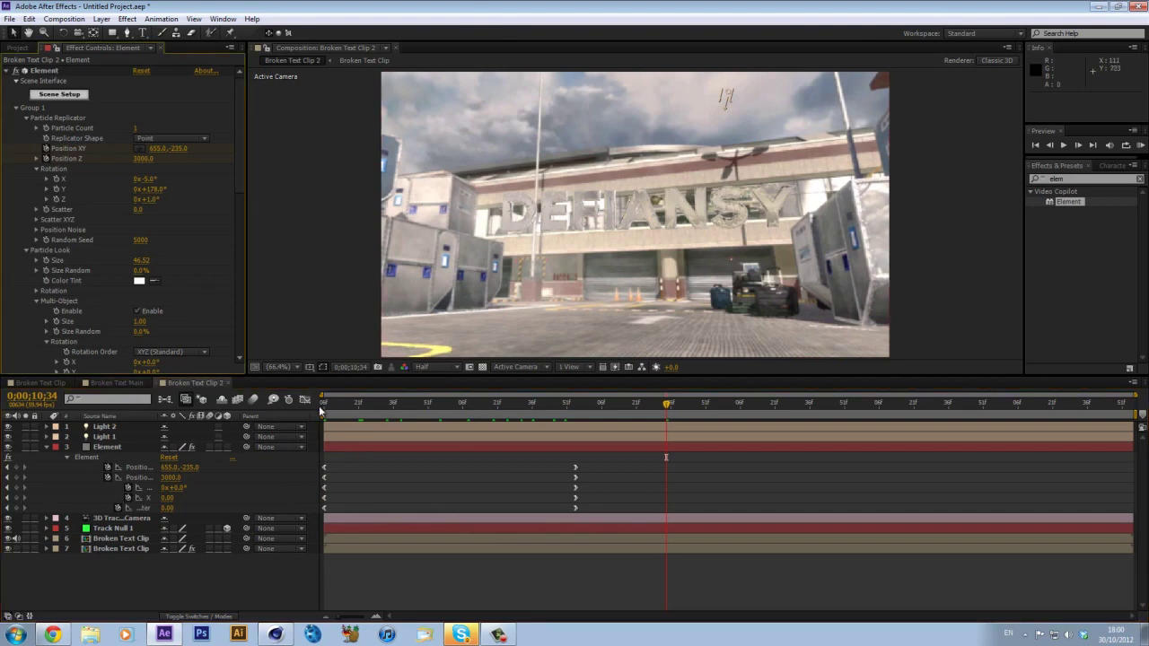
pyautogui.moveTo(325, 402); pyautogui.dragTo(490, 402)
pyautogui.moveTo(570, 406); pyautogui.dragTo(601, 415)
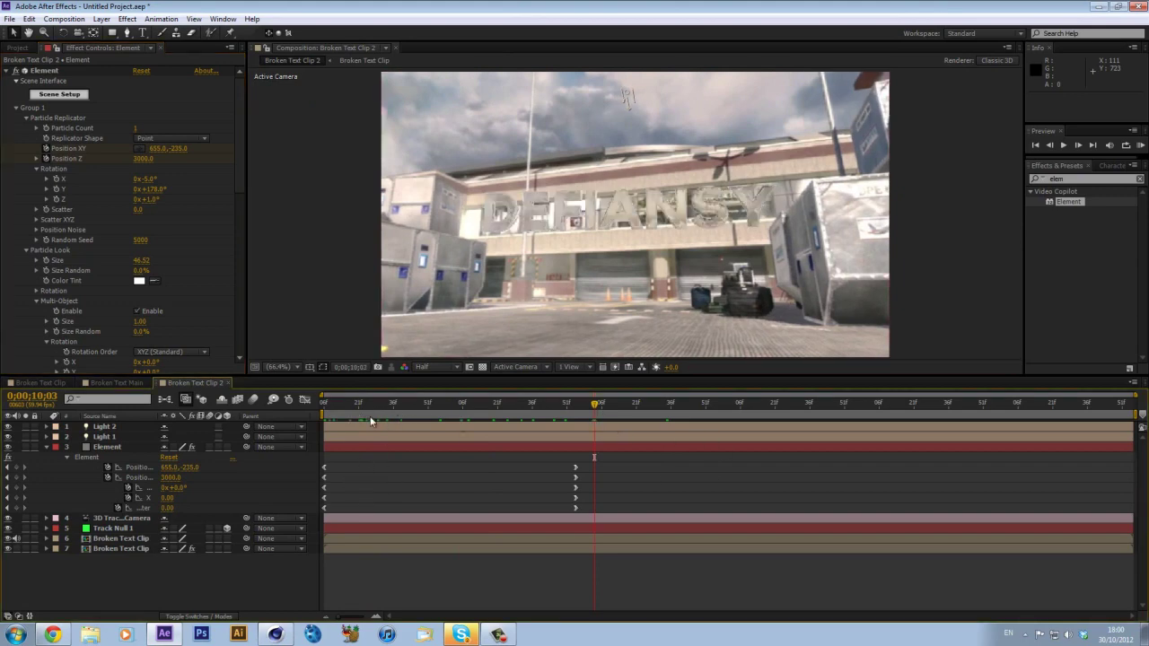
pyautogui.click(498, 635)
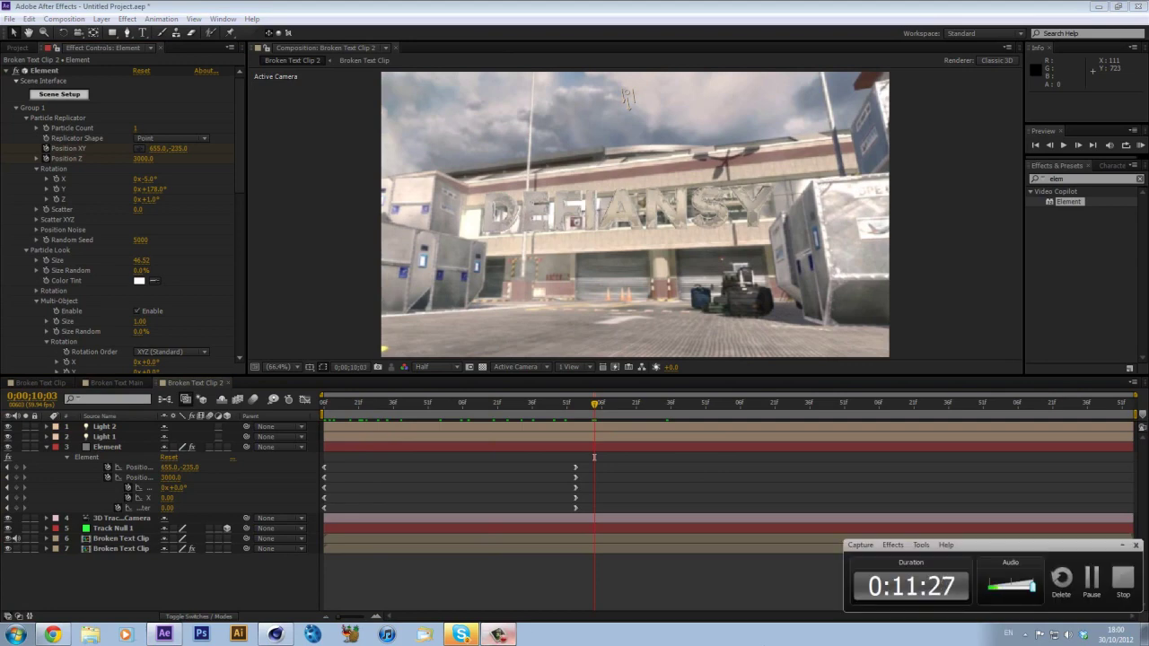